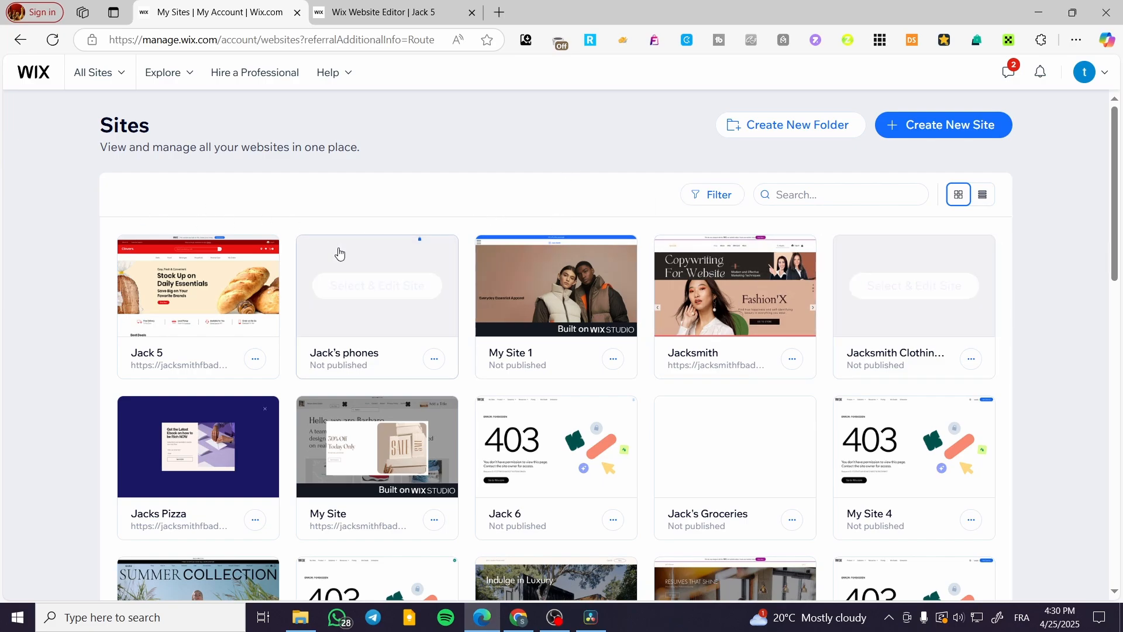
- Bring up the Jack 5 site in the website editor and look over its home page
mouse_move(199, 288)
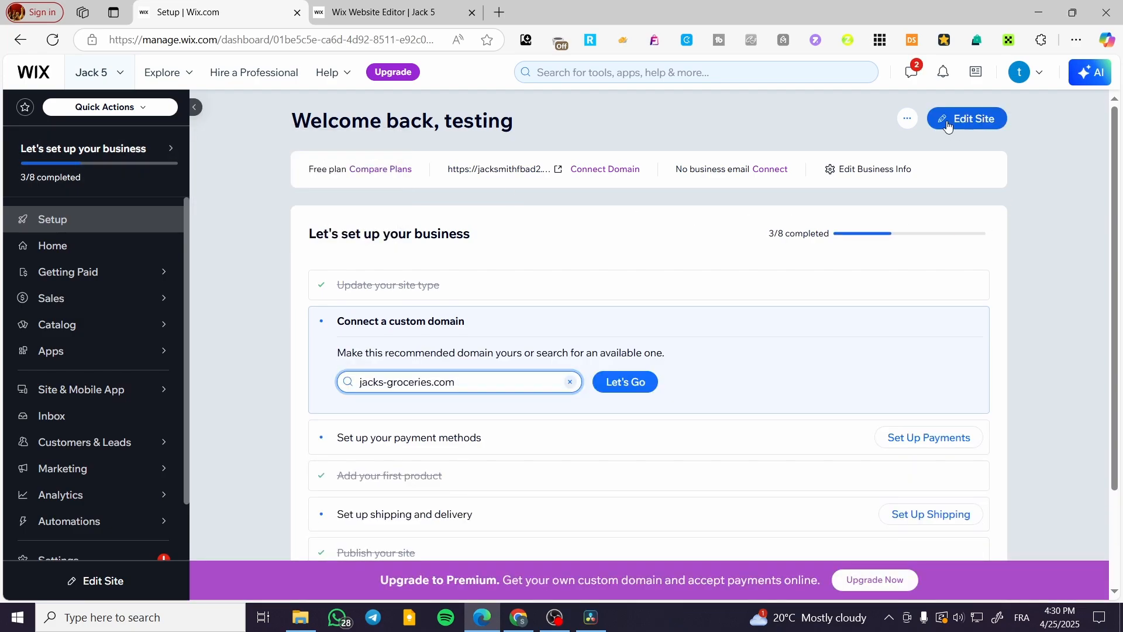
click(398, 18)
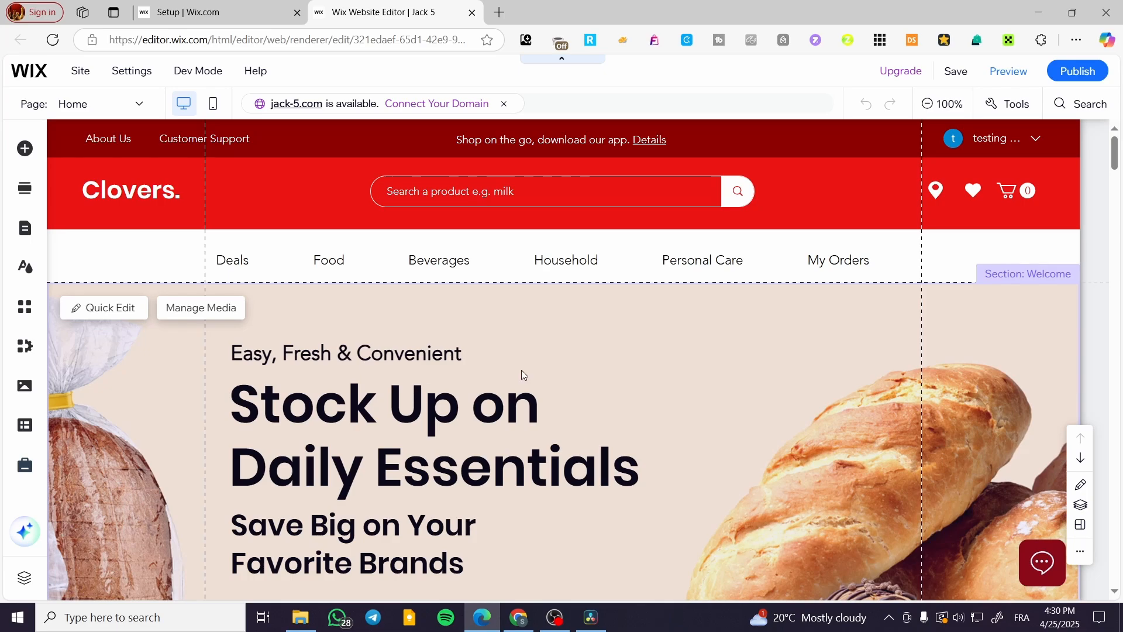
scroll(893, 317, down, 7)
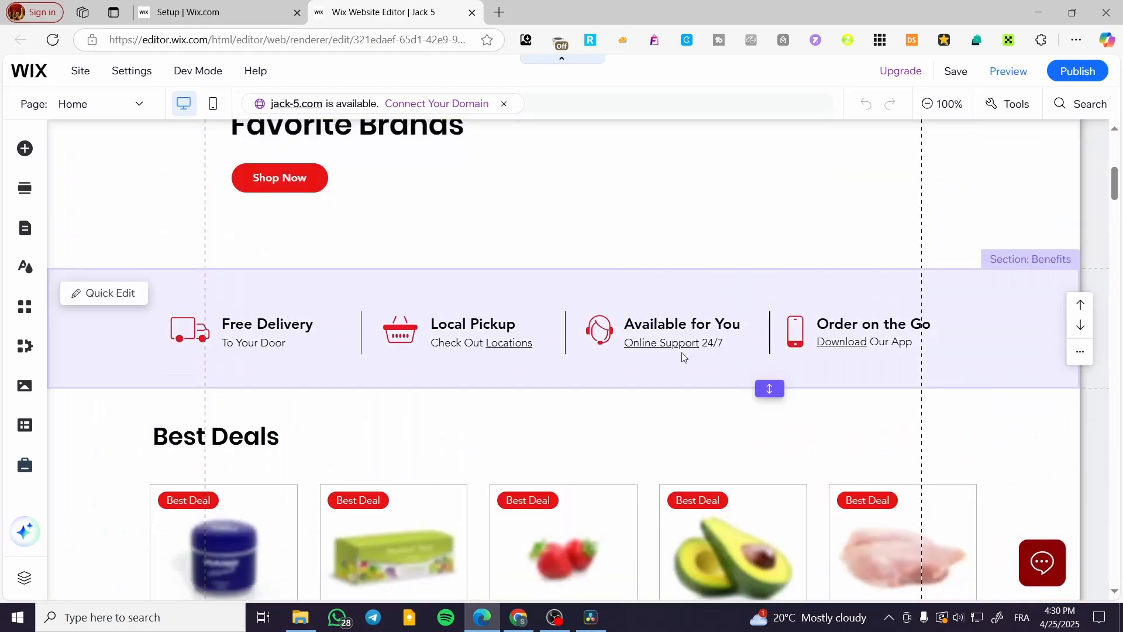
scroll(644, 359, up, 6)
scroll(351, 408, down, 4)
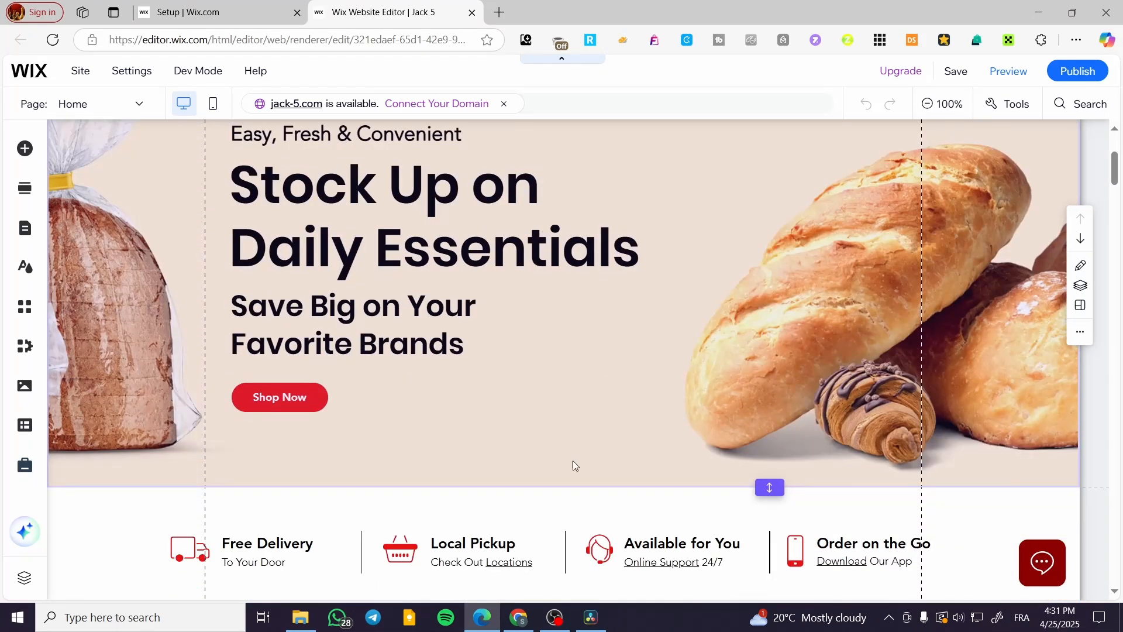
scroll(573, 465, up, 4)
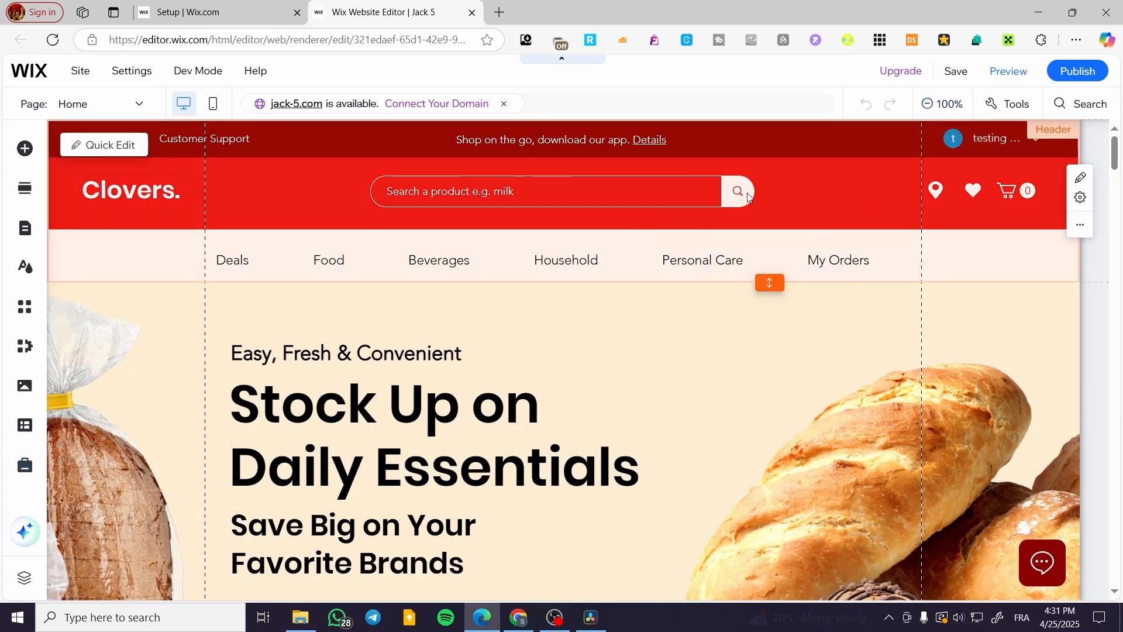
- Inspect the parts of the header: the dark top strip, the red search strip and the horizontal menu
click(860, 194)
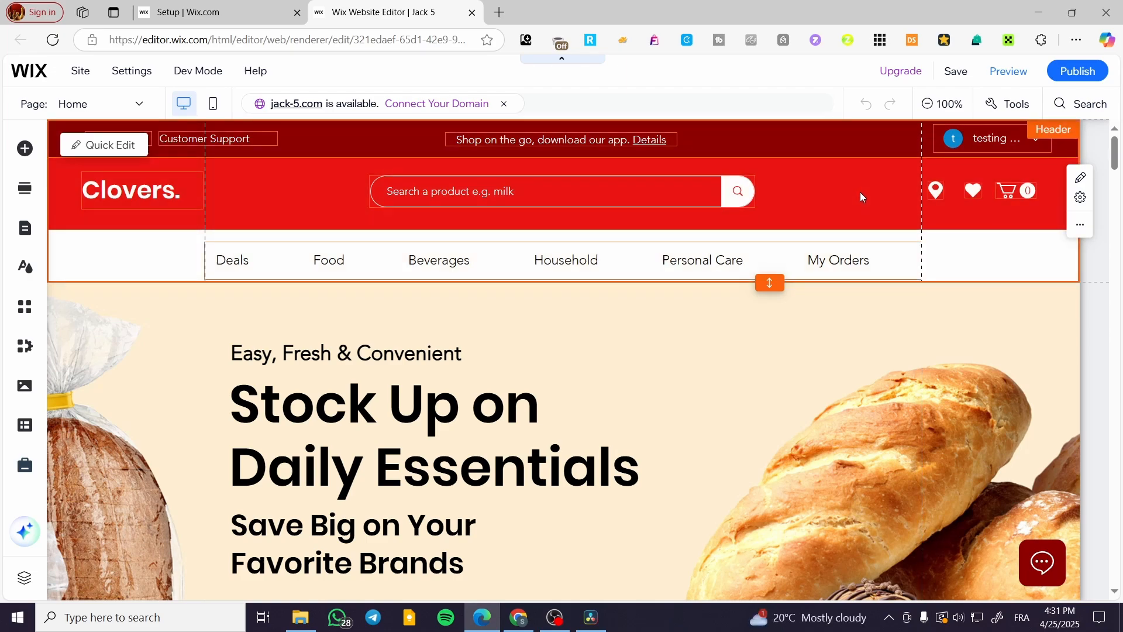
click(357, 138)
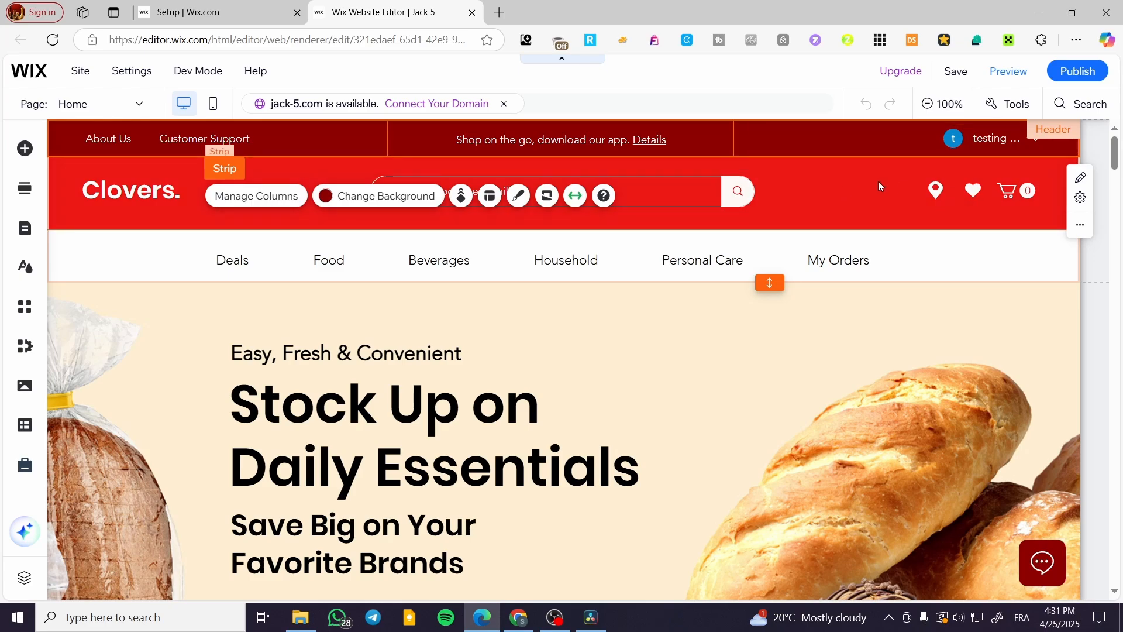
click(817, 189)
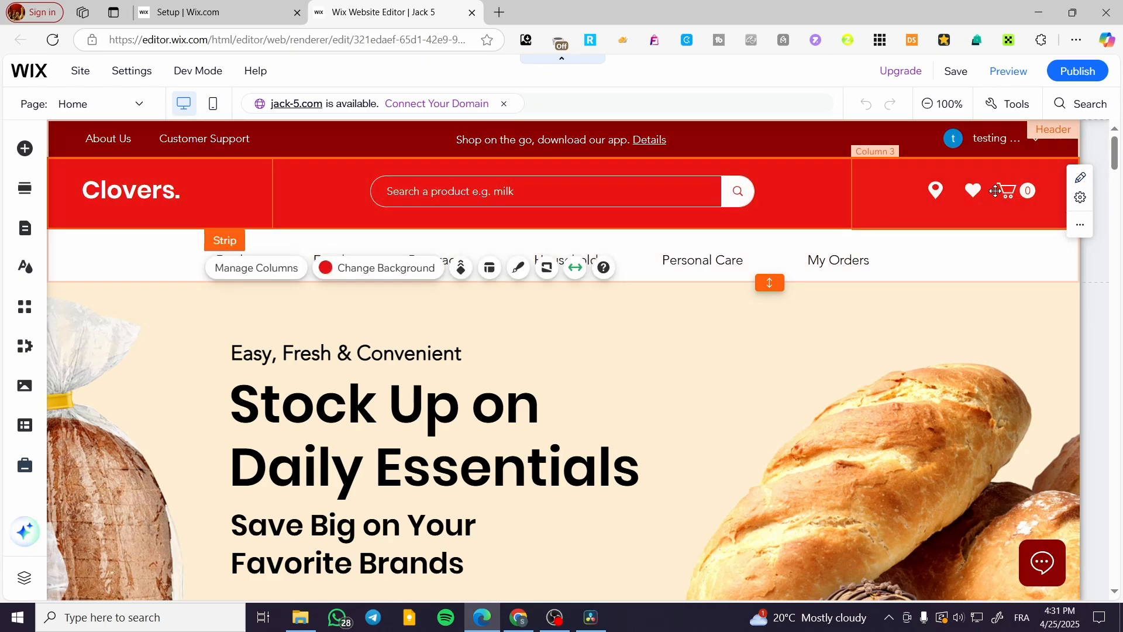
click(730, 258)
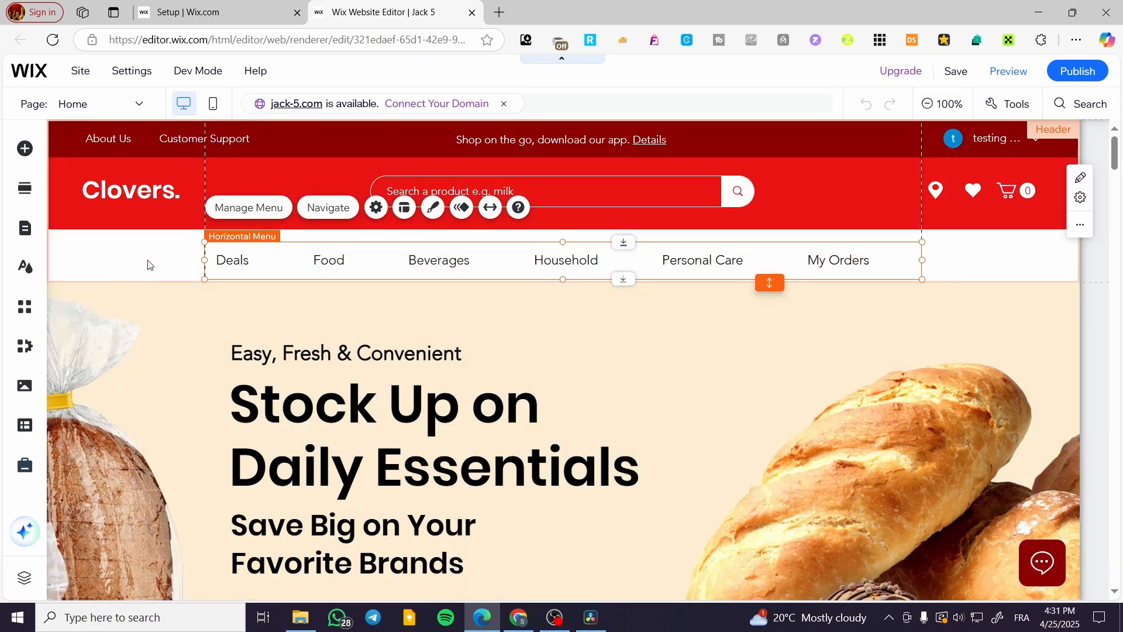
click(147, 265)
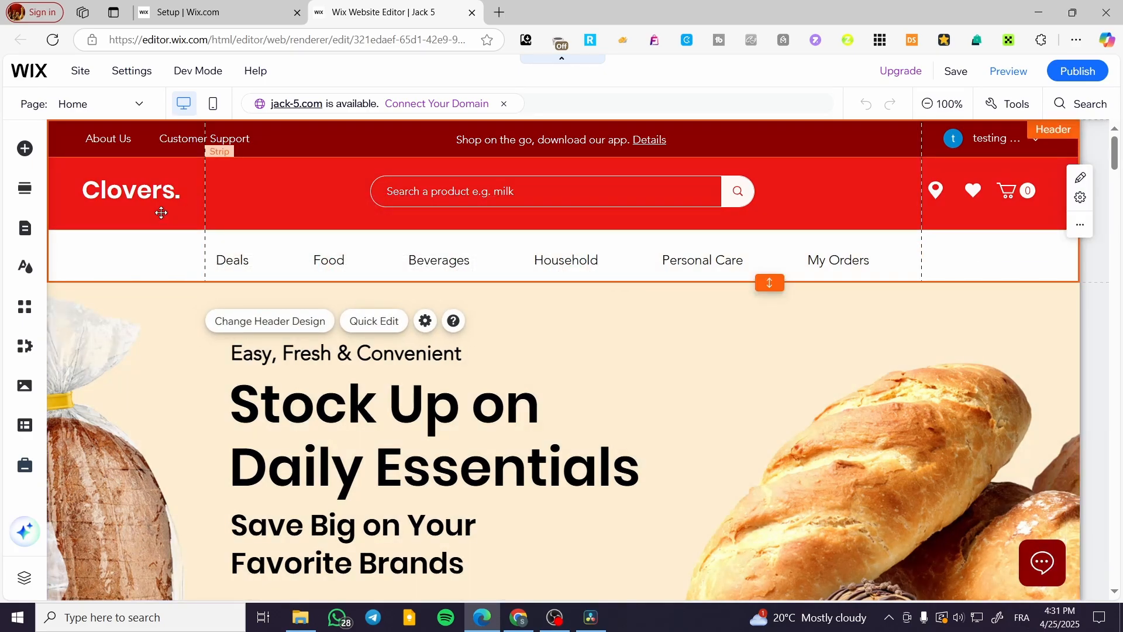
click(160, 212)
- Open the color choices for the whole header's background fill, keeping its opacity at 100%
click(145, 262)
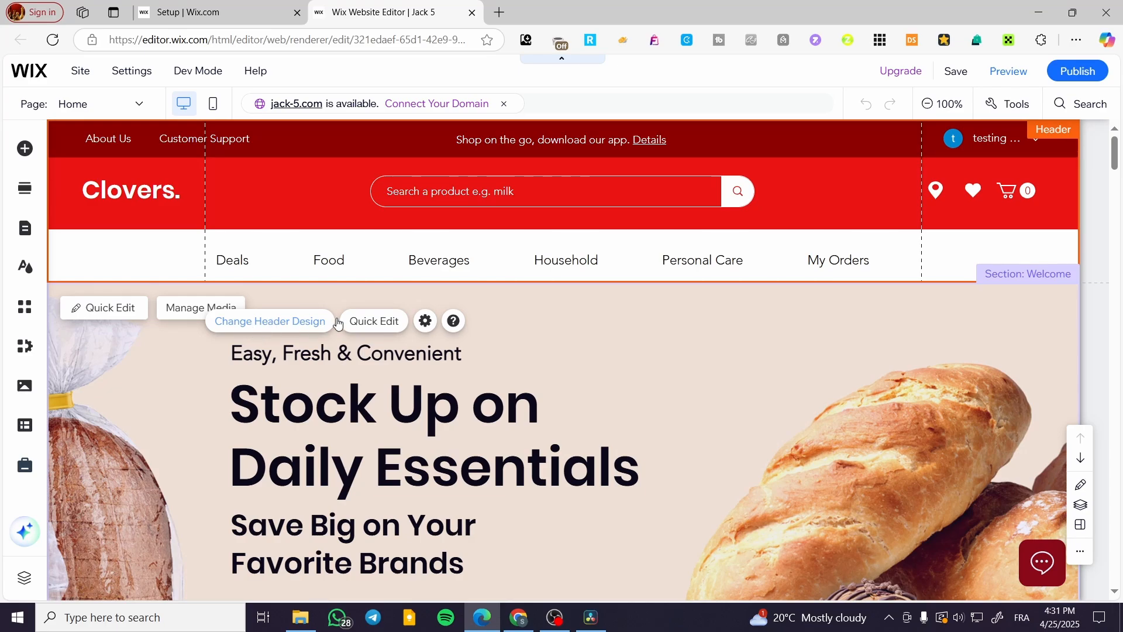
click(272, 323)
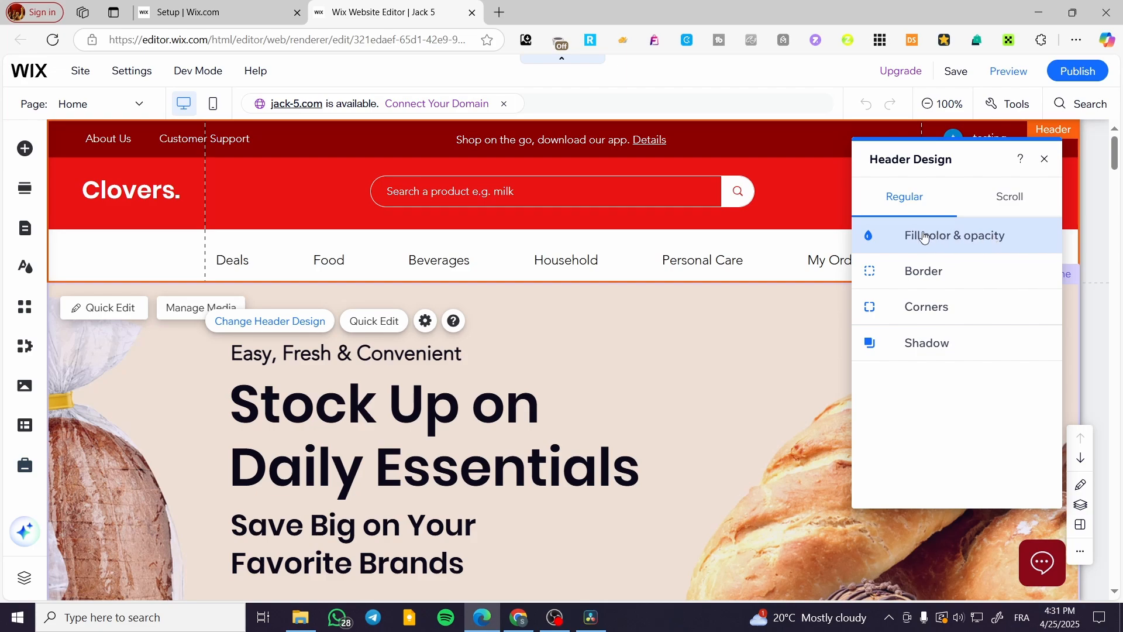
click(978, 235)
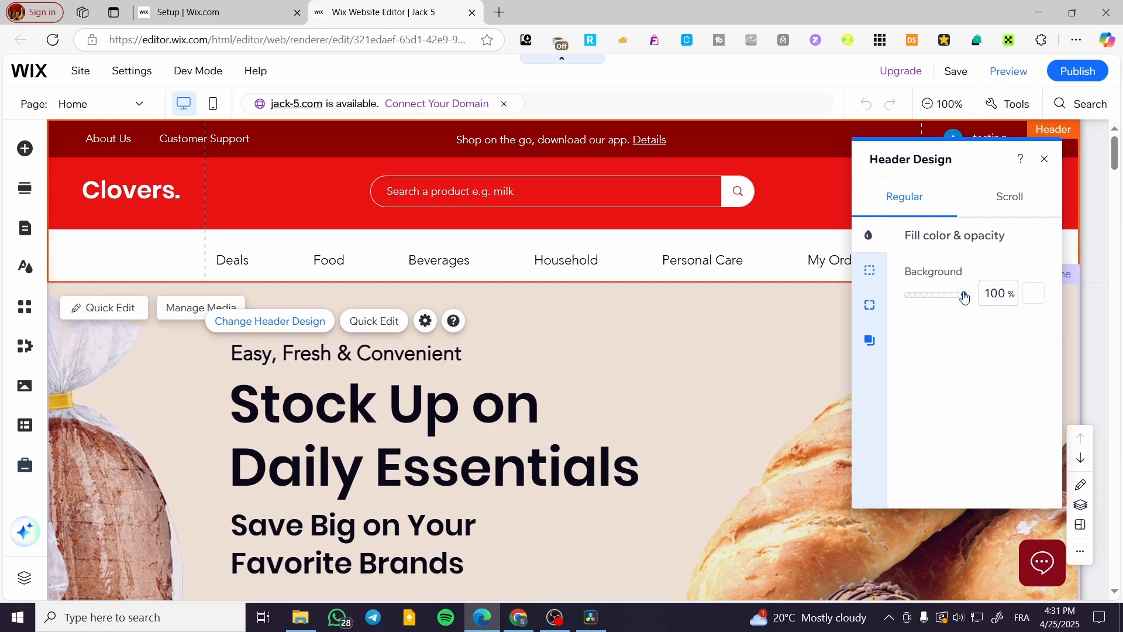
mouse_move(964, 295)
mouse_down()
mouse_move(918, 301)
mouse_move(980, 299)
mouse_up()
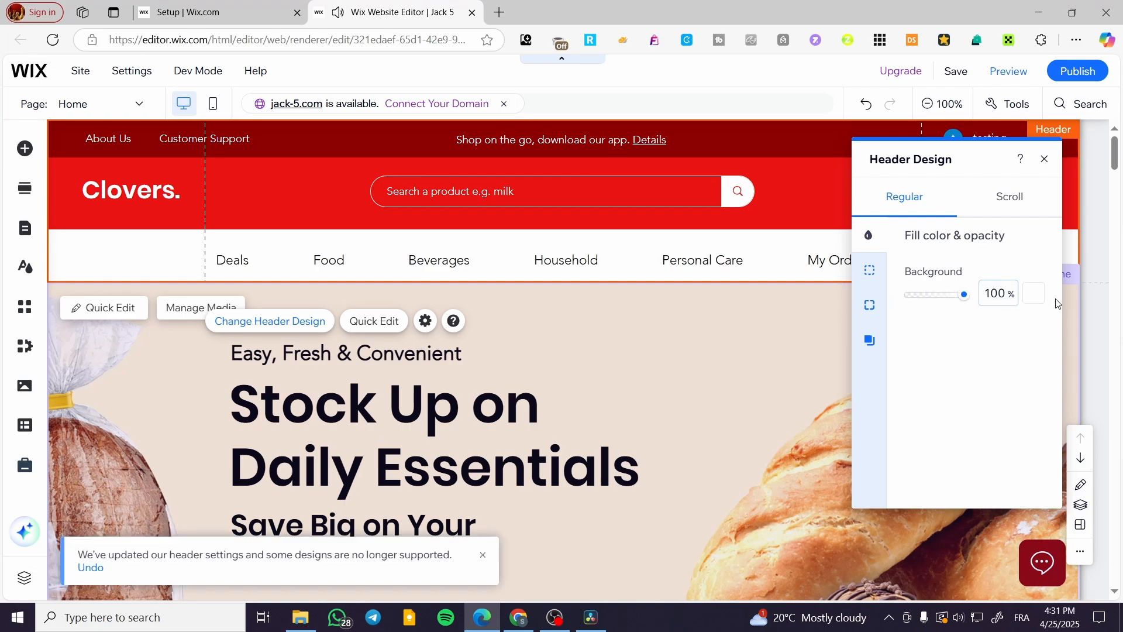
click(1036, 298)
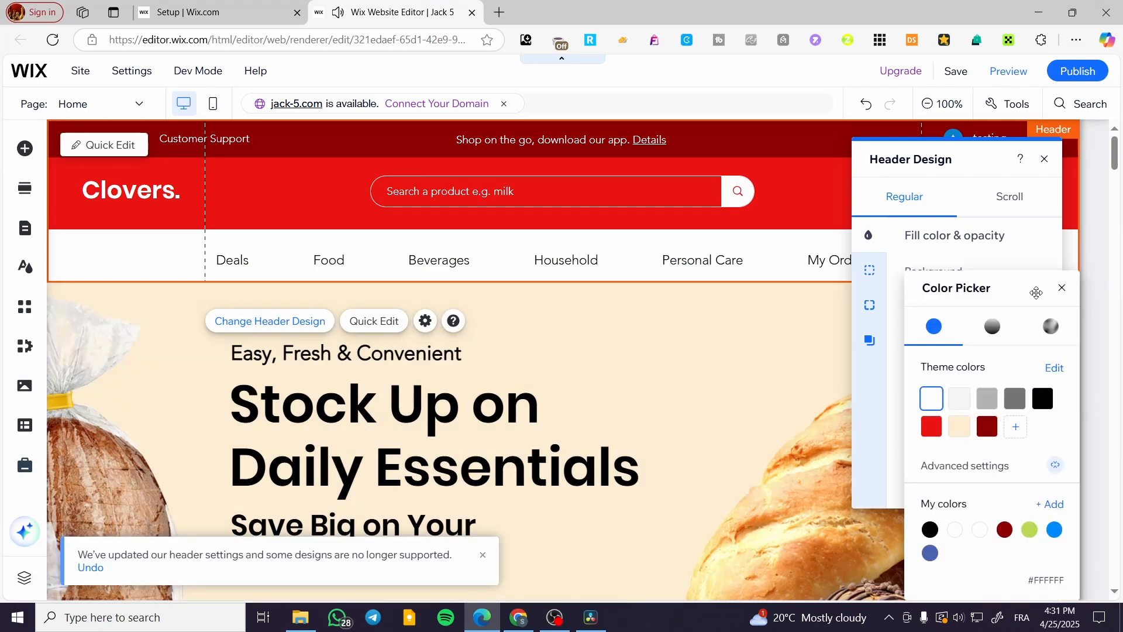
- Try out theme colors, a linear gradient and a multi-color gradient as the header background
click(987, 428)
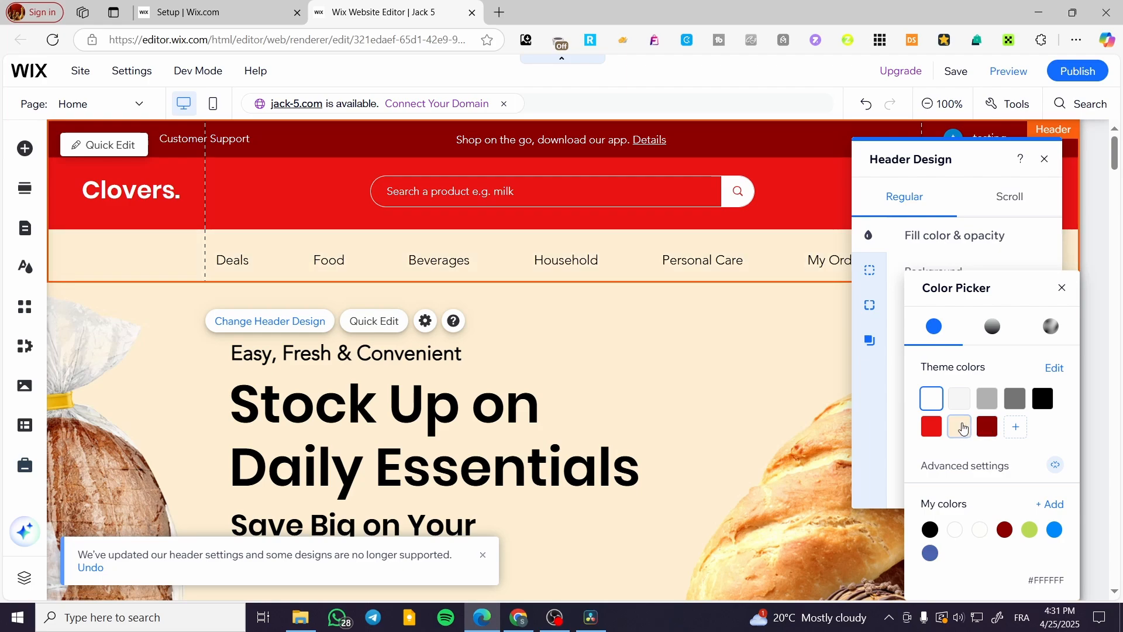
click(933, 431)
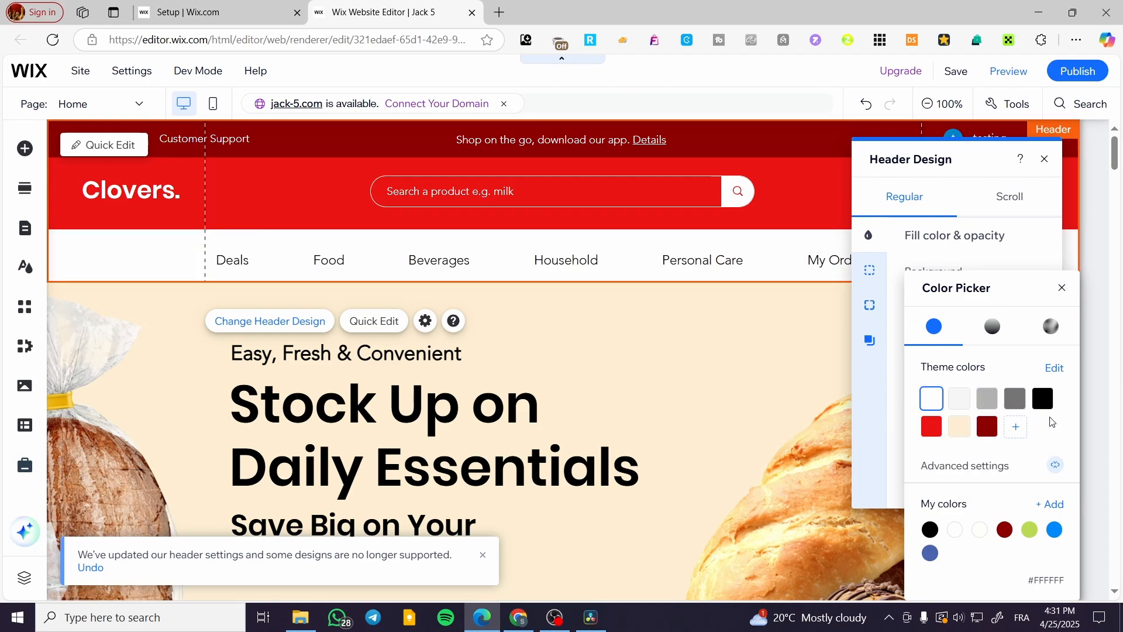
click(995, 327)
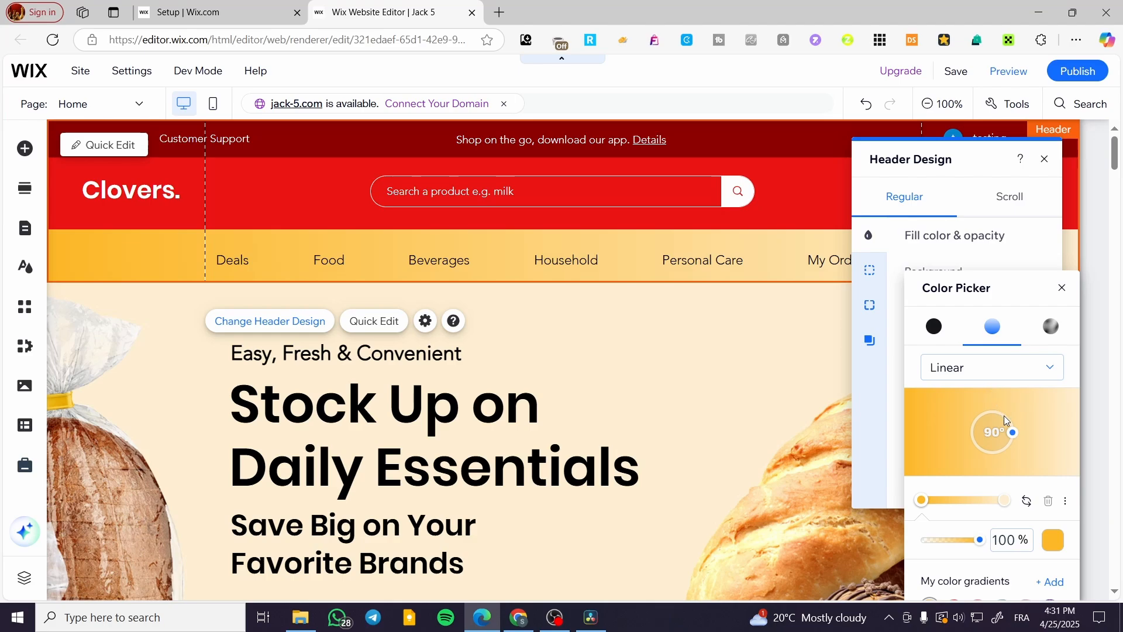
mouse_move(1013, 432)
mouse_down()
mouse_move(1009, 400)
mouse_move(1031, 427)
mouse_up()
click(1053, 328)
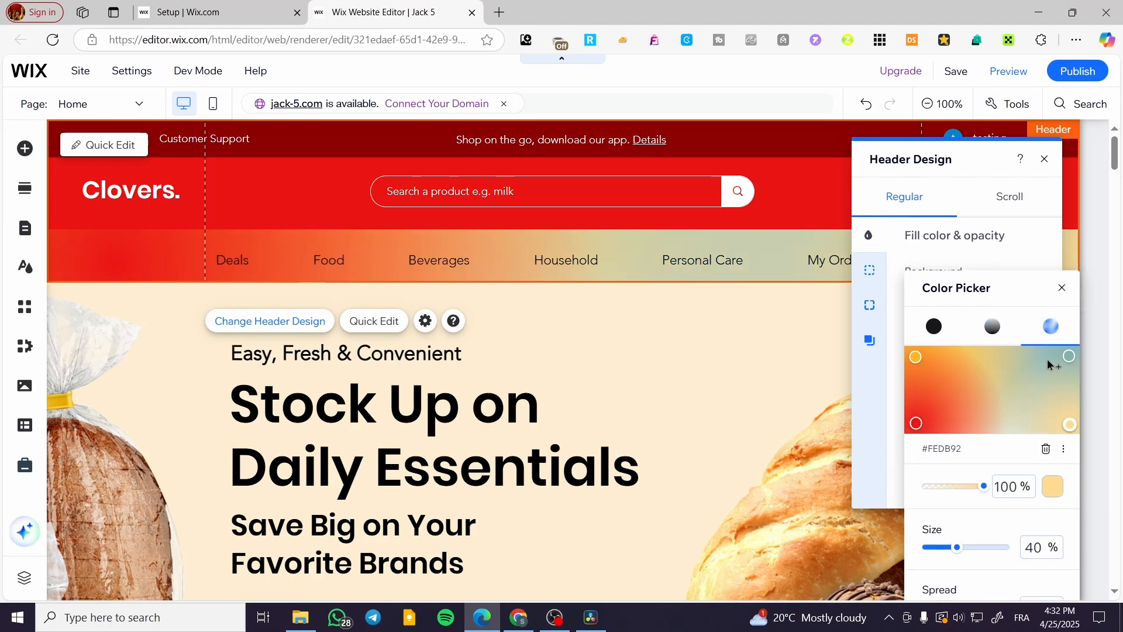
- Set the header background to the solid light grey theme color #F6F6F6
click(934, 325)
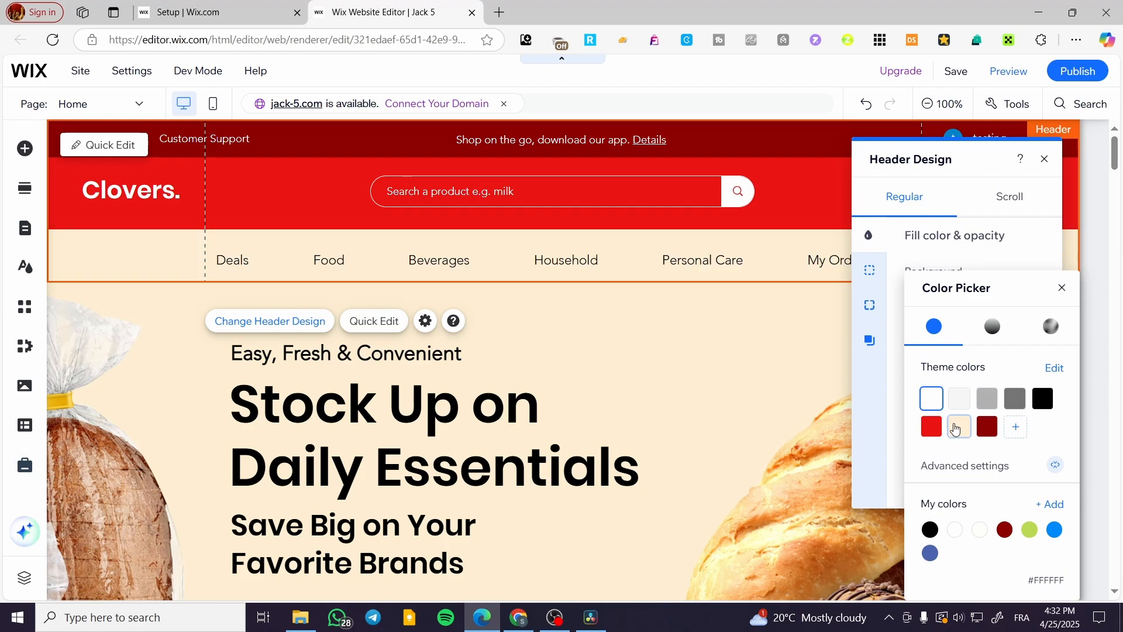
click(1030, 532)
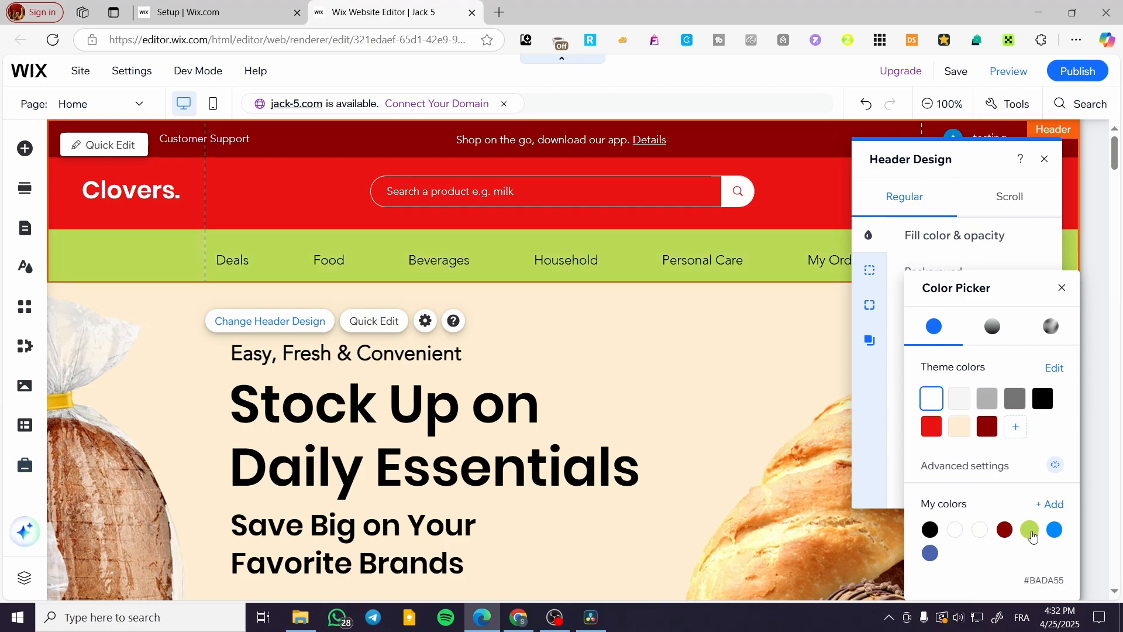
click(955, 403)
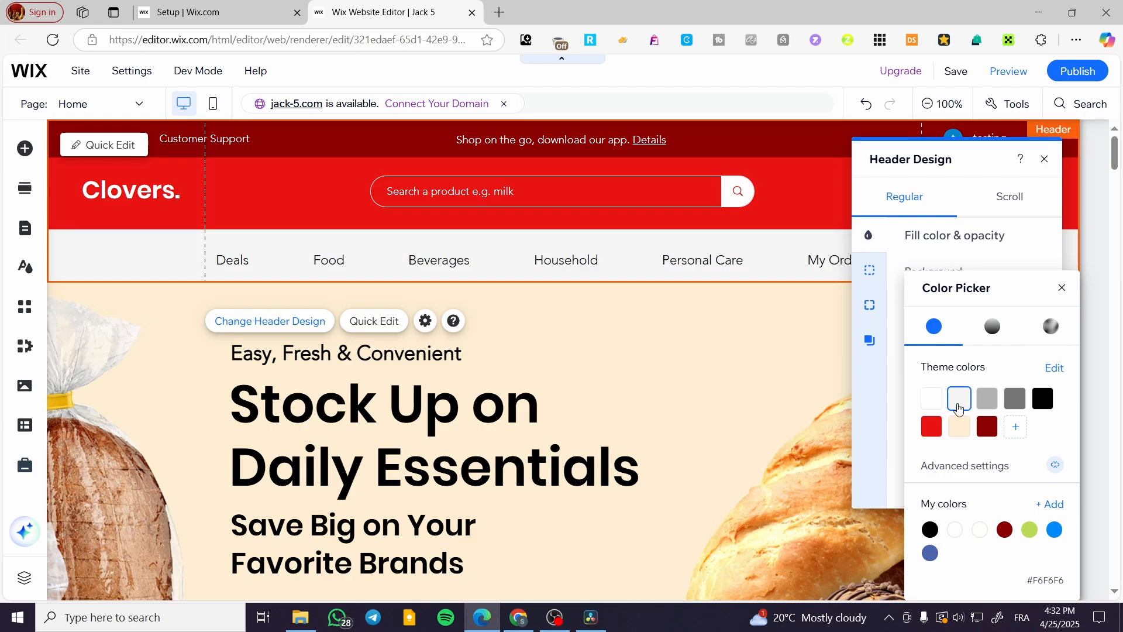
click(1061, 289)
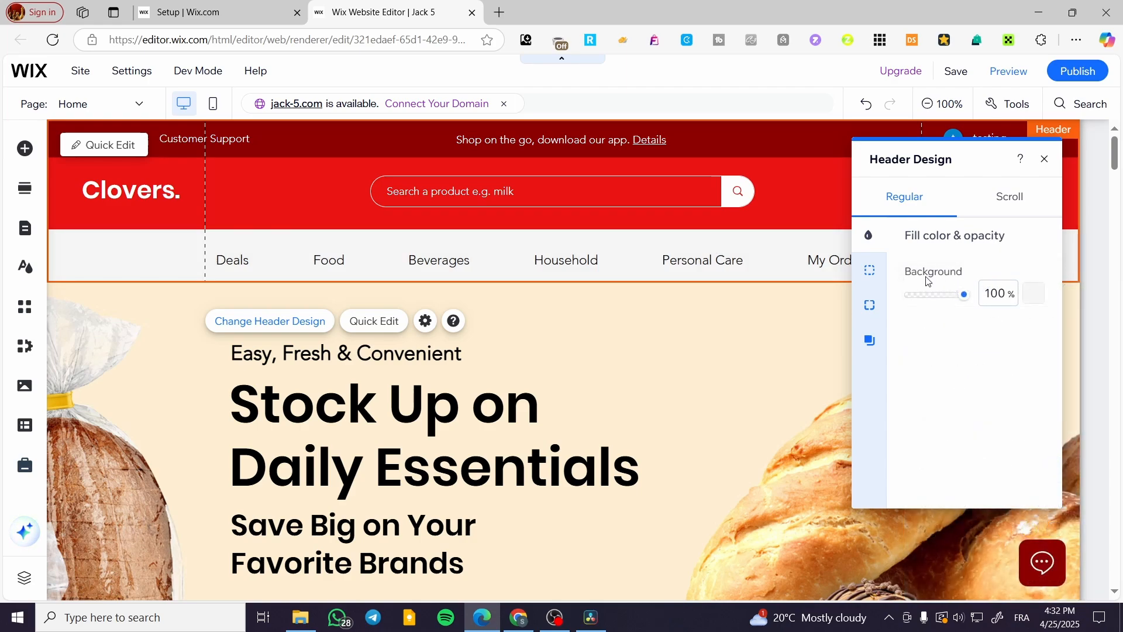
- Try out the header's top and bottom border widths and view its corner radius options
click(877, 274)
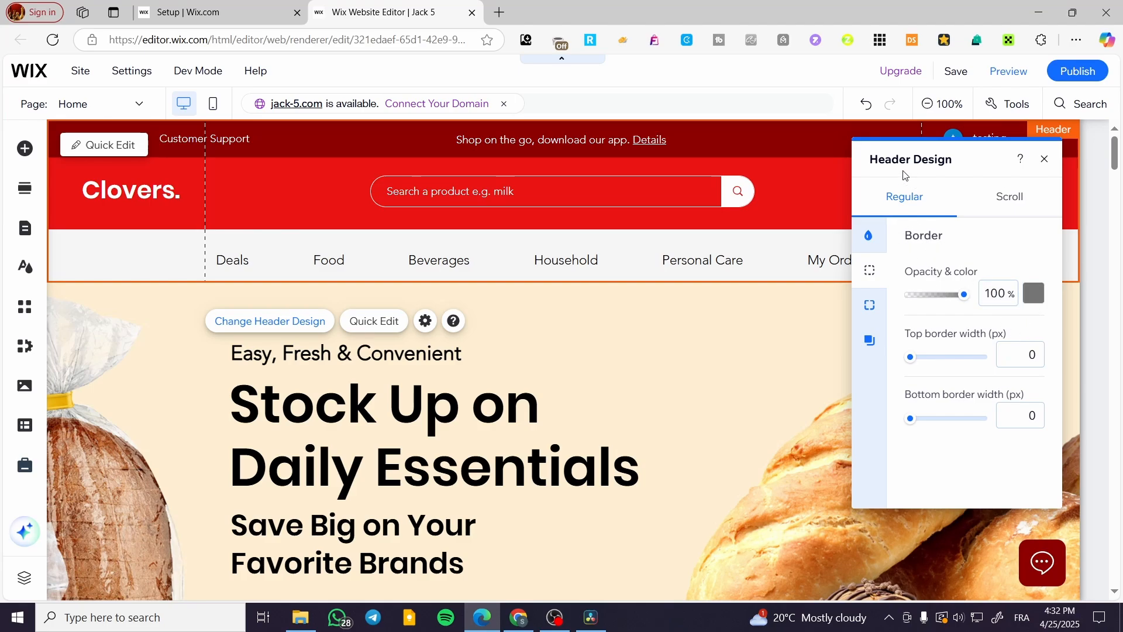
mouse_move(910, 358)
mouse_down()
mouse_move(940, 359)
mouse_move(895, 360)
mouse_up()
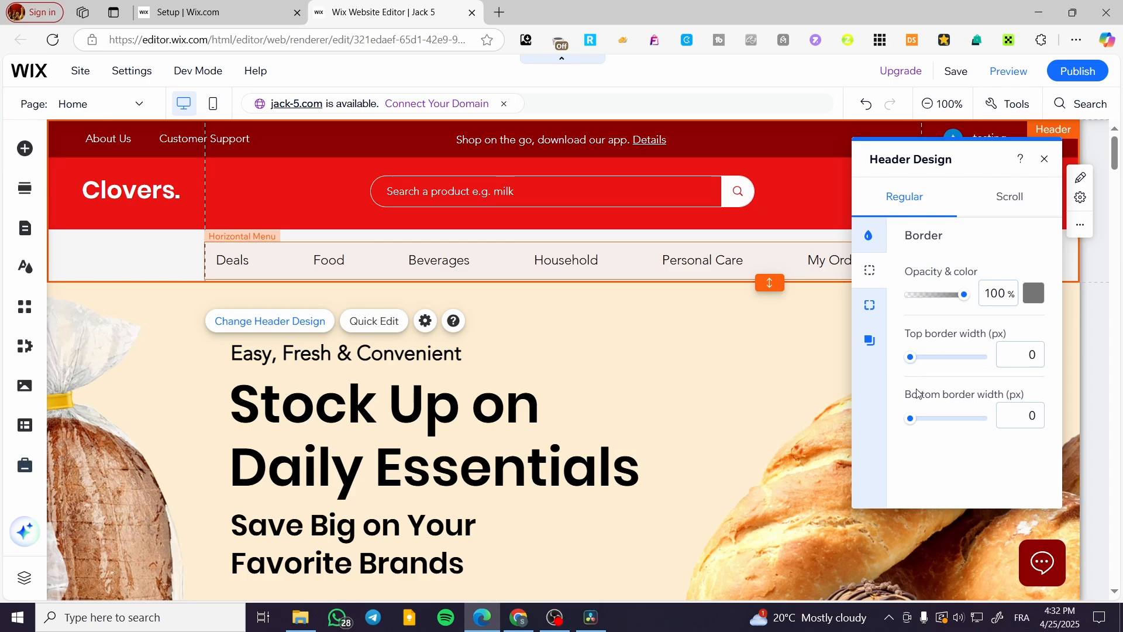
drag(916, 423, 859, 420)
drag(908, 357, 886, 365)
click(870, 304)
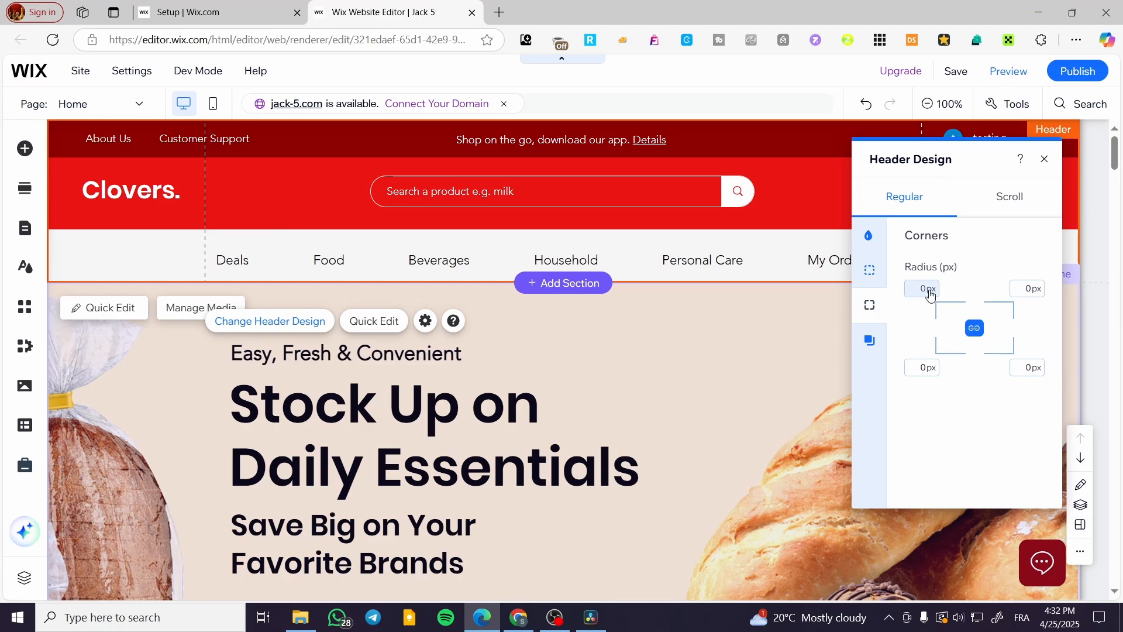
- Set the header's regular-state shadow angle to about 88° and leave the shadow turned off
click(870, 341)
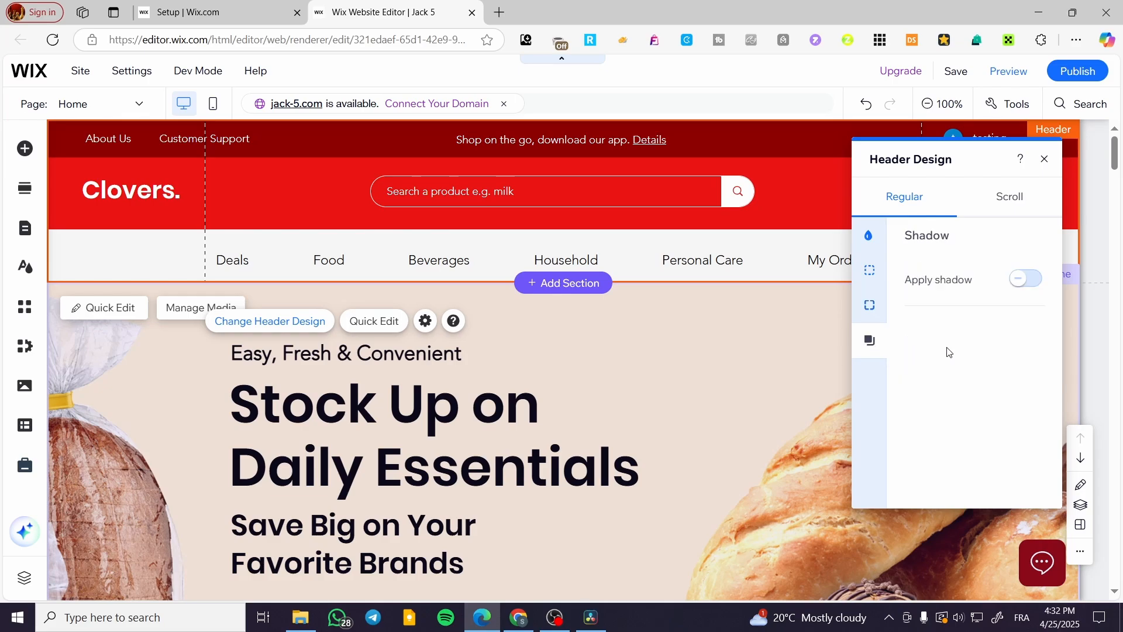
click(1023, 282)
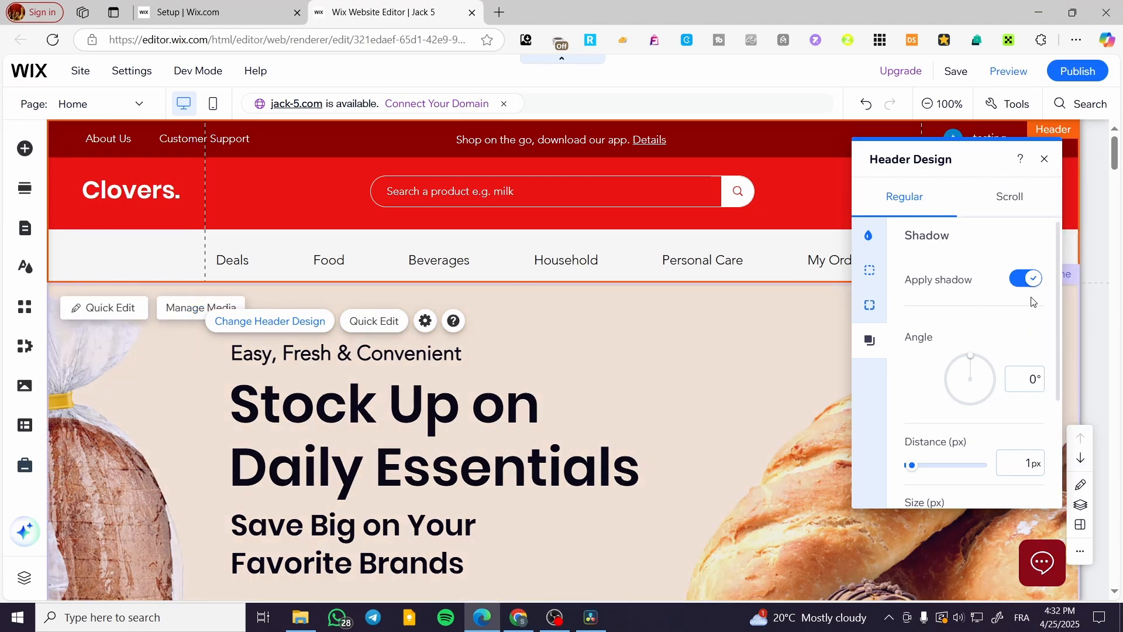
click(1032, 280)
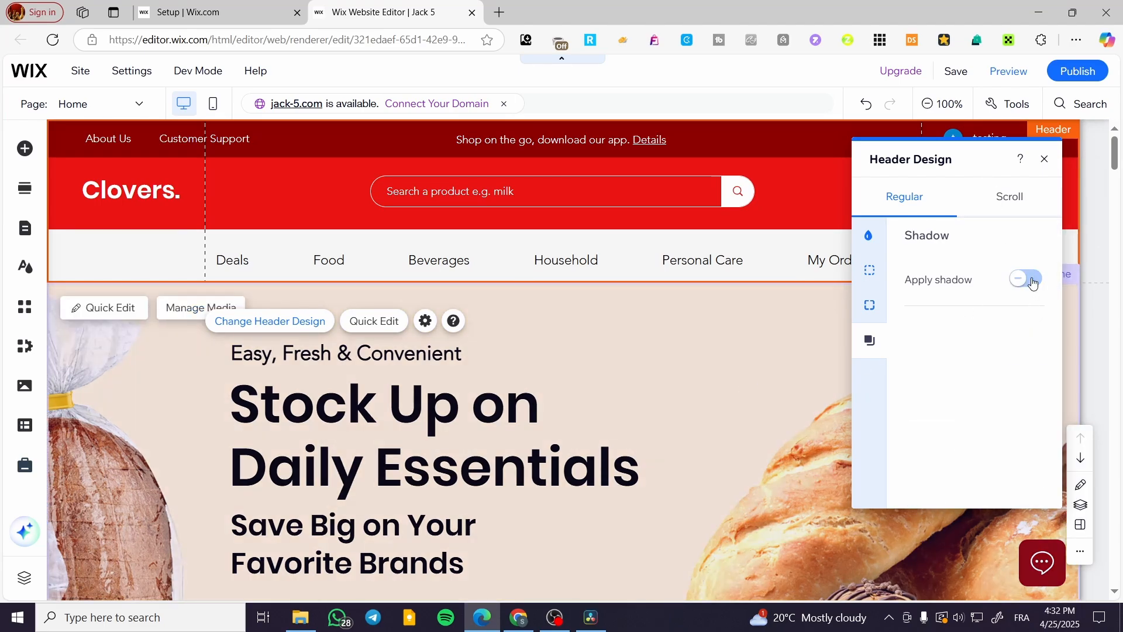
click(1032, 280)
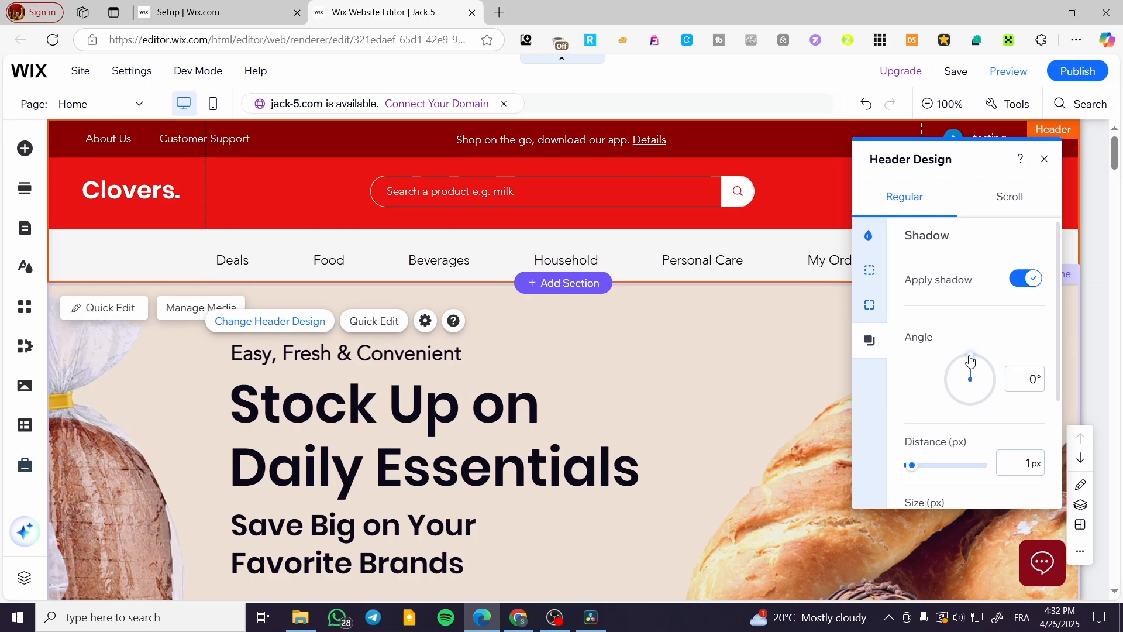
drag(971, 360, 1036, 379)
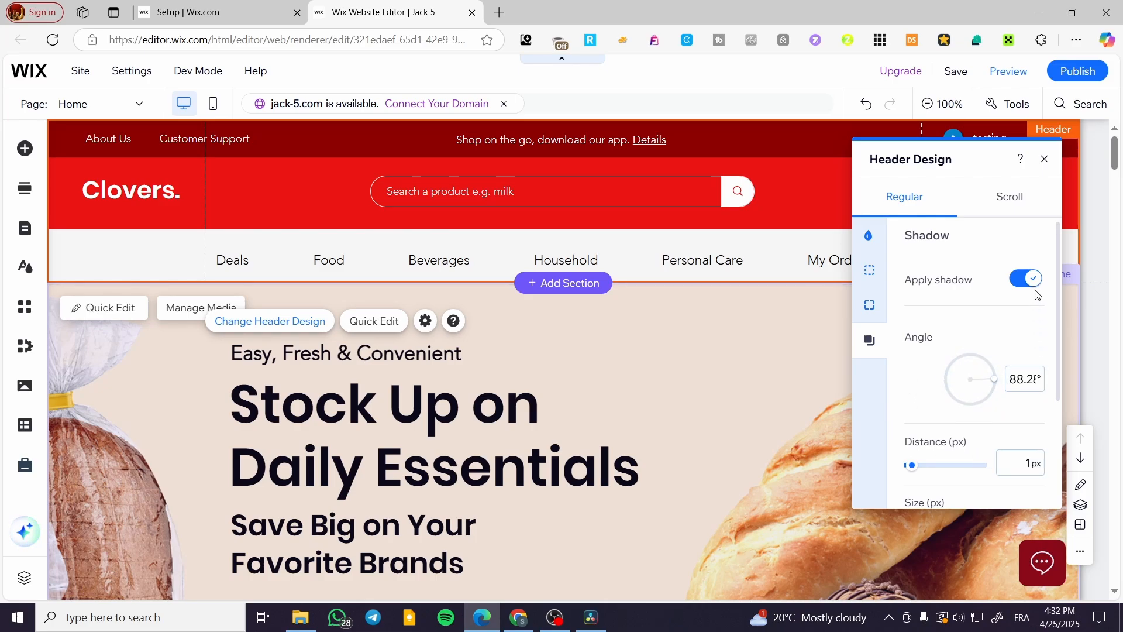
click(1033, 282)
- Turn on the shadow for the header's scroll state and check the header while moving through the page
click(1010, 196)
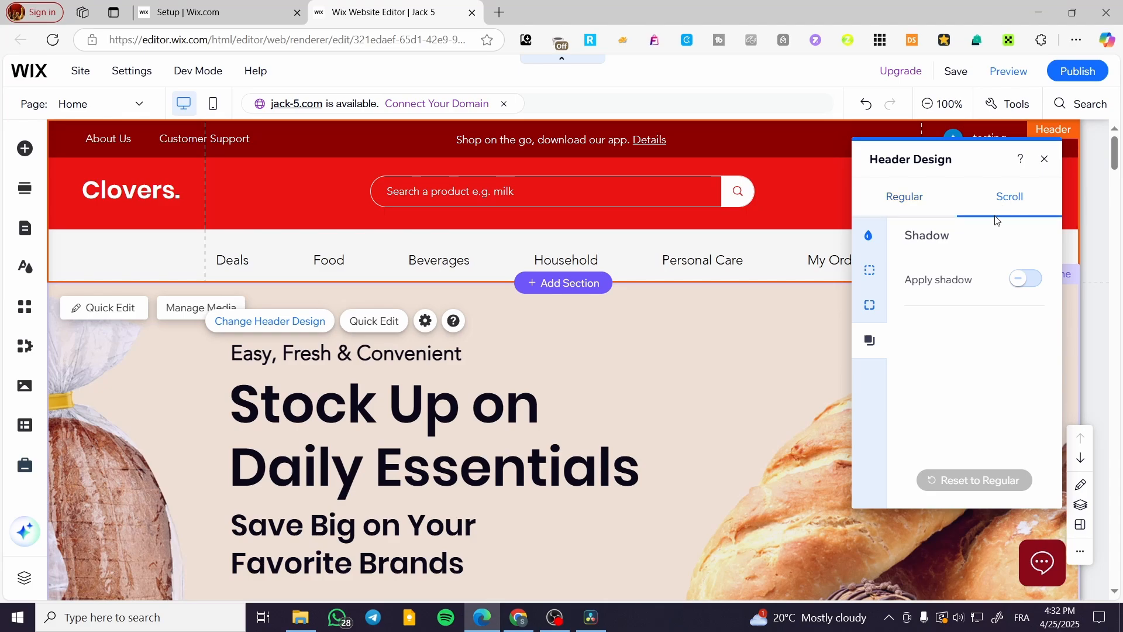
click(1029, 283)
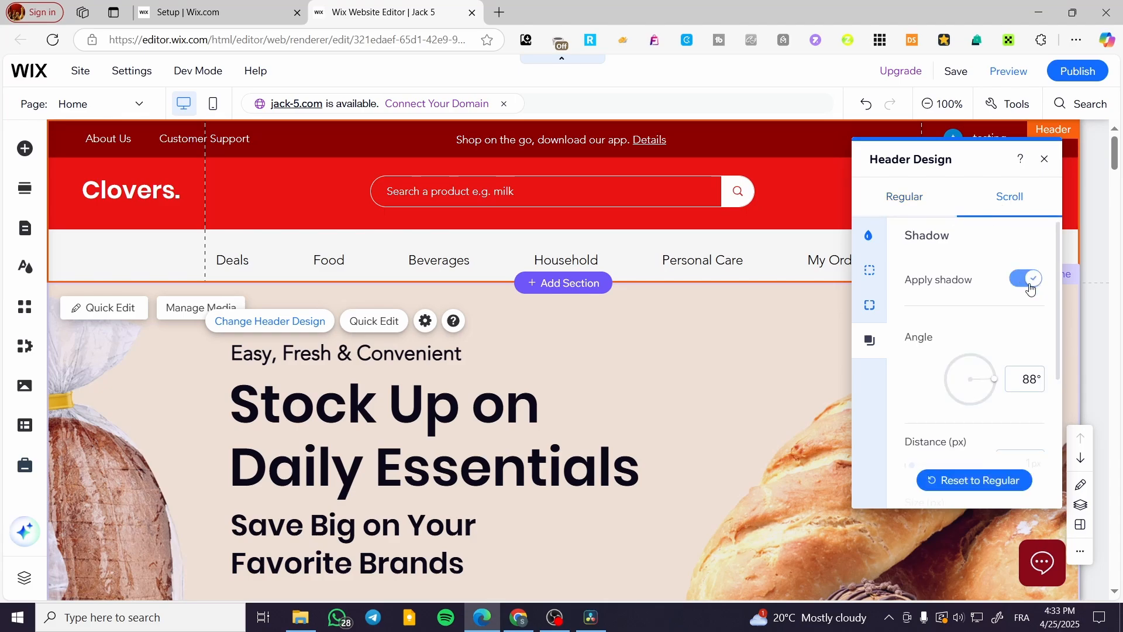
click(1029, 285)
click(1029, 284)
scroll(787, 344, down, 3)
scroll(817, 330, up, 2)
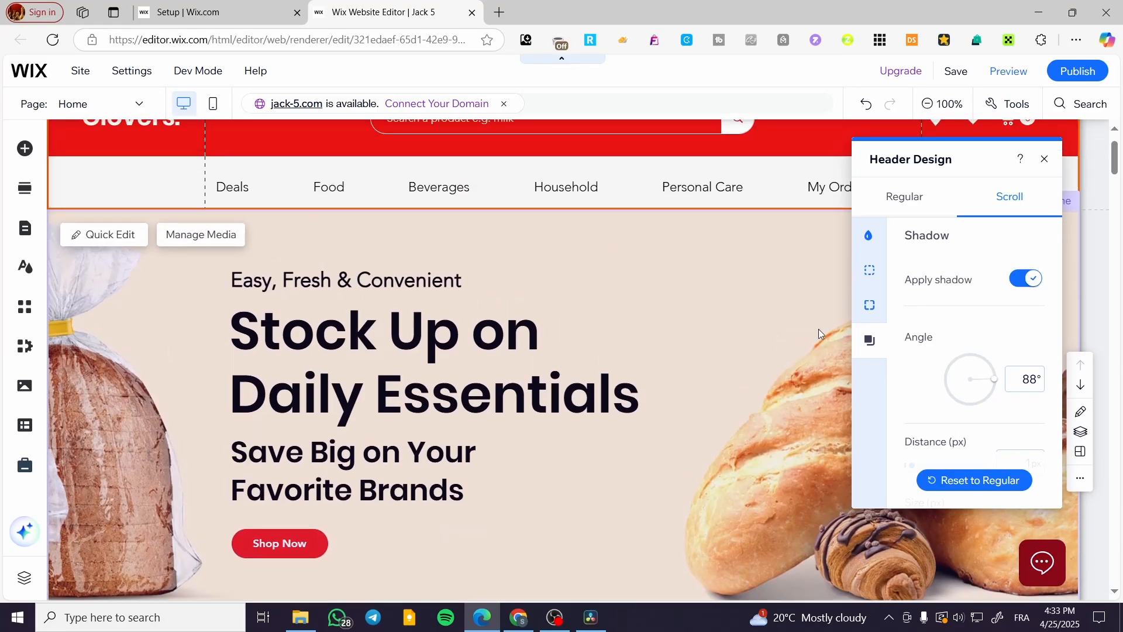
scroll(752, 327, down, 2)
scroll(747, 313, up, 4)
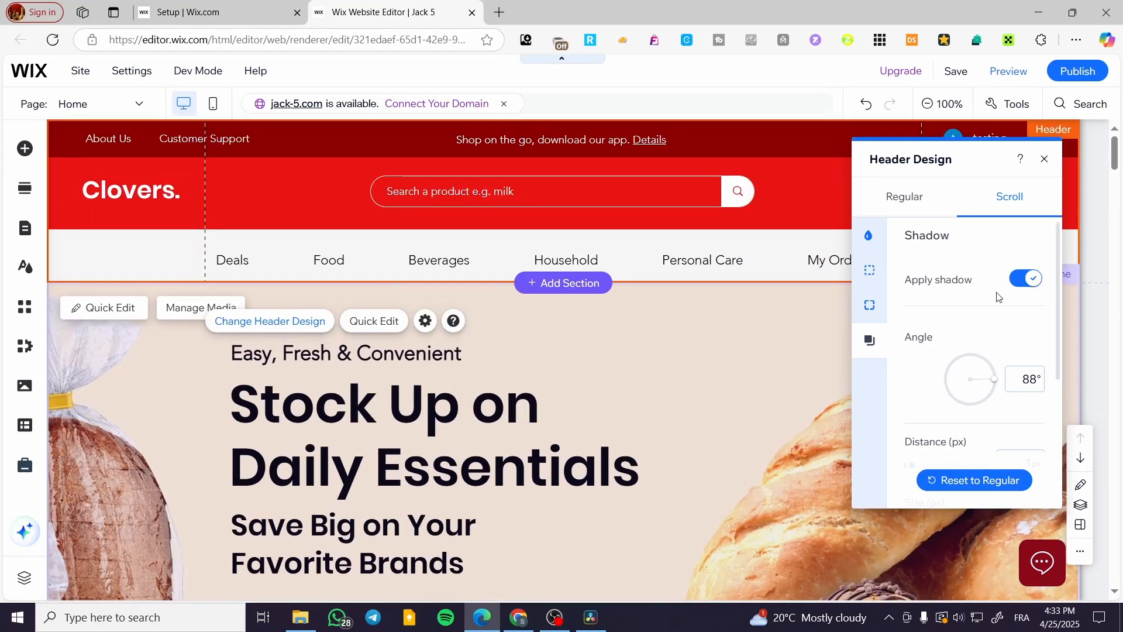
- Turn off the header's scroll-state shadow, check its scroll-state background fill and close the header design settings
click(1027, 279)
click(876, 235)
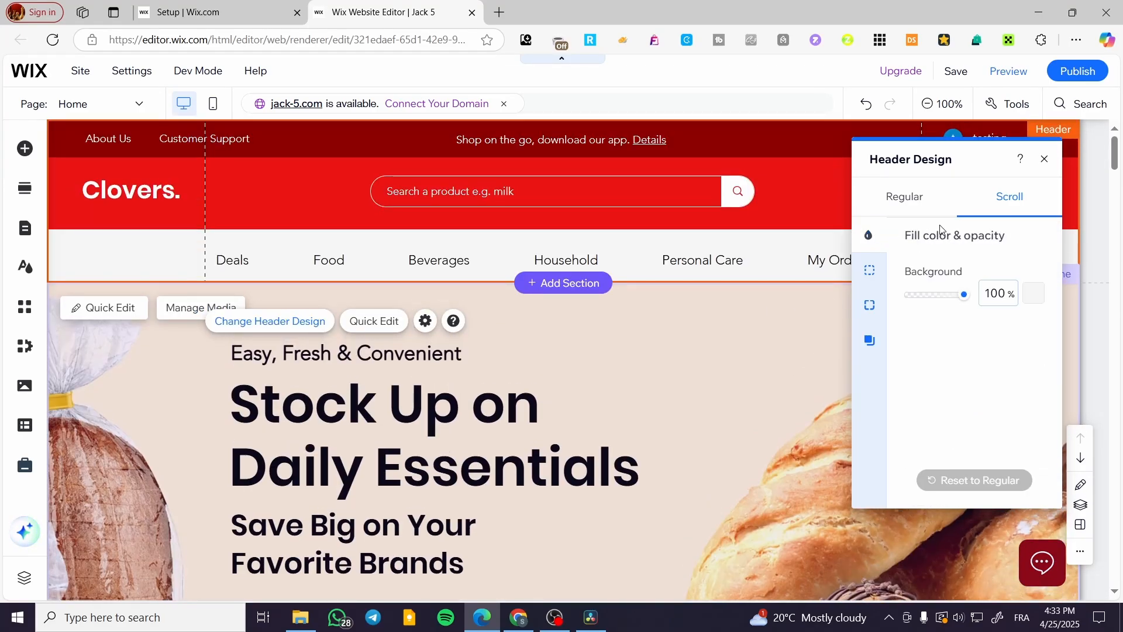
click(1046, 161)
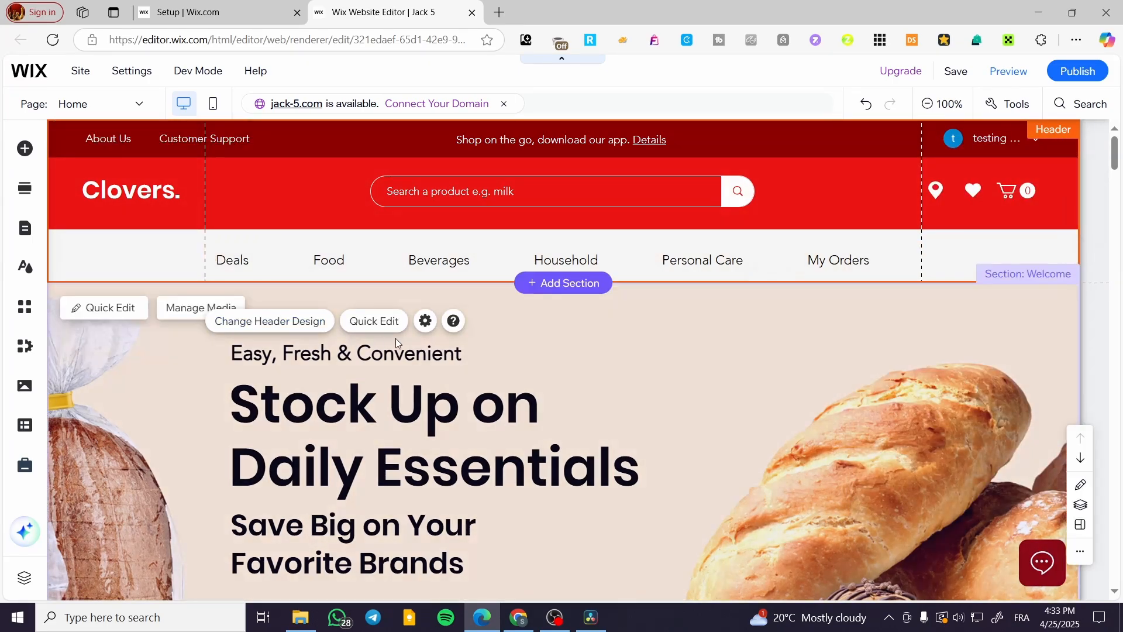
- Review the header's Quick Edit content, from strip backgrounds, paragraphs and slideshow to the search bar, icons and menu, and return to the header
click(387, 320)
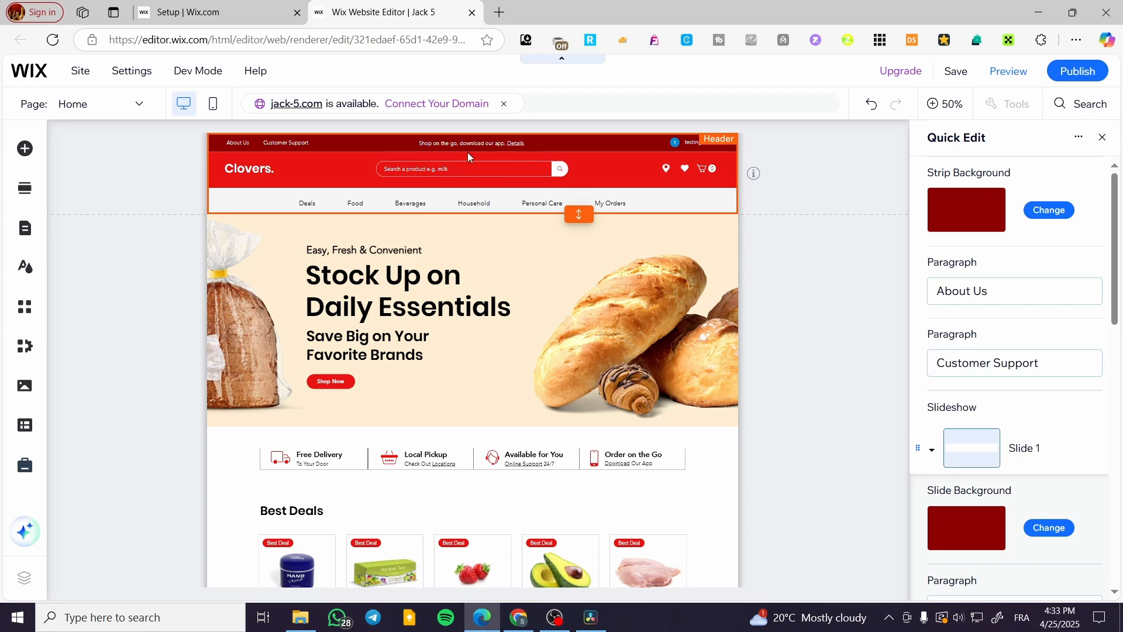
scroll(995, 304, down, 3)
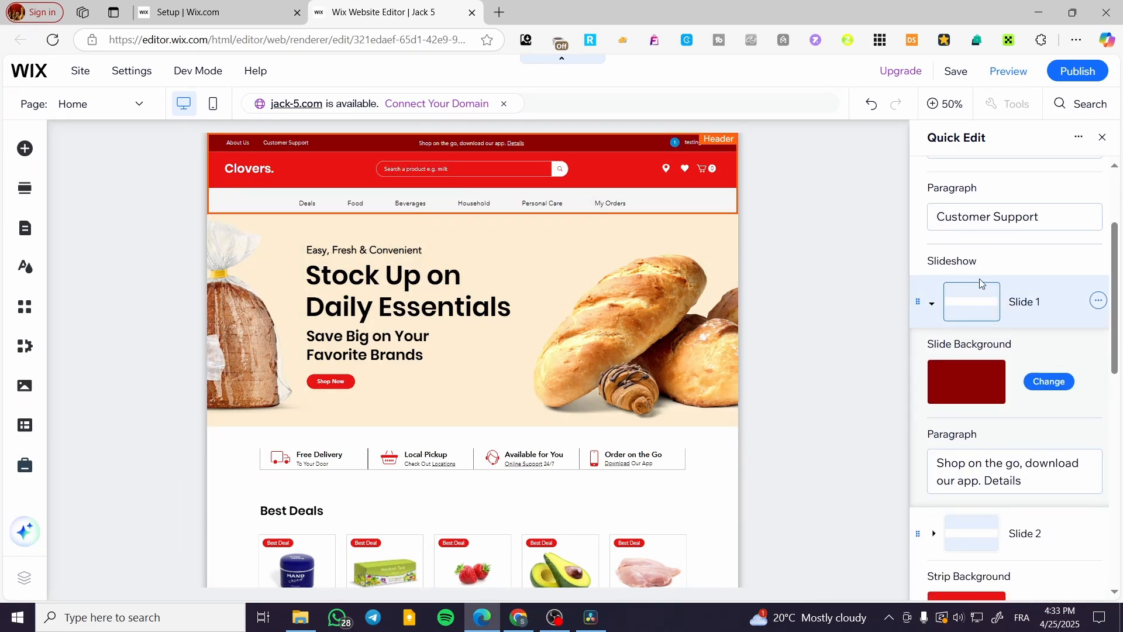
scroll(983, 369, down, 1)
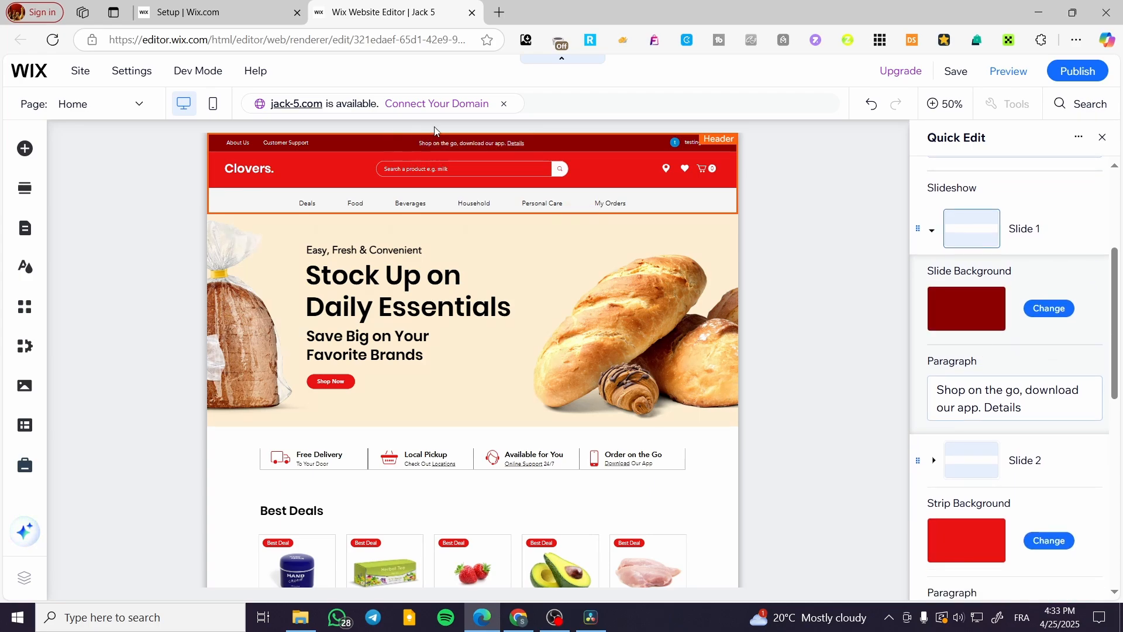
scroll(959, 293, down, 2)
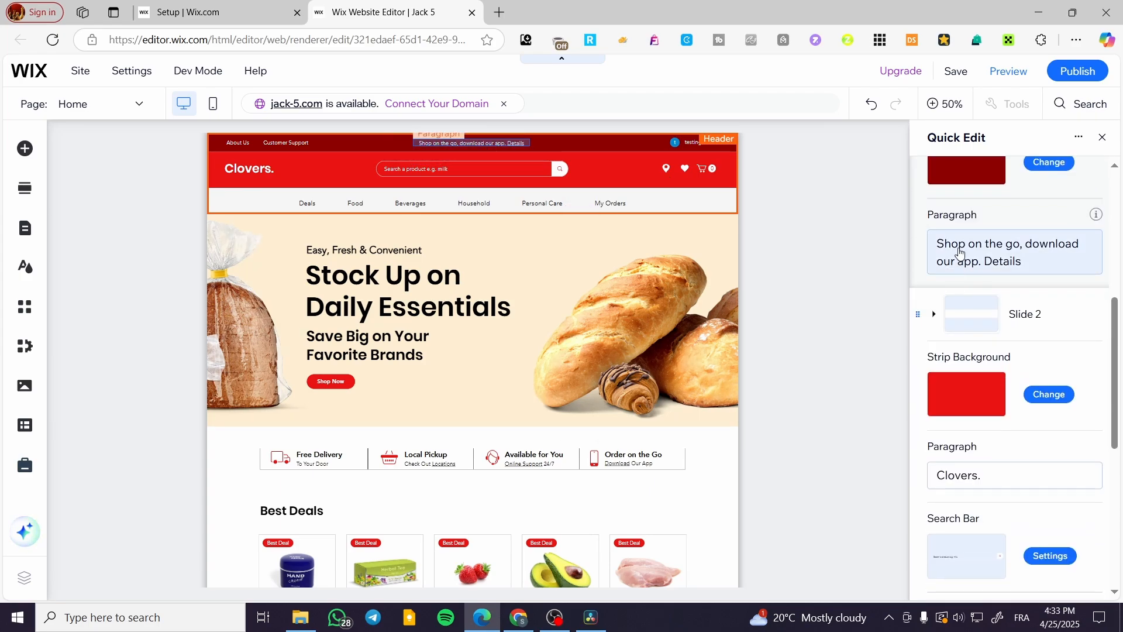
scroll(957, 290, down, 2)
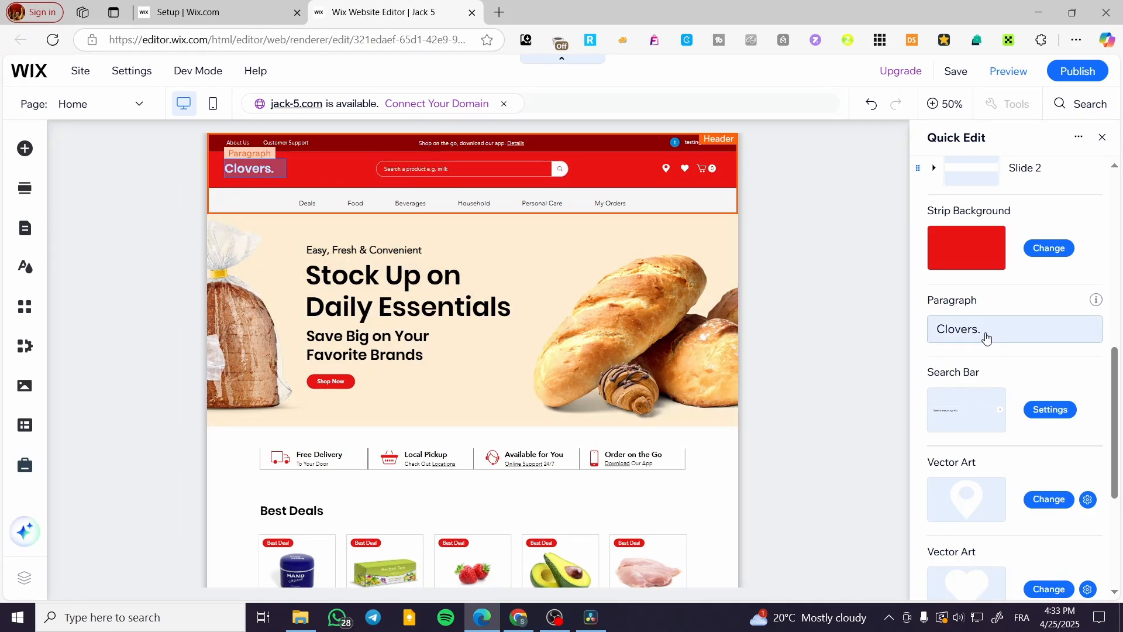
scroll(1062, 380, down, 2)
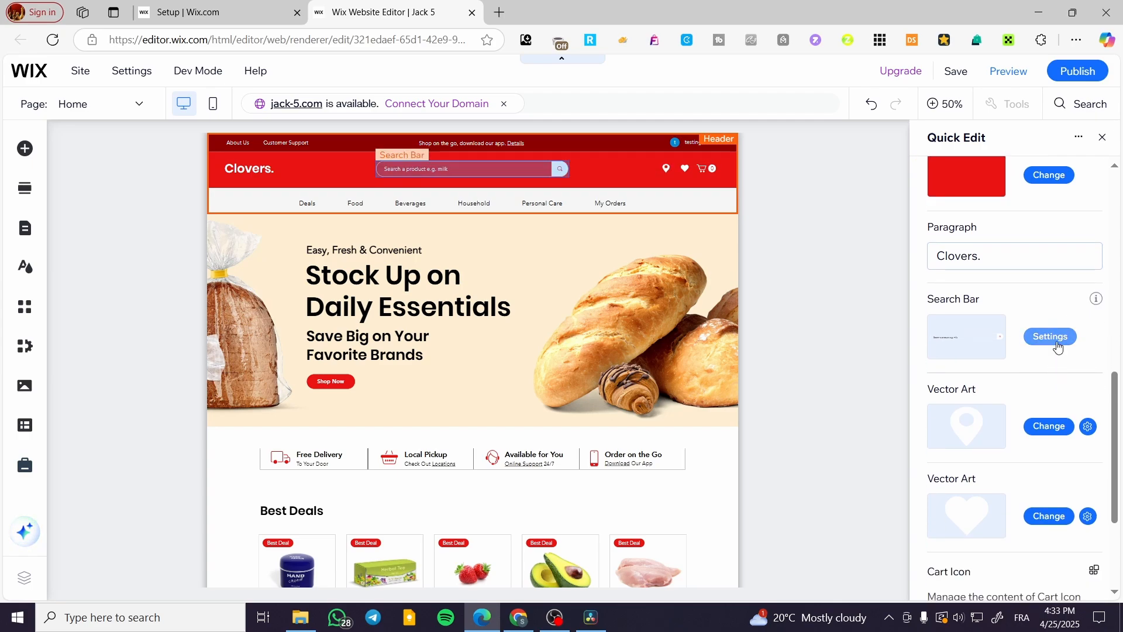
scroll(1058, 346, down, 3)
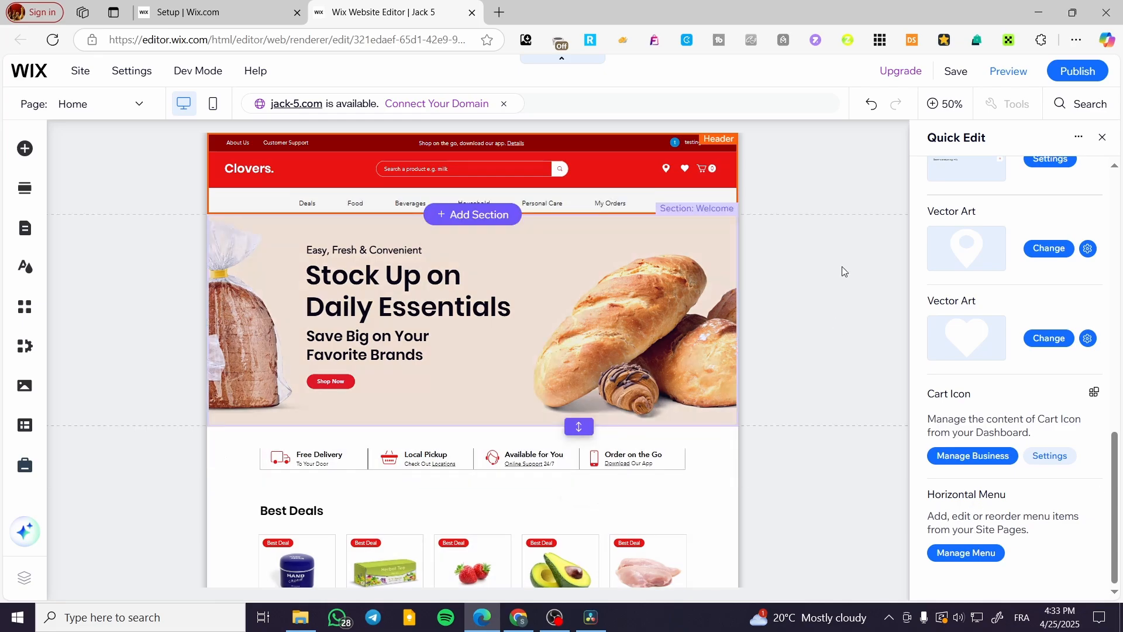
click(842, 266)
click(872, 183)
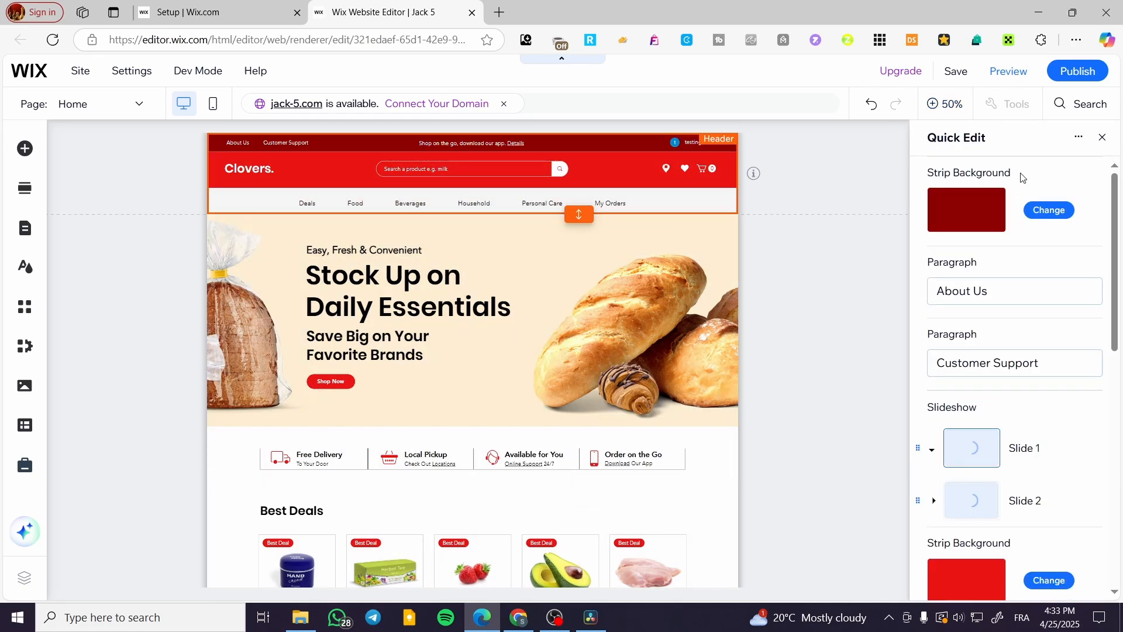
click(1102, 137)
click(146, 259)
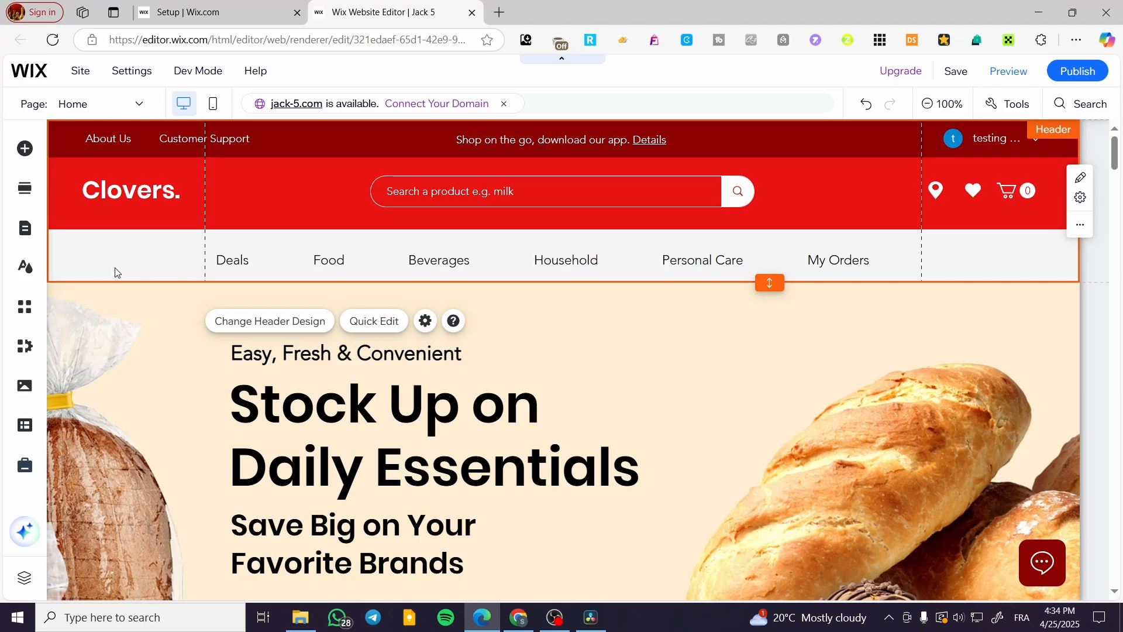
- Select the header's horizontal menu, check its page navigation option and open the menu's custom design settings
click(262, 268)
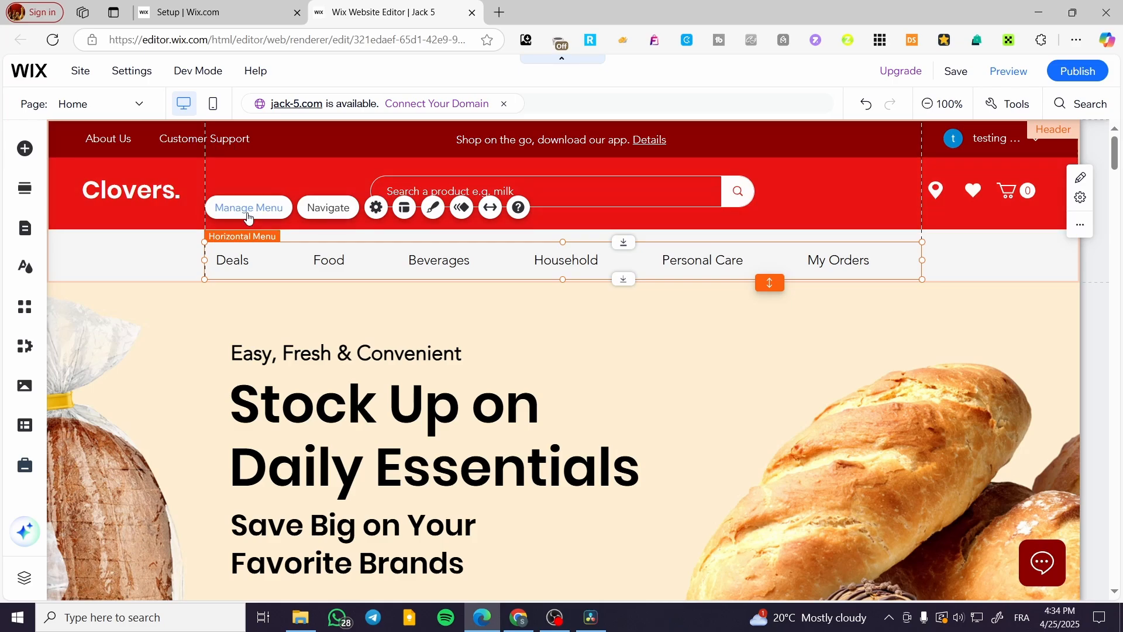
click(325, 209)
click(139, 104)
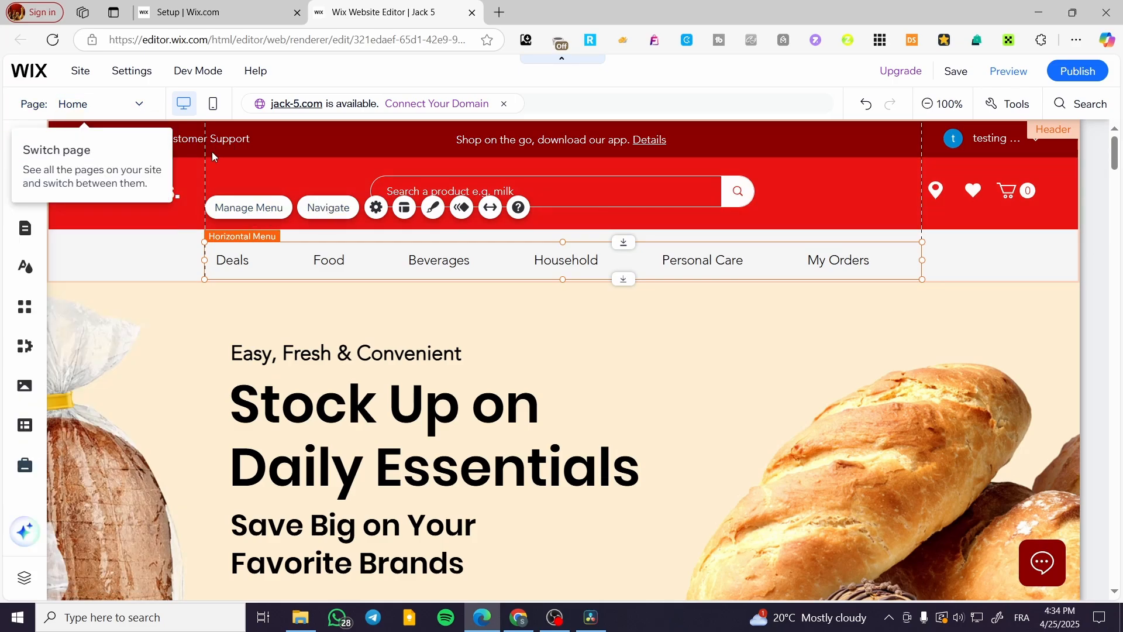
click(432, 208)
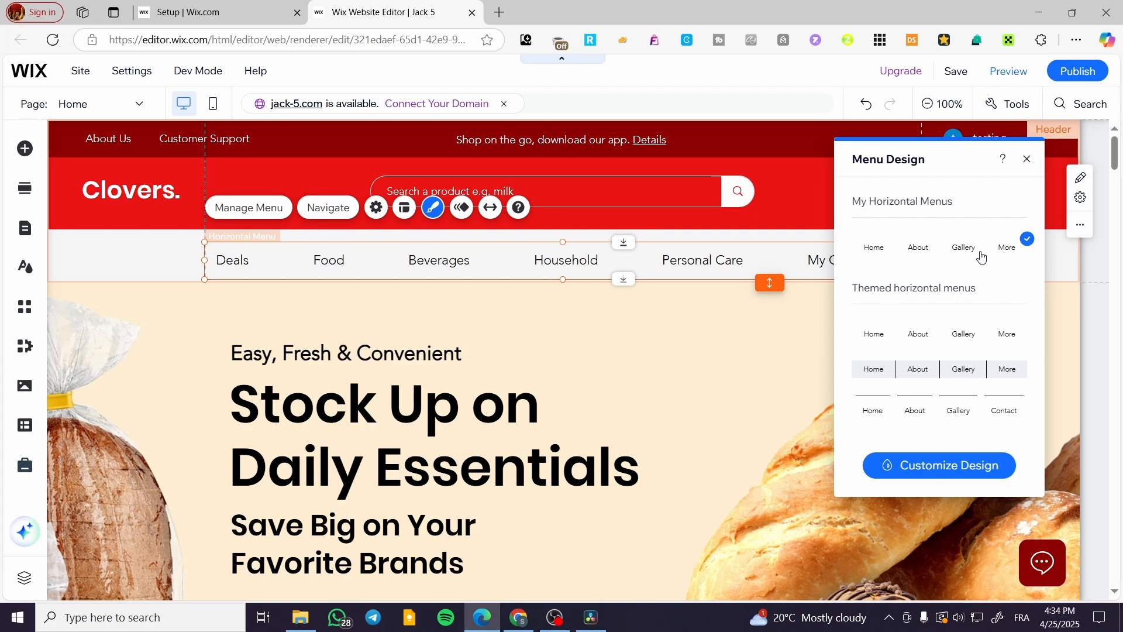
click(968, 468)
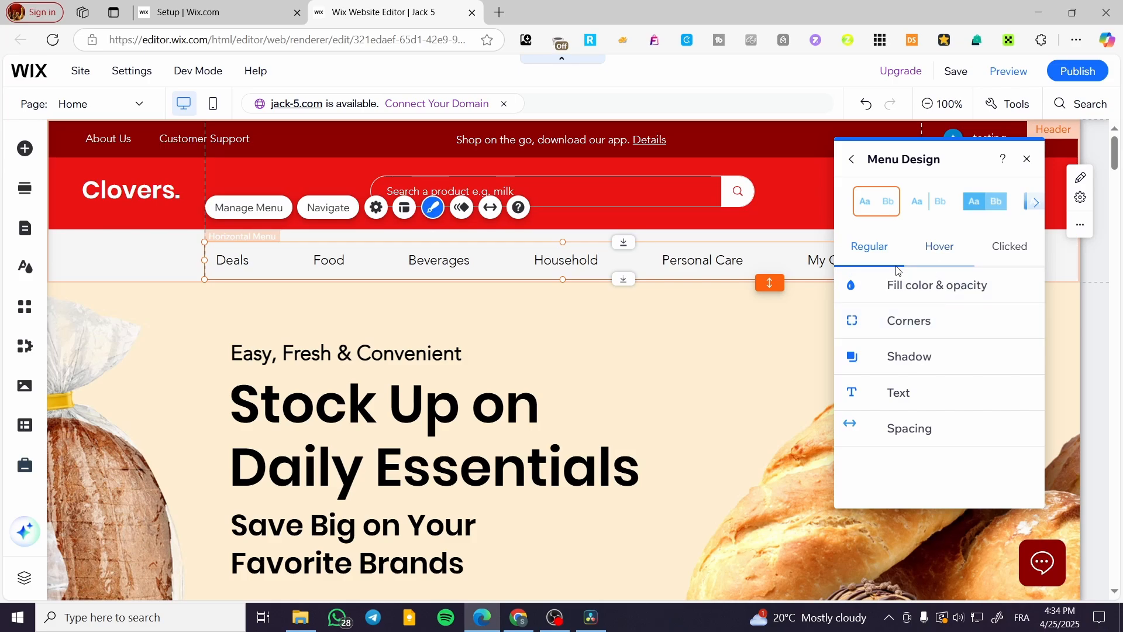
- Try the dark red theme color #8C0000 on the menu's regular-state submenu background, then restore white #FFFFFF
click(913, 299)
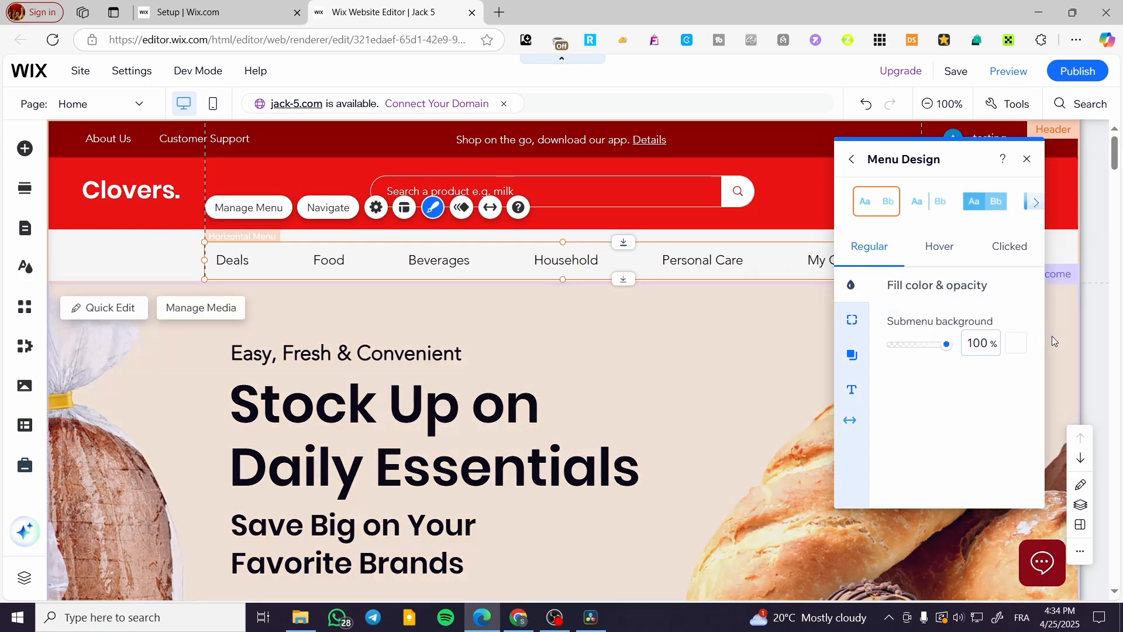
click(1017, 344)
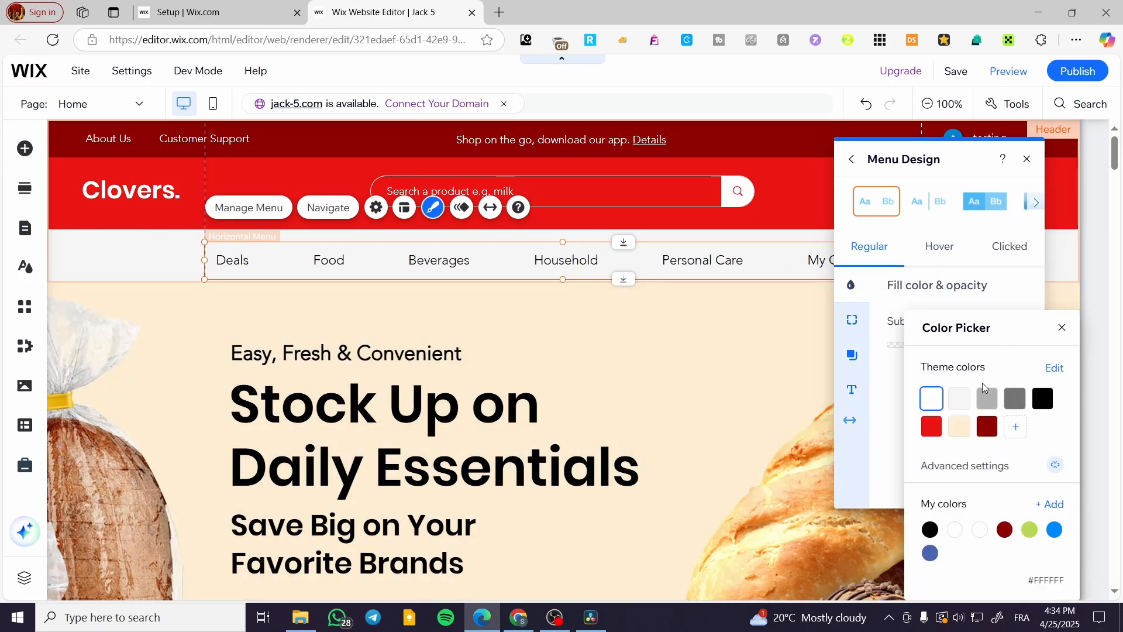
click(987, 427)
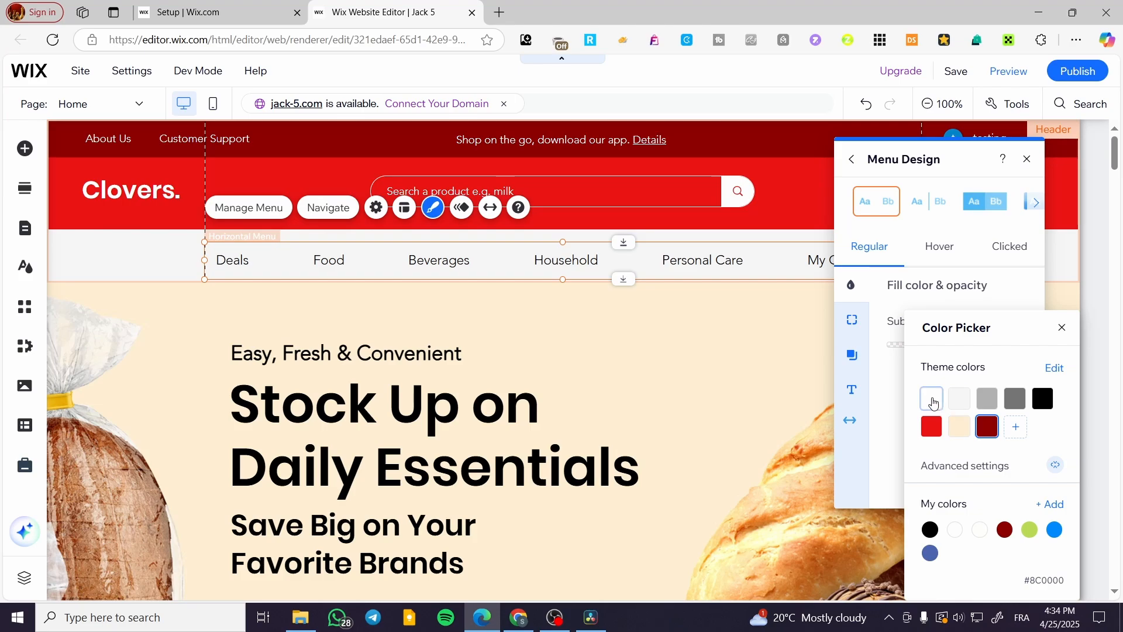
click(932, 400)
click(1064, 331)
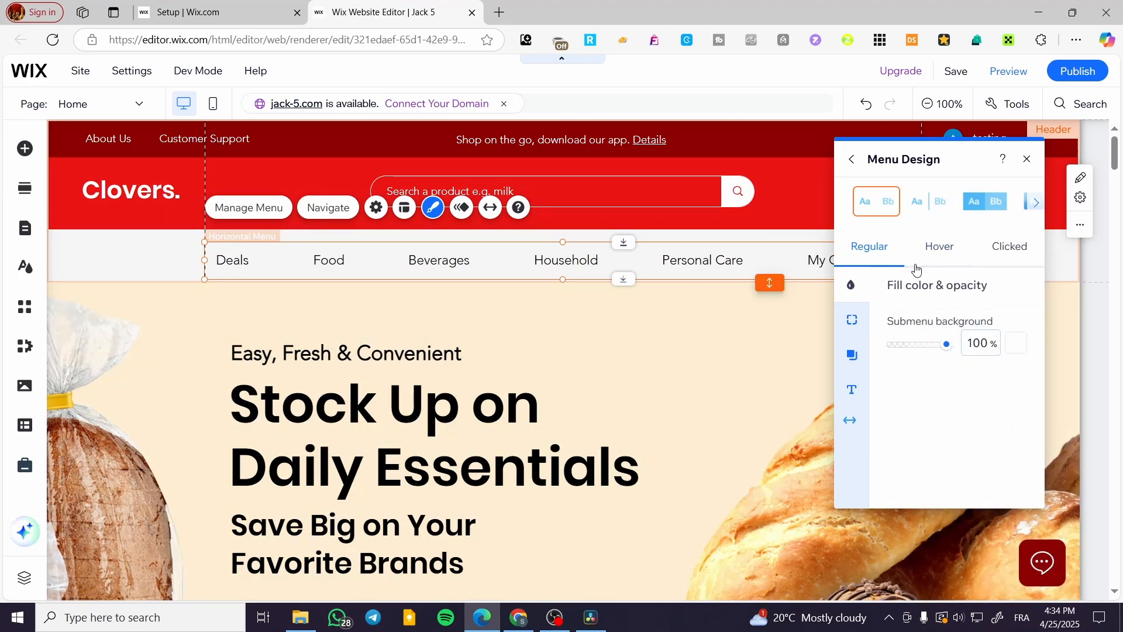
- Try the filled menu style with separators, preview a dark red background for it, and return to the plain text style
click(985, 201)
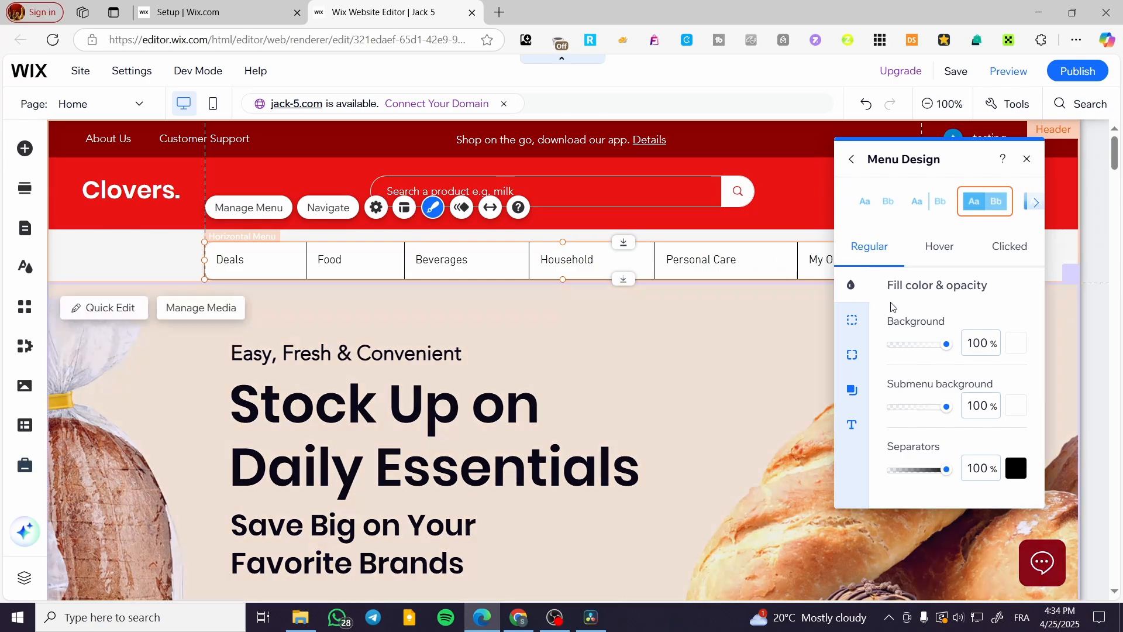
click(1016, 344)
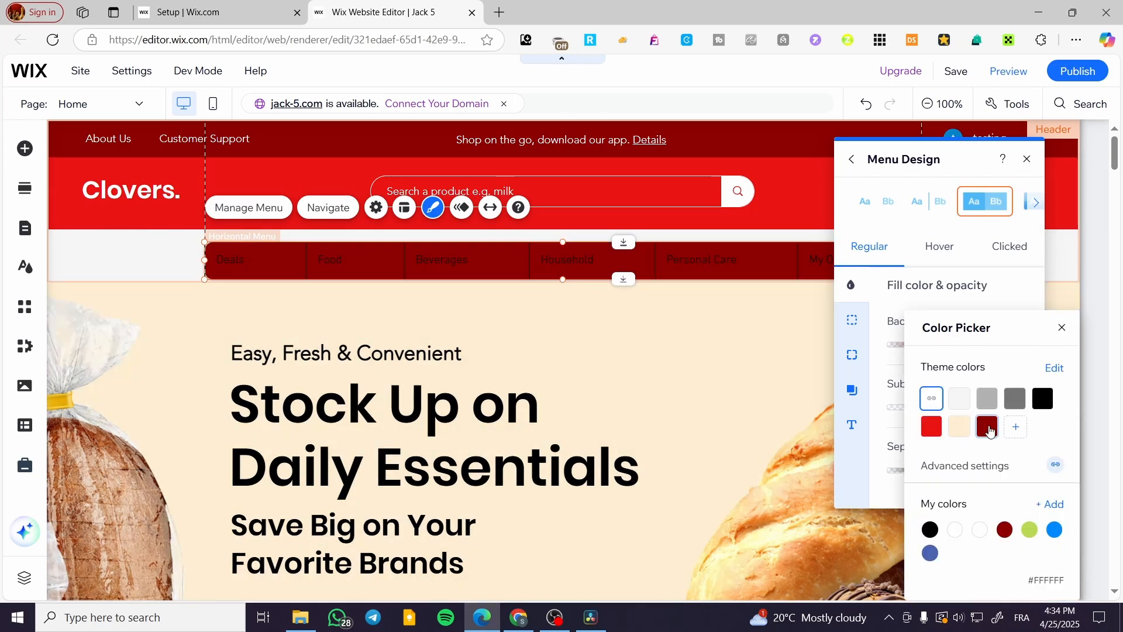
click(1062, 328)
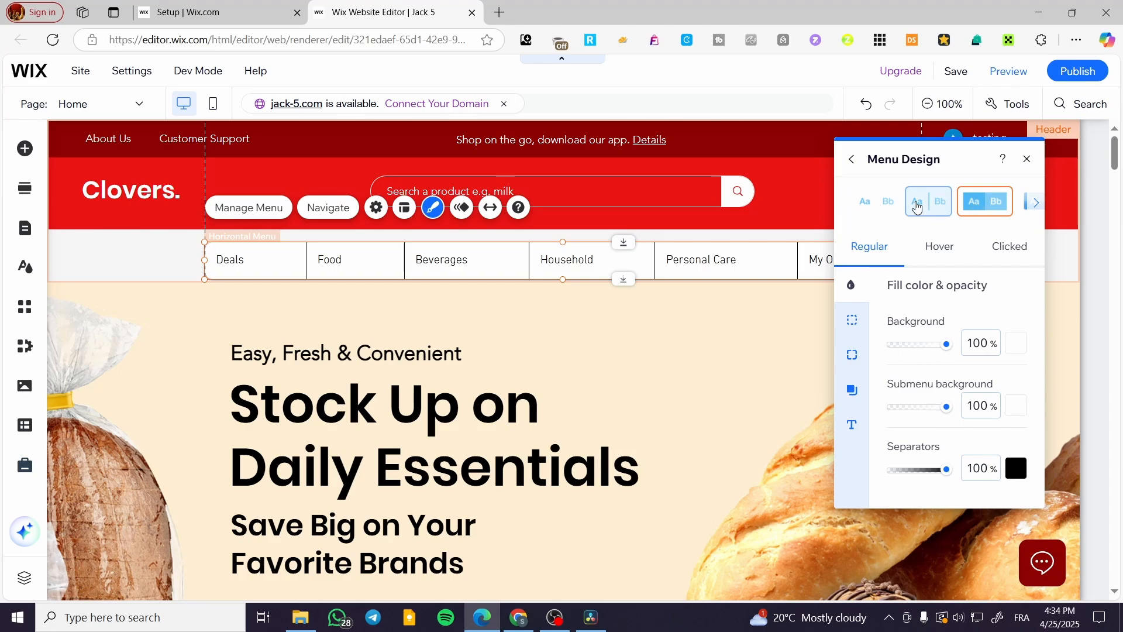
click(872, 201)
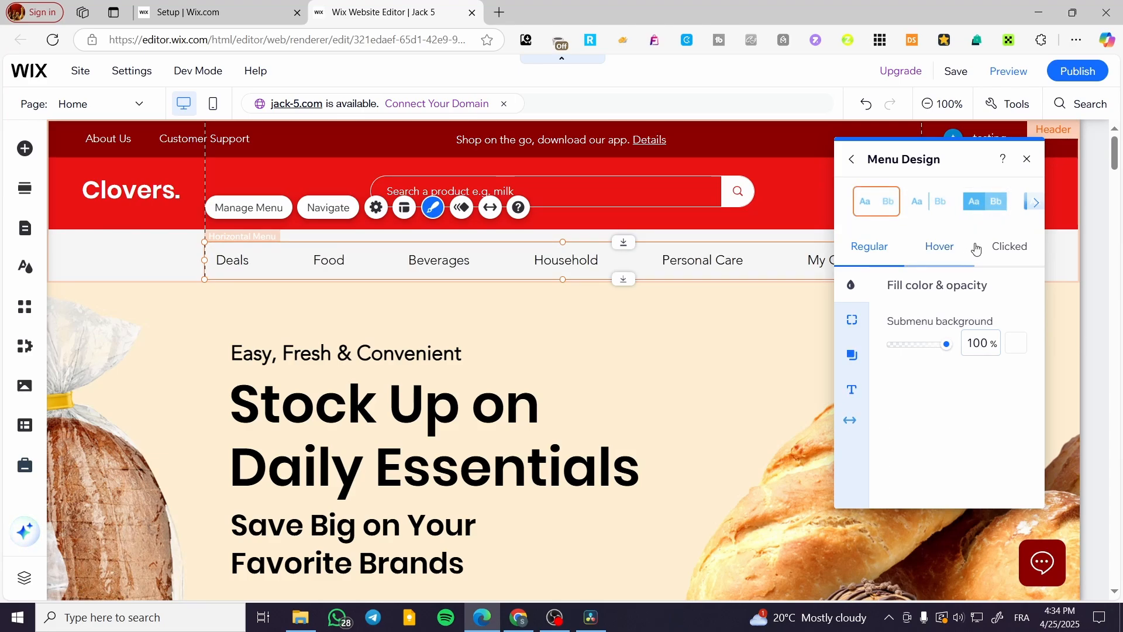
- View the menu's text color settings for the hover and clicked states, then return to the regular state
click(961, 254)
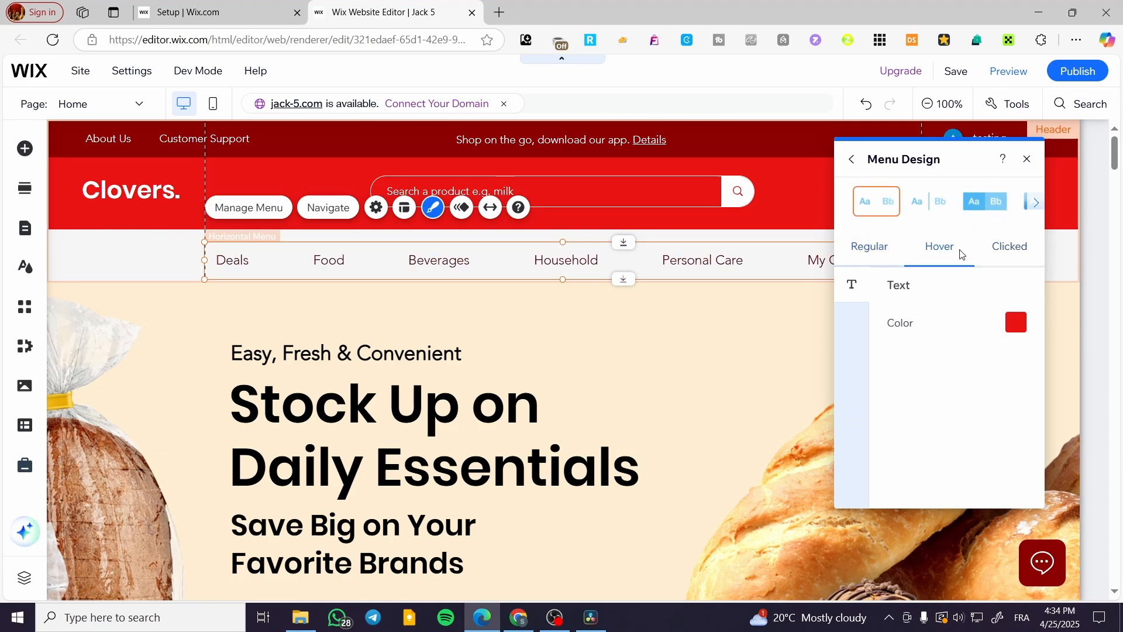
click(1004, 259)
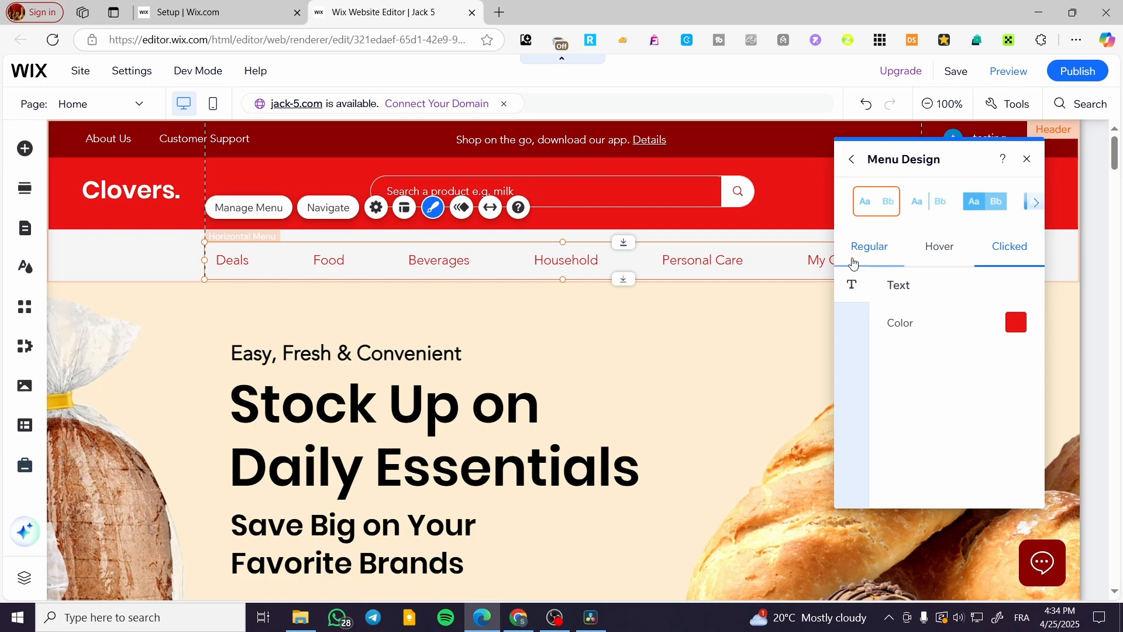
click(881, 257)
- Try the gradient and top-line preset styles on the horizontal menu, then reapply the plain text style
click(1037, 202)
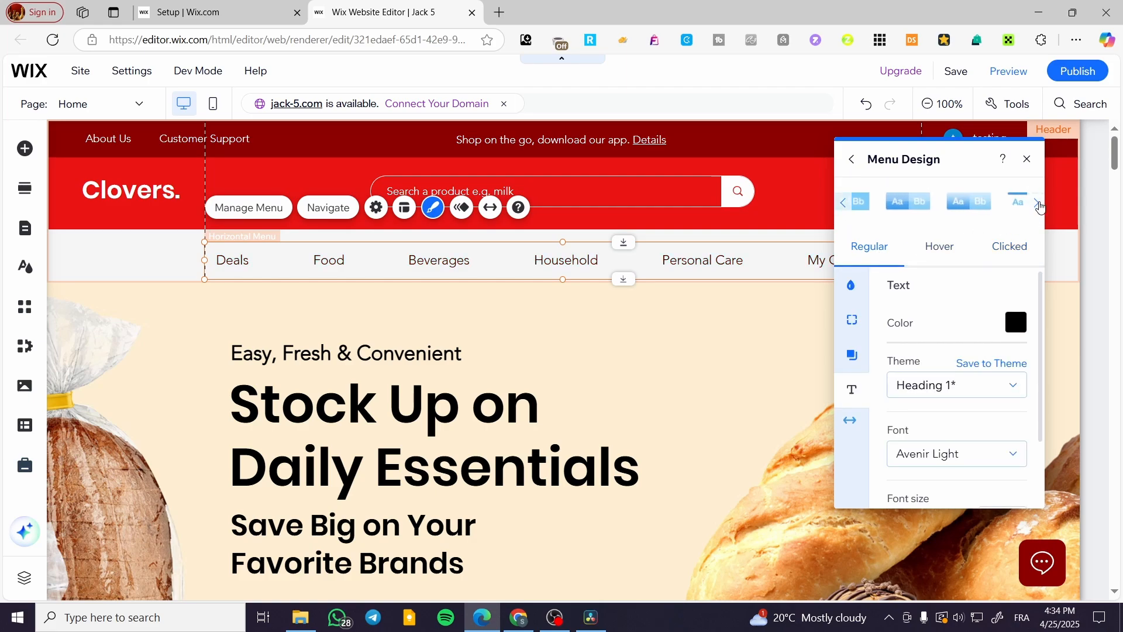
click(913, 209)
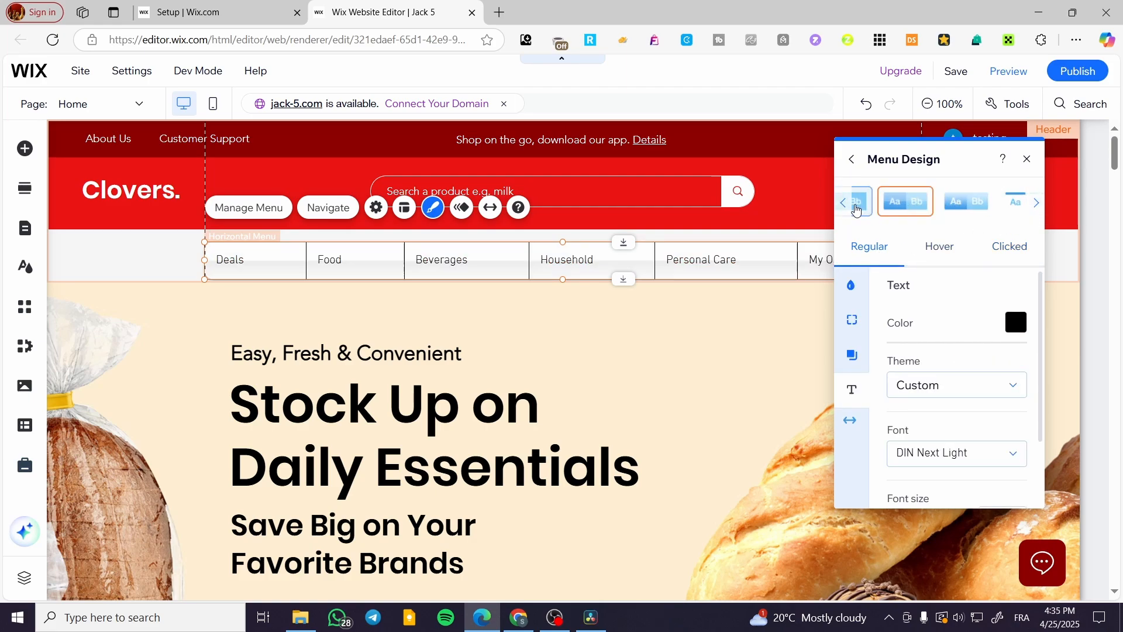
click(960, 211)
click(1016, 210)
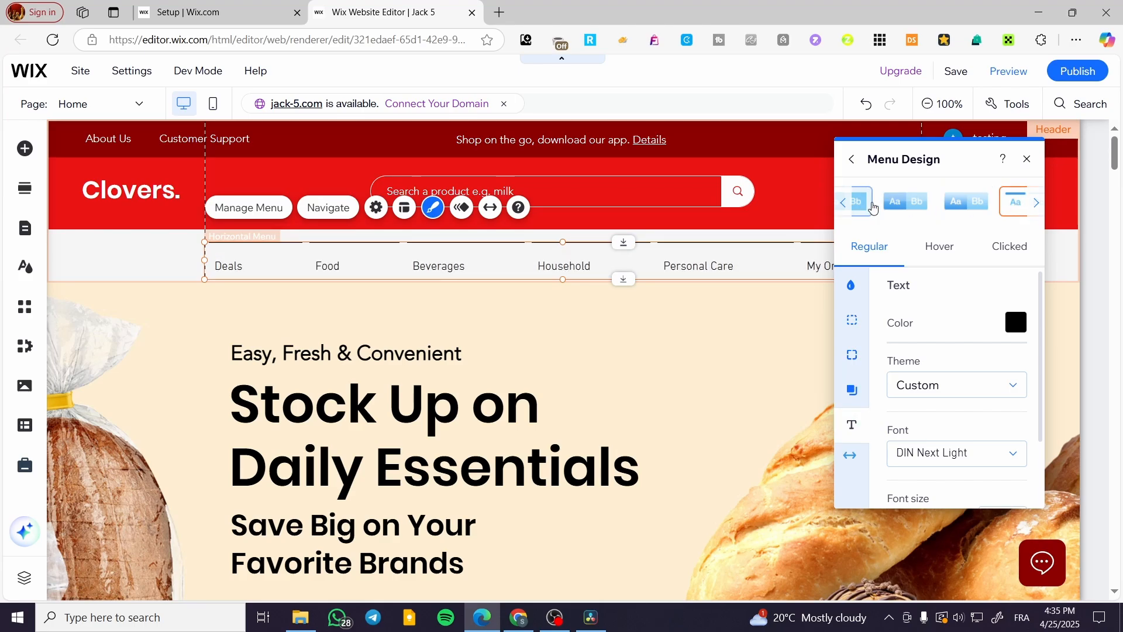
click(880, 206)
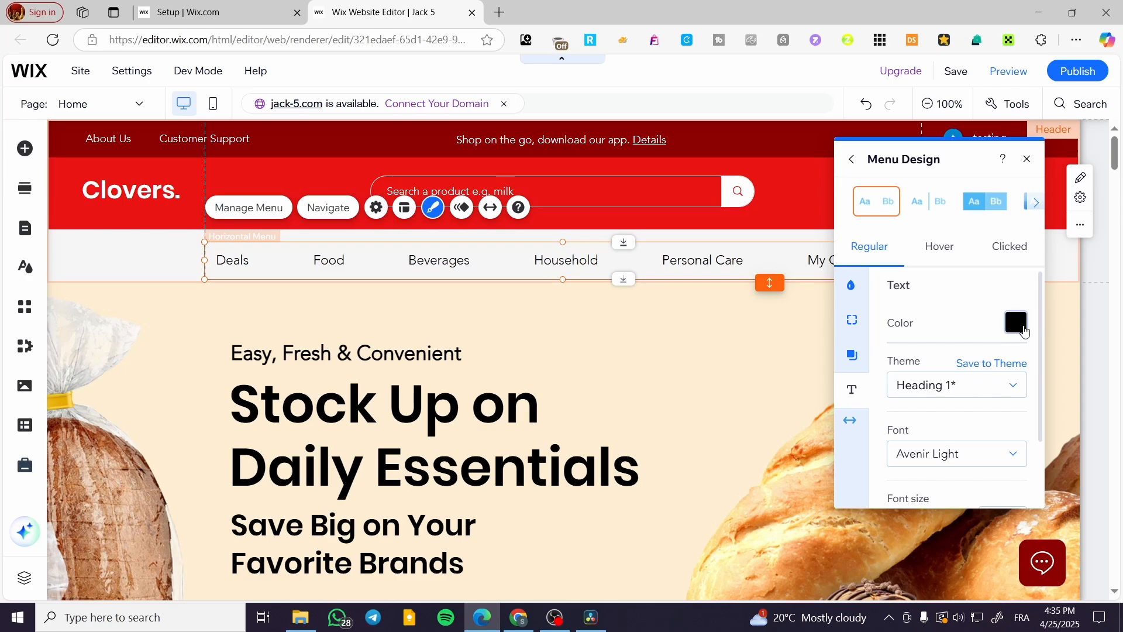
- Preview text colors for the menu's regular state and examine the heading styles offered as its text theme
click(1017, 324)
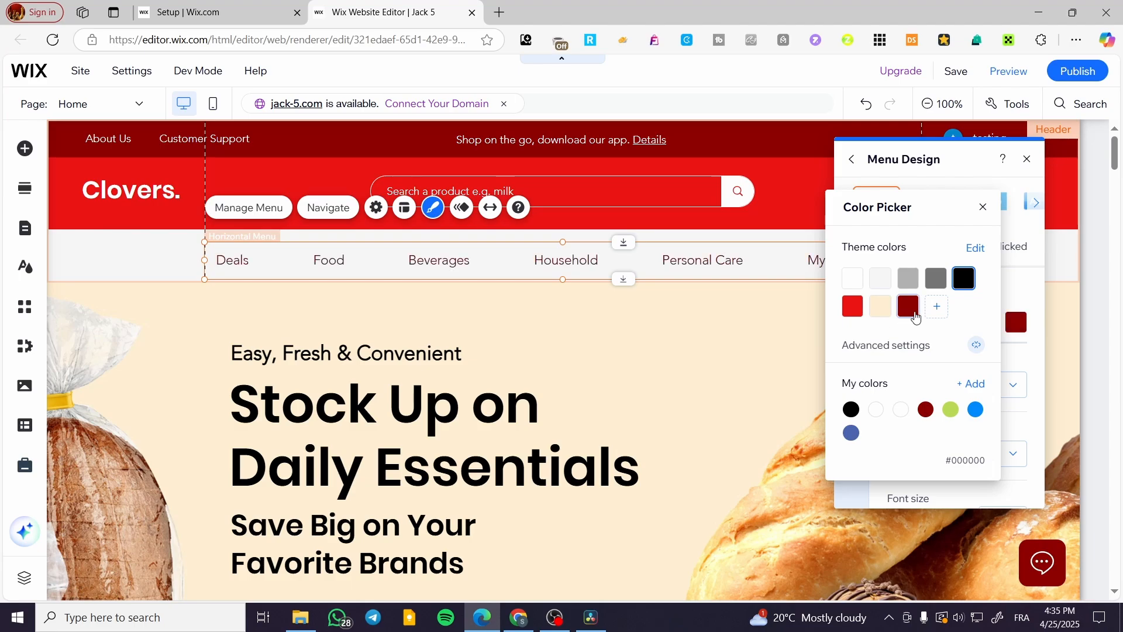
click(983, 208)
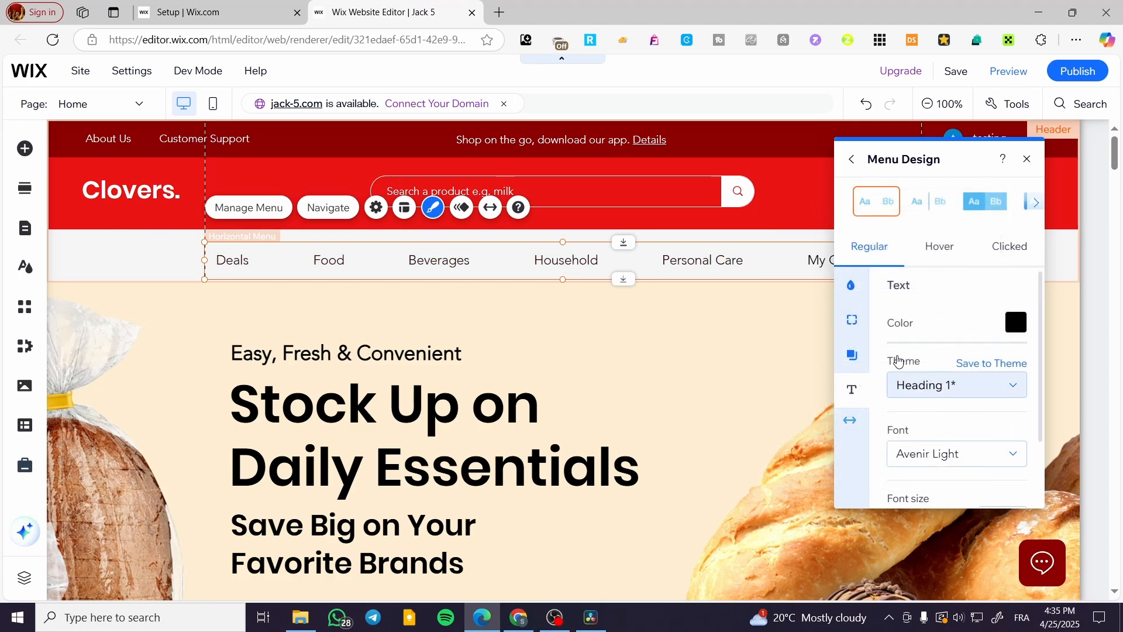
scroll(930, 369, down, 1)
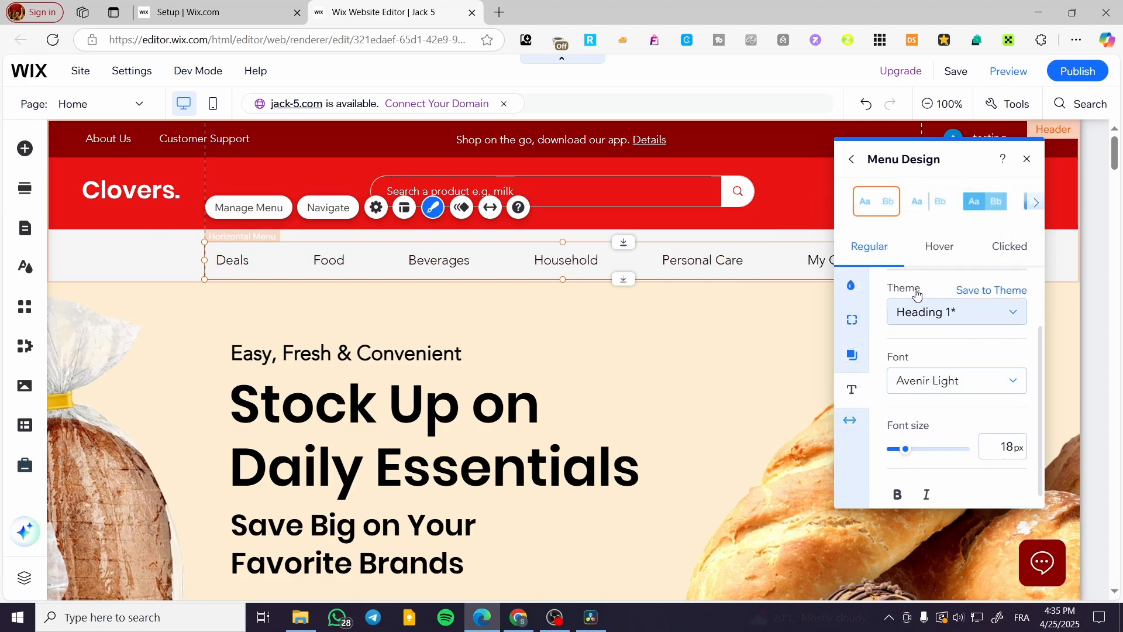
click(978, 318)
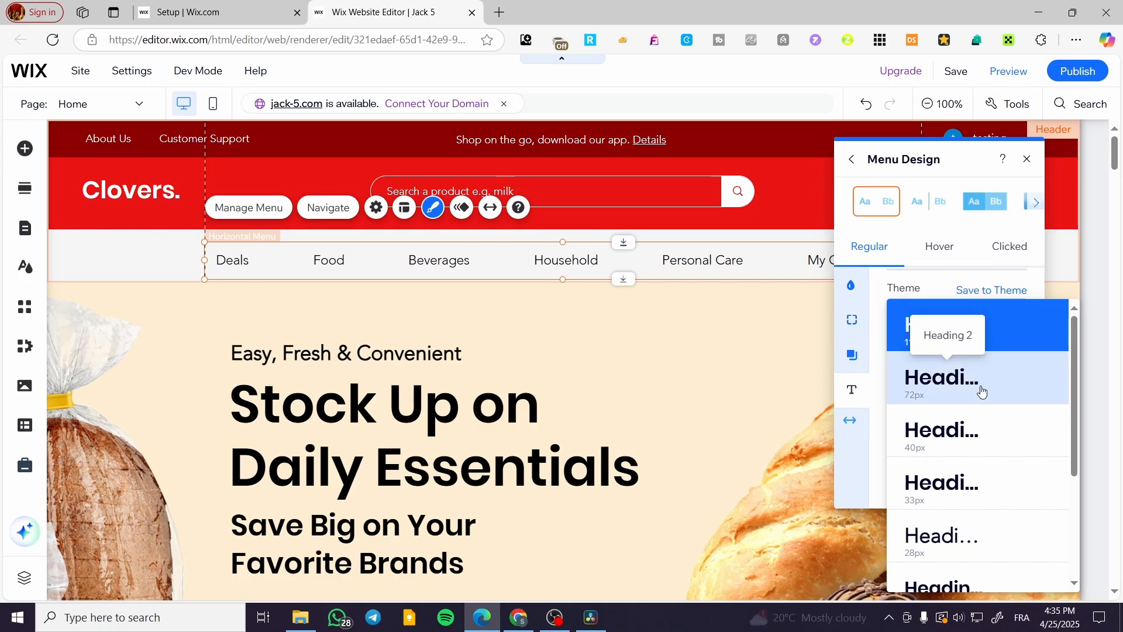
click(930, 285)
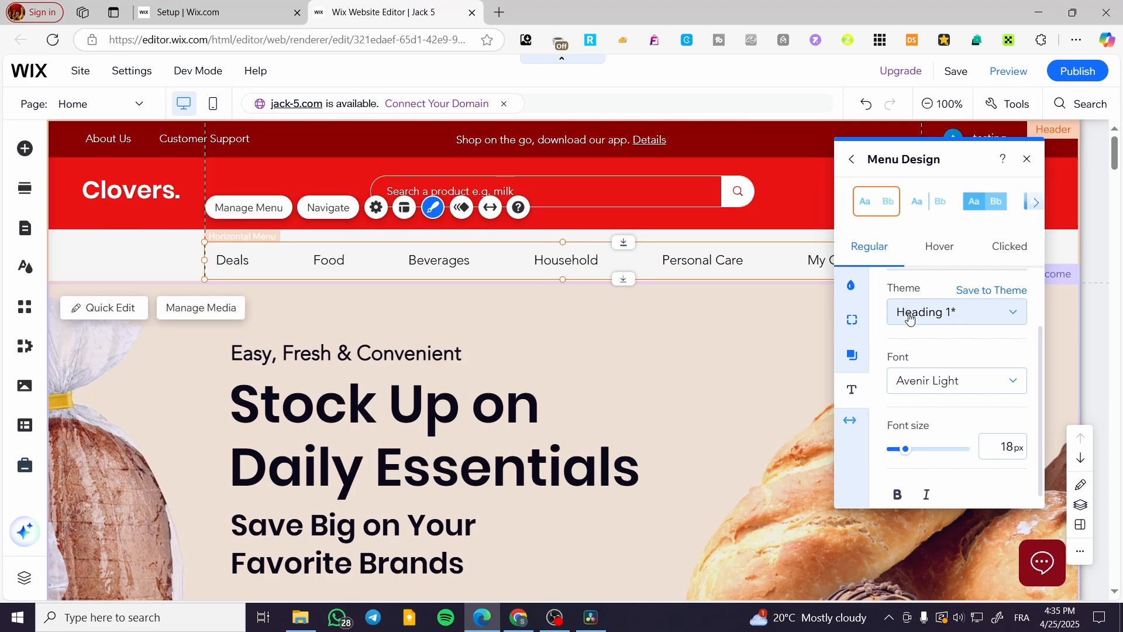
click(910, 313)
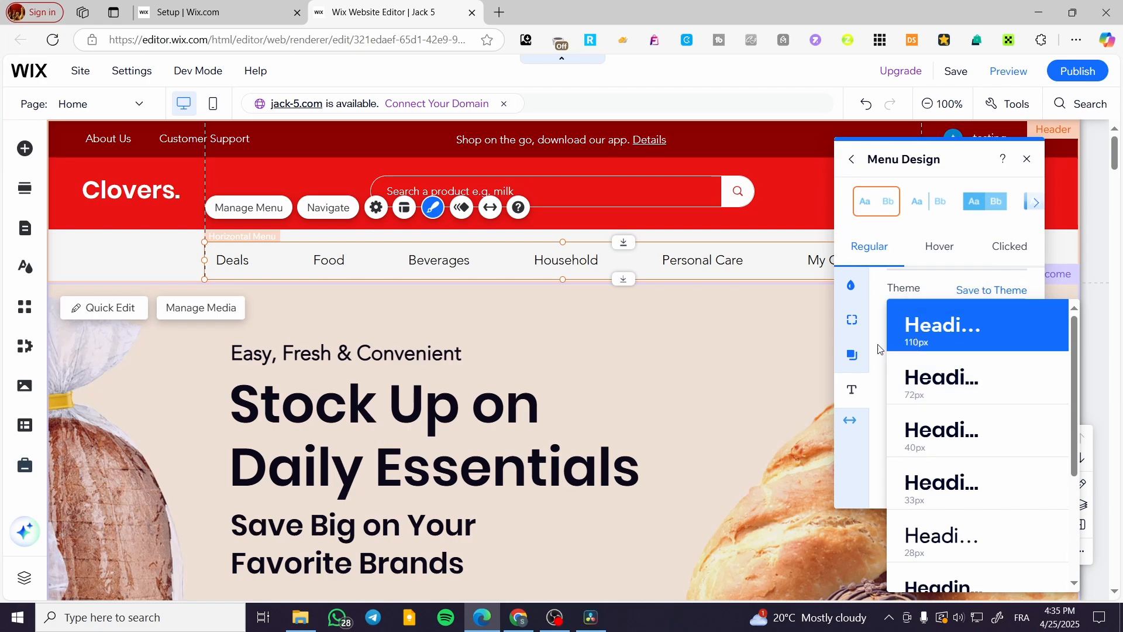
- Set the horizontal menu's regular text to a 26 px font size and make it bold
click(874, 321)
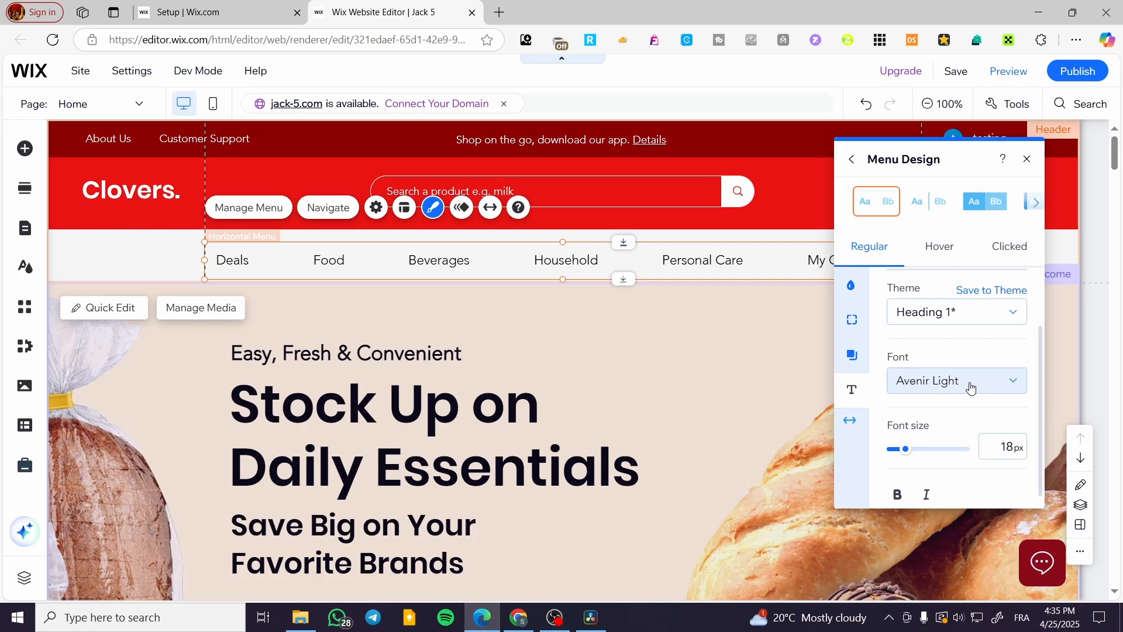
scroll(954, 411, down, 1)
drag(907, 447, 911, 444)
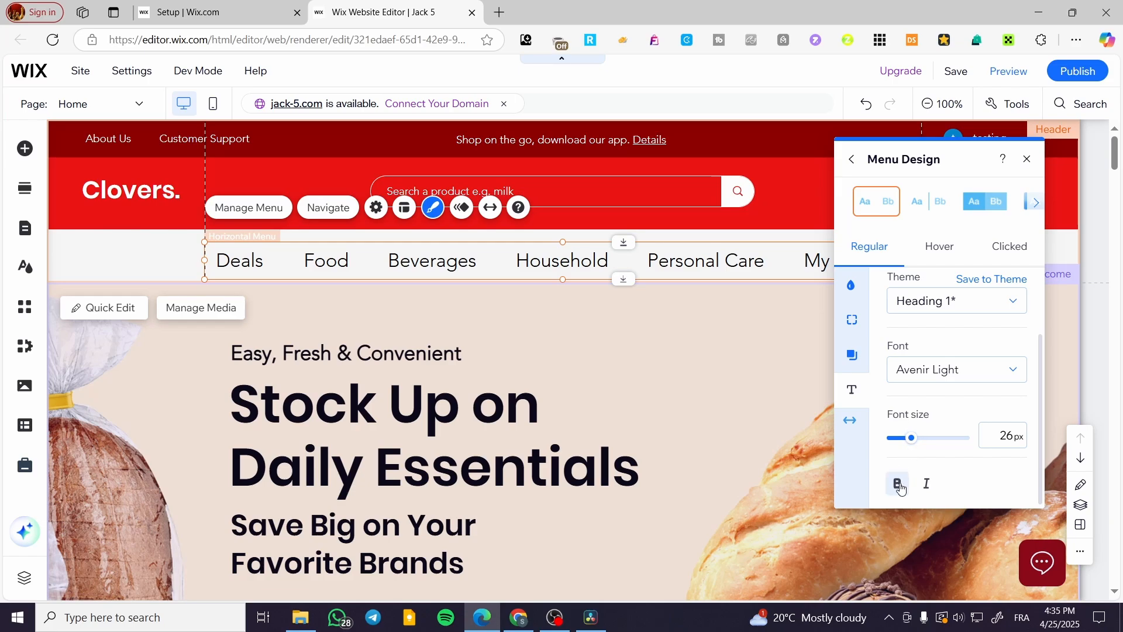
click(898, 484)
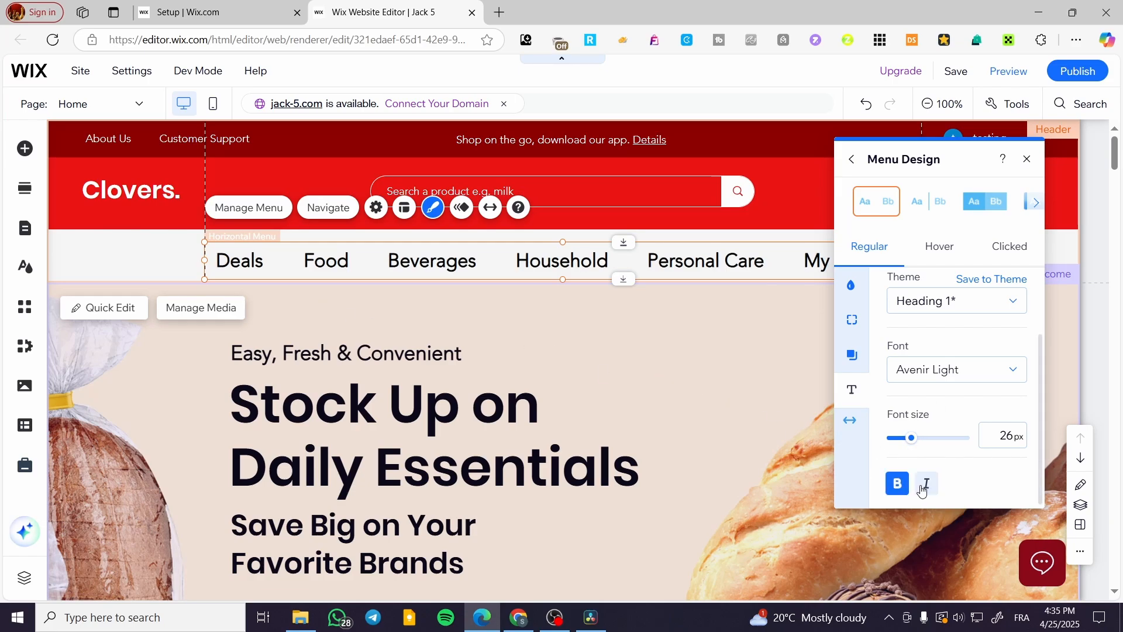
click(924, 488)
click(924, 488)
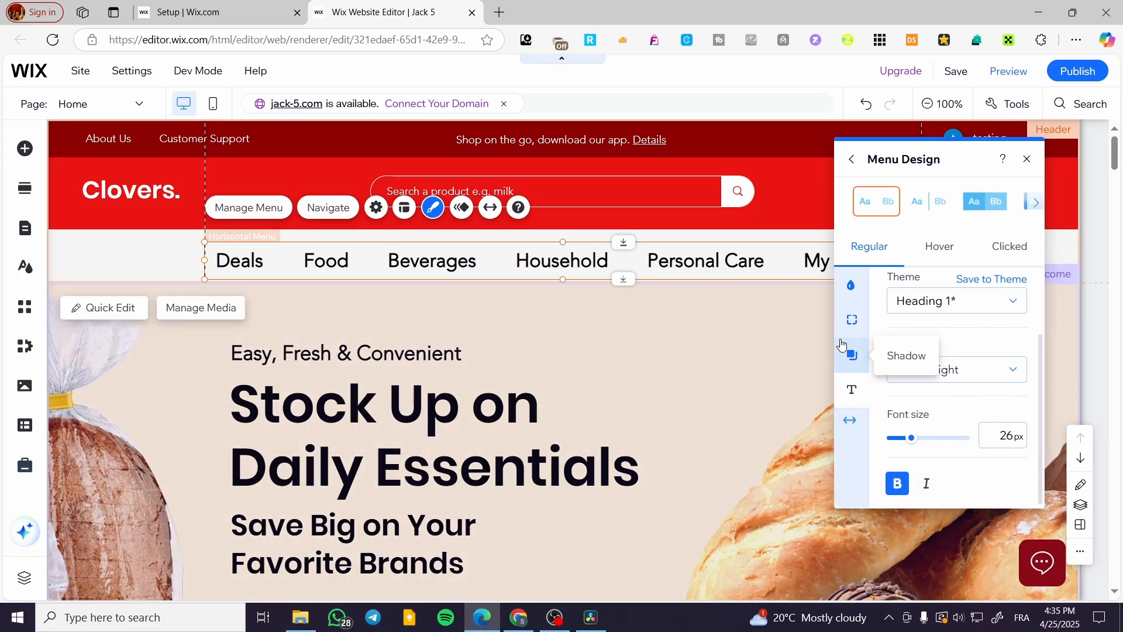
- Check the menu's bottom spacing, then apply a shadow to the menu and review its angle, distance, size, blur and opacity settings
click(850, 418)
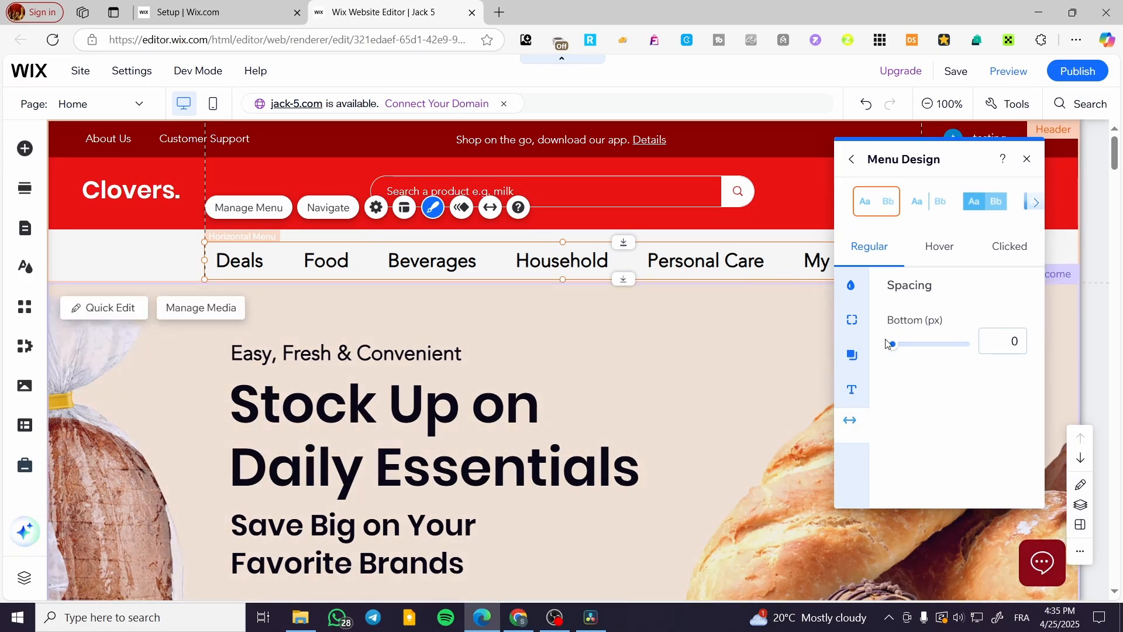
mouse_move(894, 346)
mouse_down()
mouse_move(927, 345)
mouse_move(892, 346)
mouse_up()
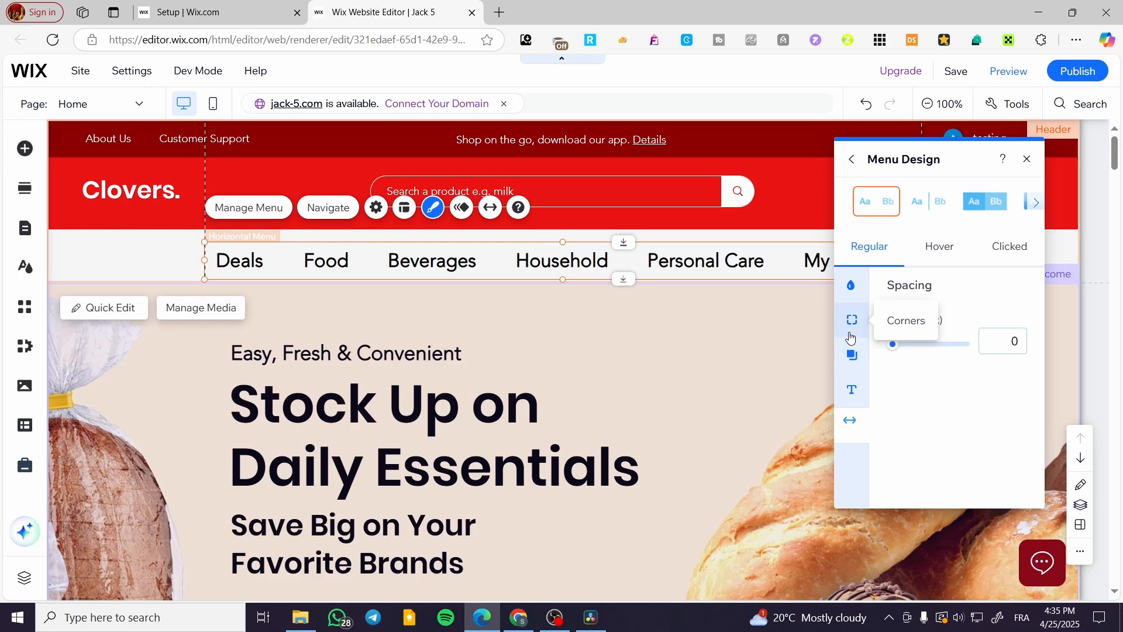
click(852, 355)
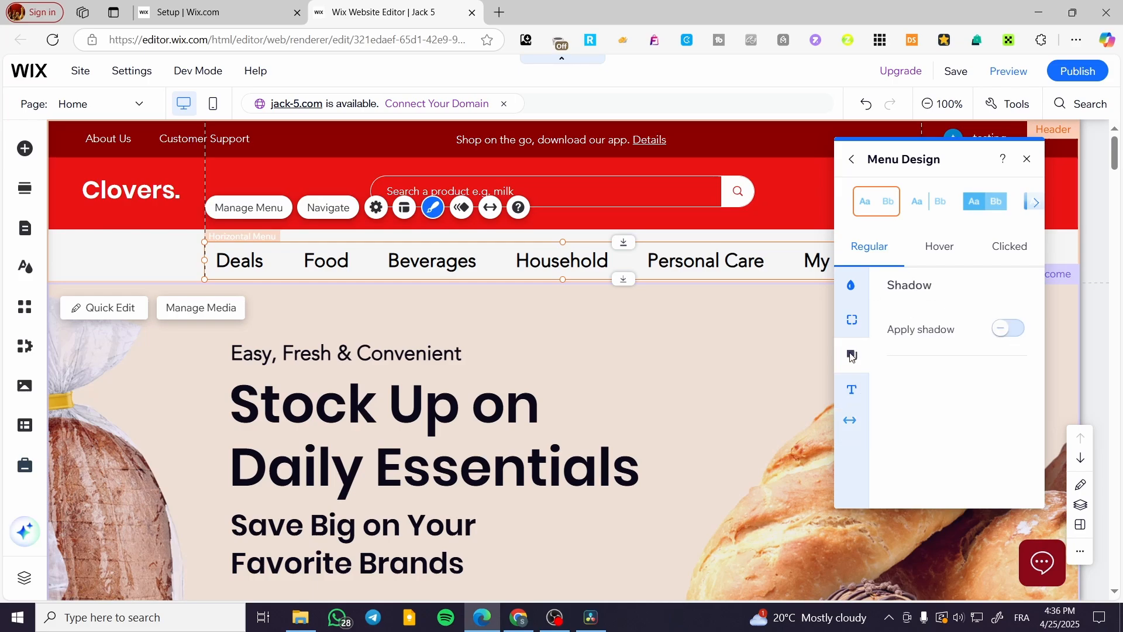
click(1008, 330)
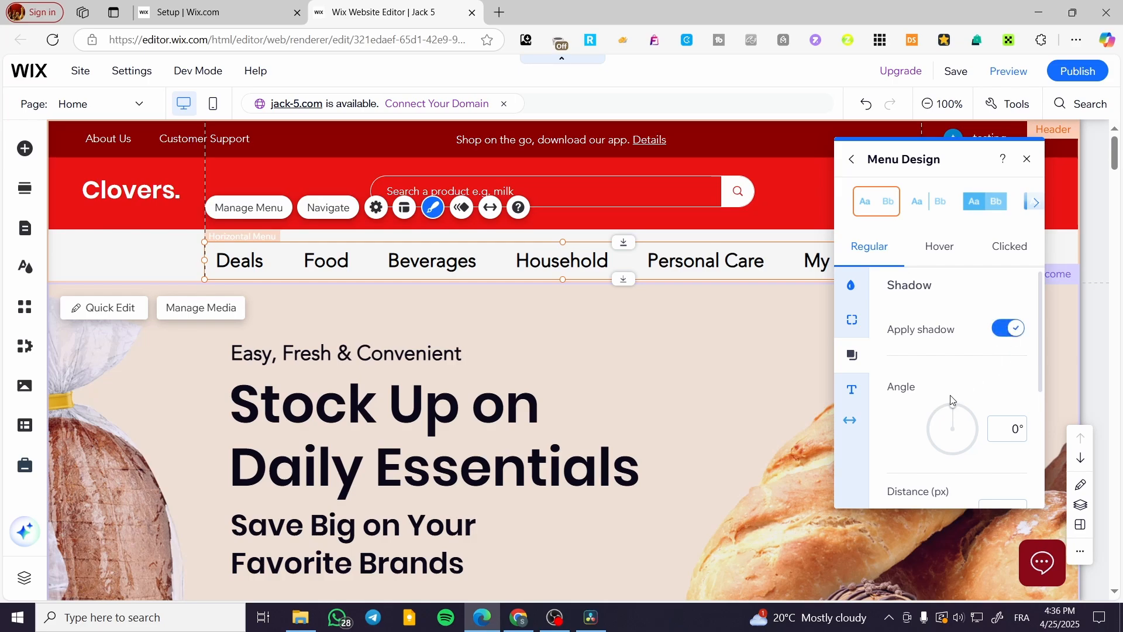
scroll(960, 412, down, 3)
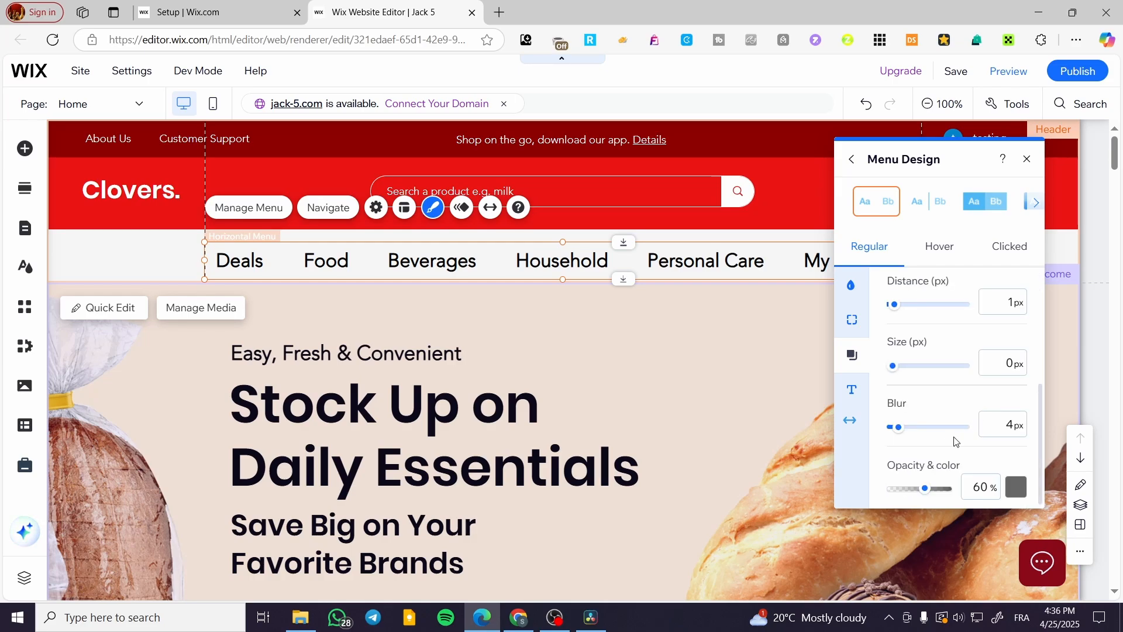
click(852, 353)
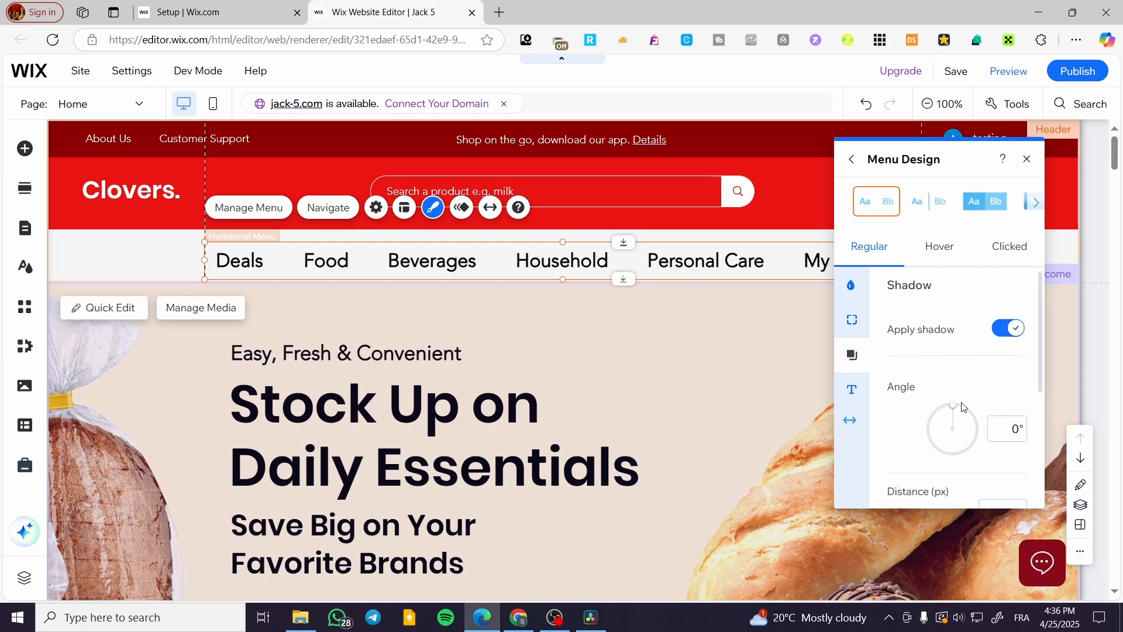
mouse_move(952, 411)
mouse_down()
mouse_move(963, 404)
mouse_move(980, 418)
mouse_move(939, 471)
mouse_move(894, 487)
mouse_move(970, 433)
mouse_move(942, 409)
mouse_move(968, 395)
mouse_up()
scroll(968, 396, down, 3)
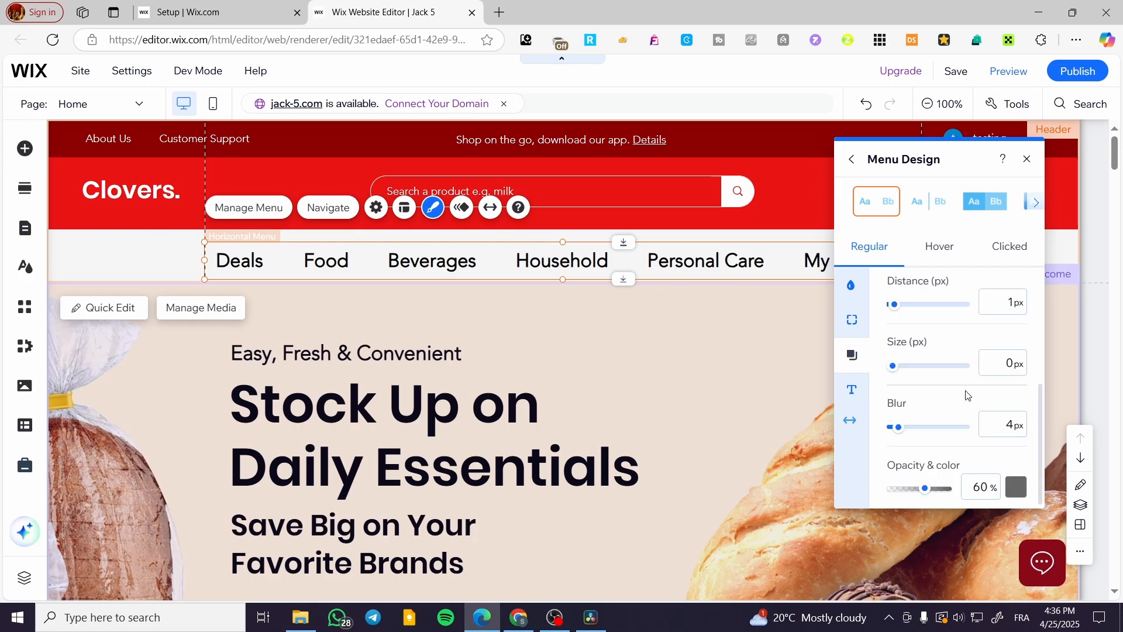
- View the submenu corner and submenu background fill settings and close the menu design options
click(851, 320)
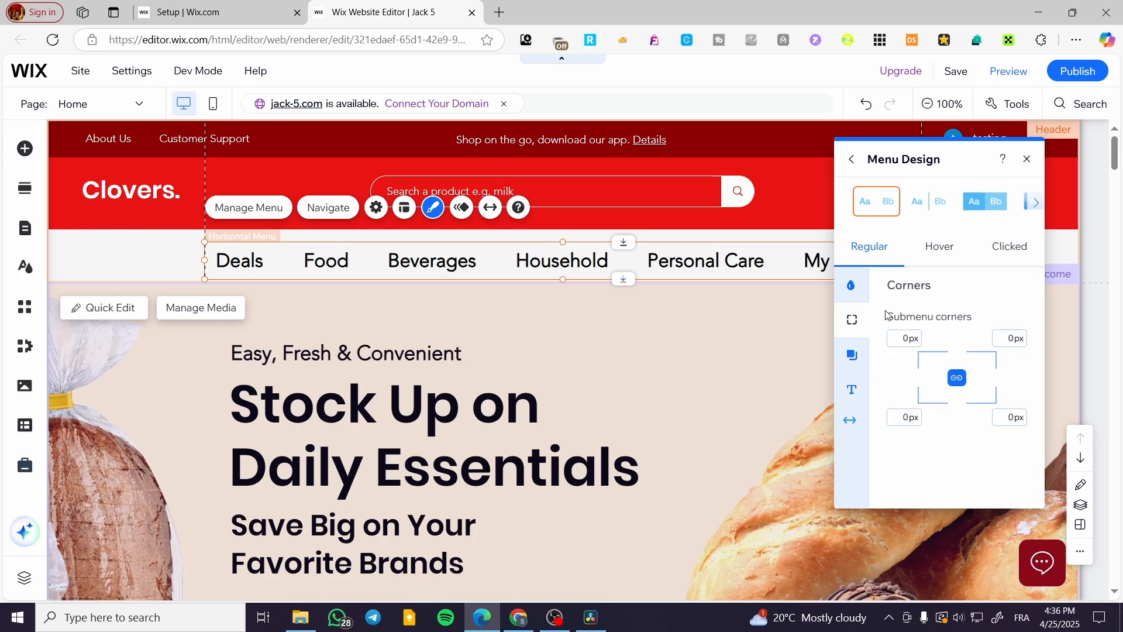
click(851, 287)
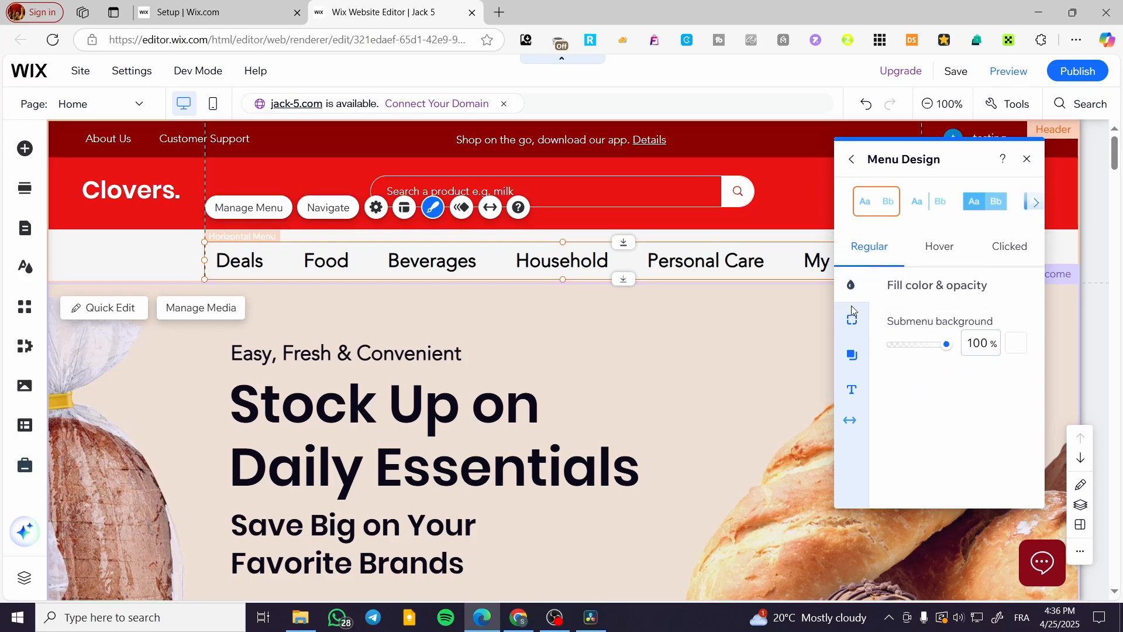
click(1027, 159)
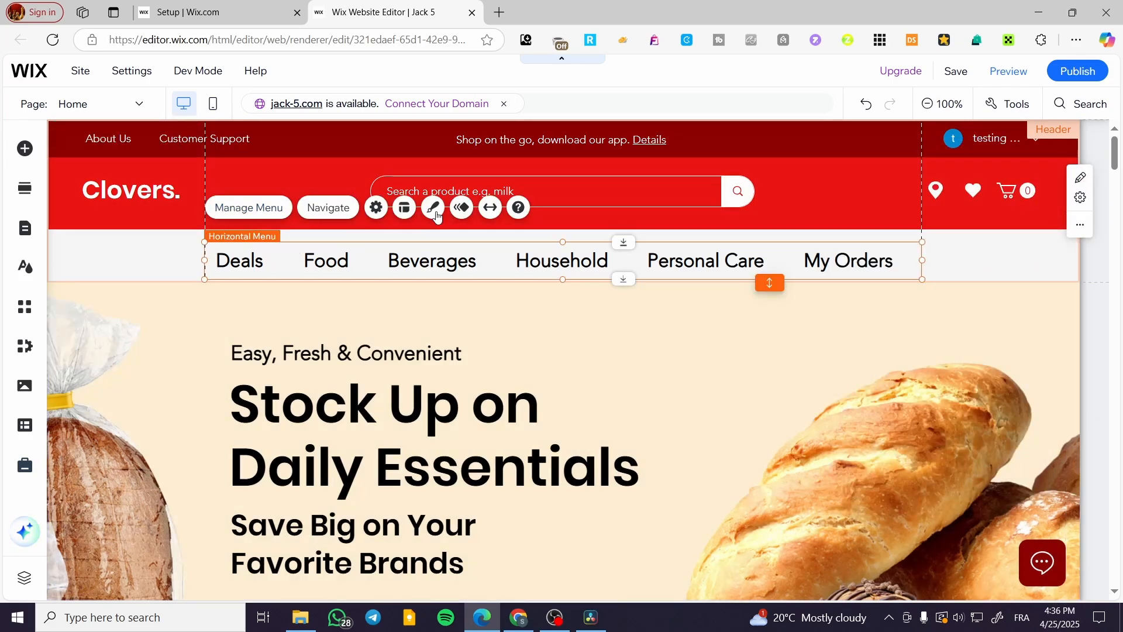
- Convert the header's horizontal menu to an advanced menu and close its list of menu items
click(377, 208)
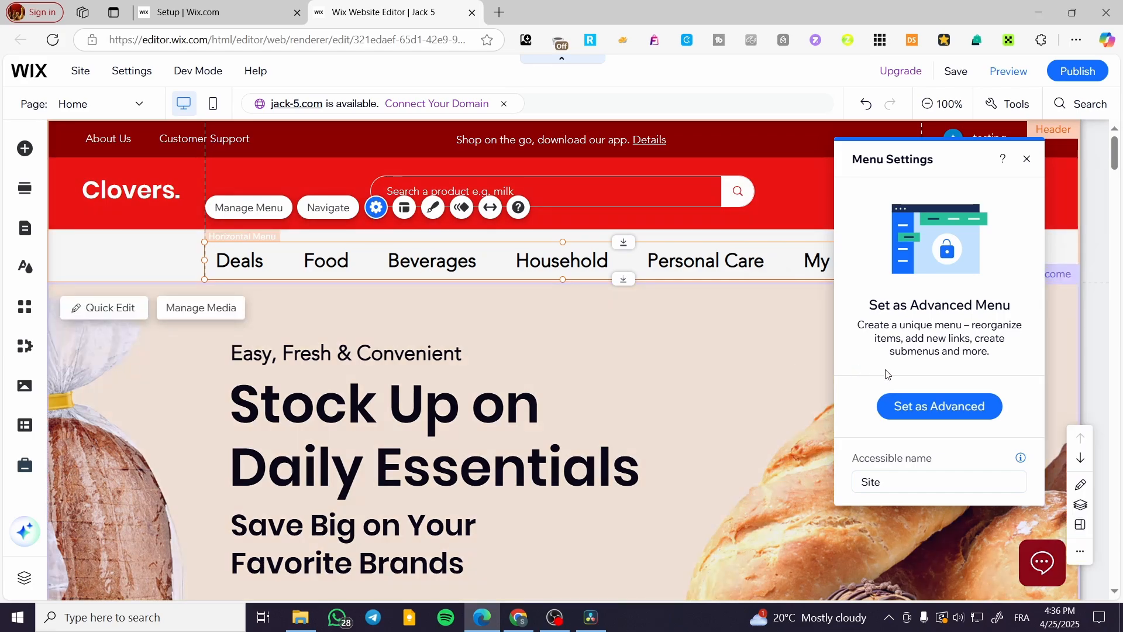
click(941, 410)
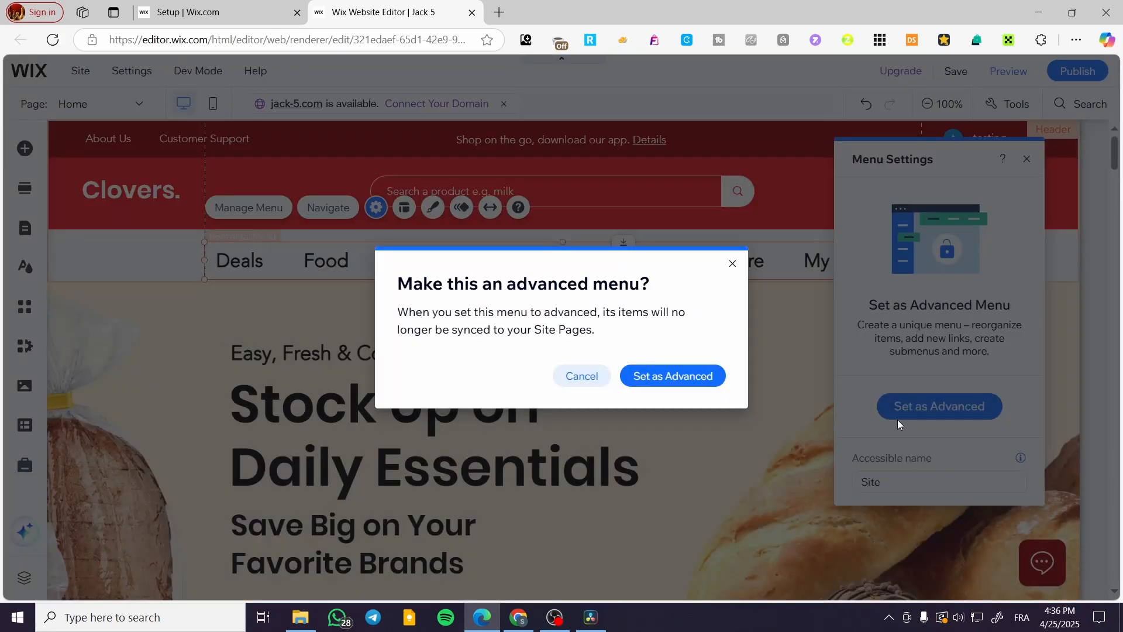
click(680, 385)
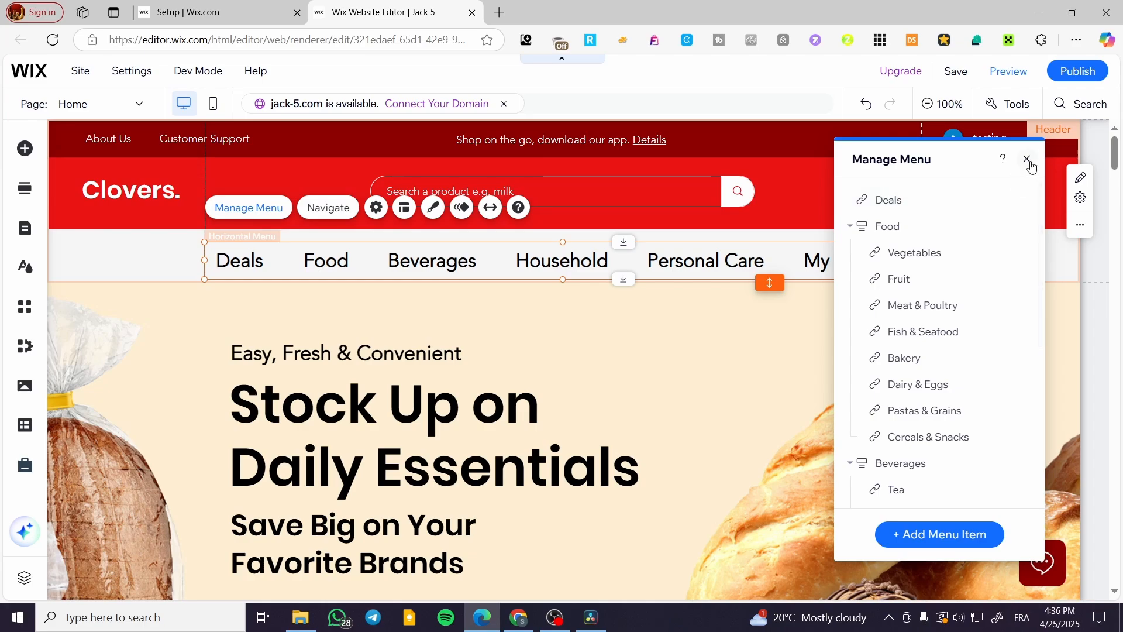
click(1028, 162)
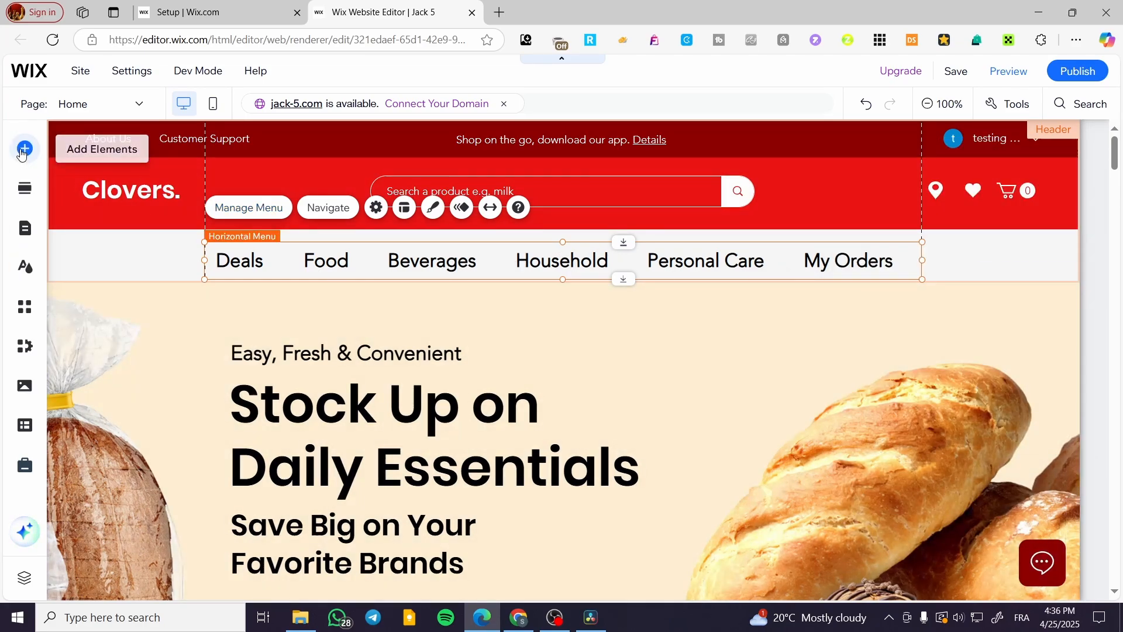
- Add the multicolored gradient horizontal menu from the Menu & Anchor elements and place it just below the header, above the welcome text
click(22, 152)
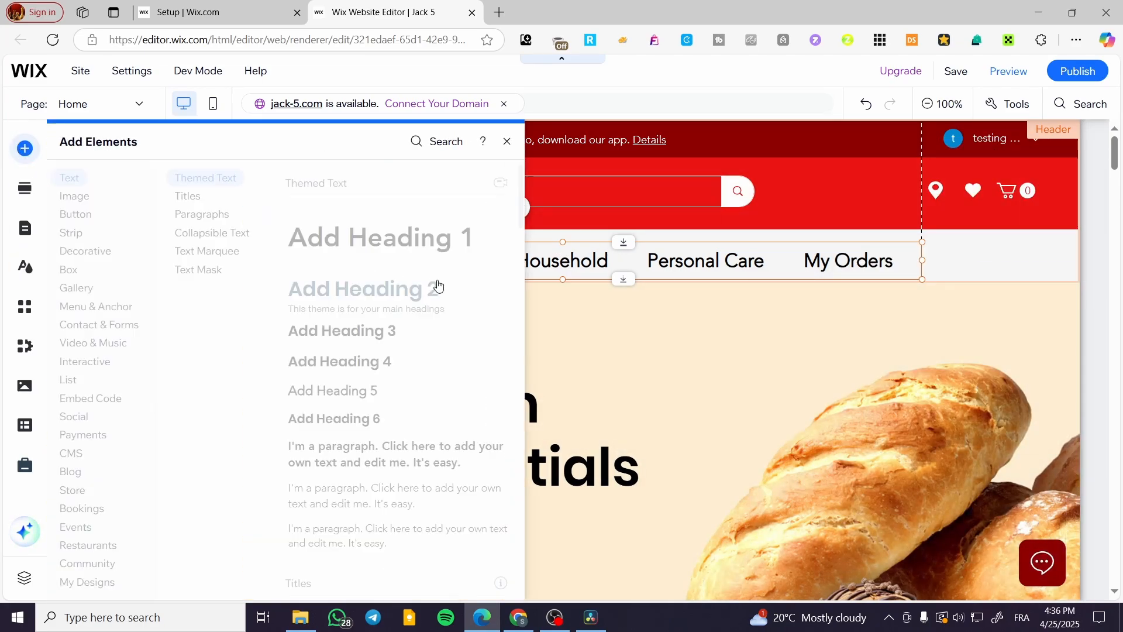
click(101, 306)
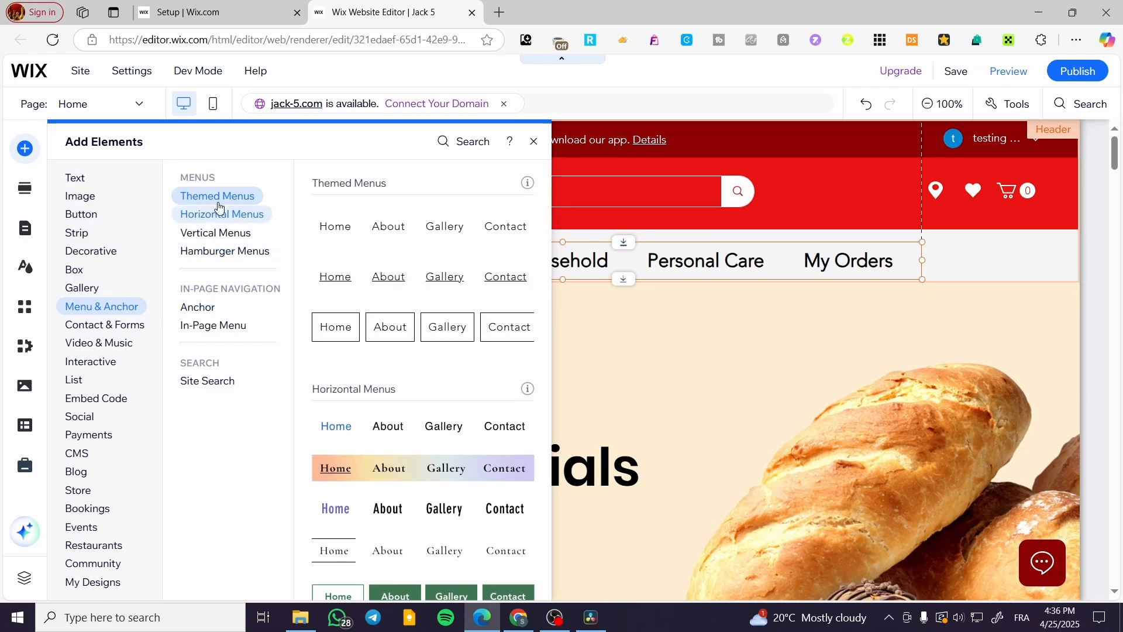
click(188, 216)
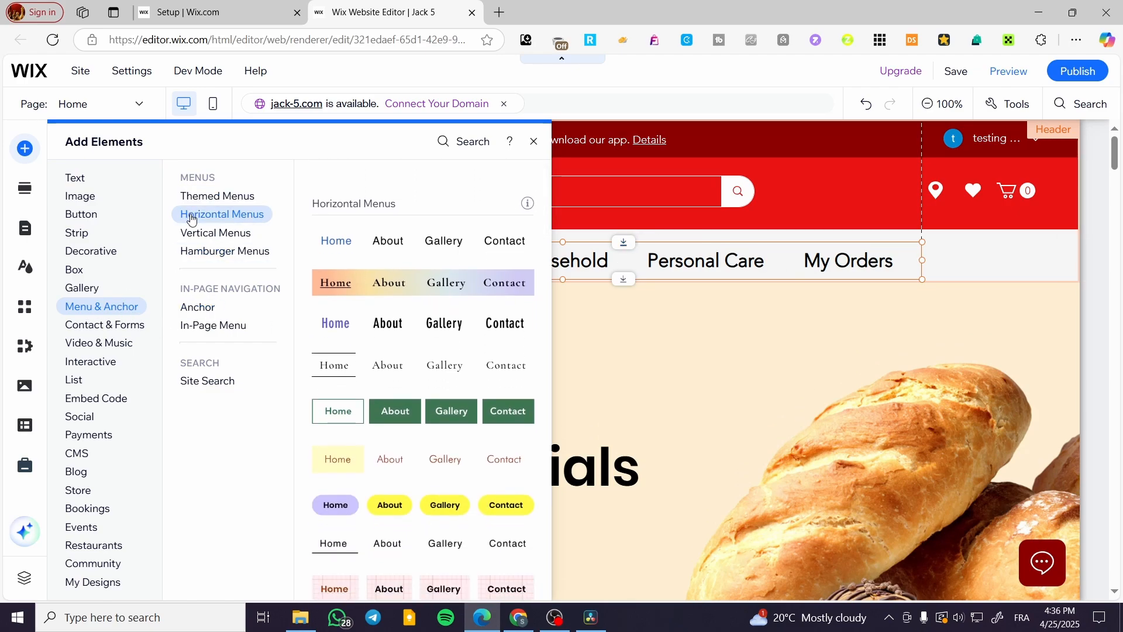
click(192, 232)
click(215, 197)
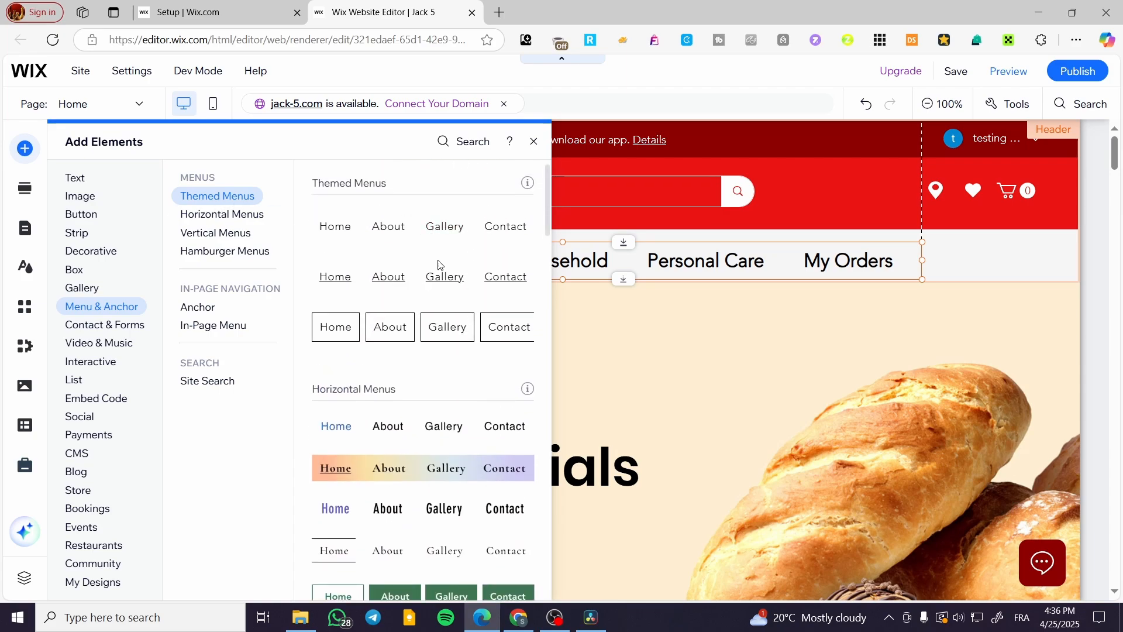
scroll(418, 410, down, 3)
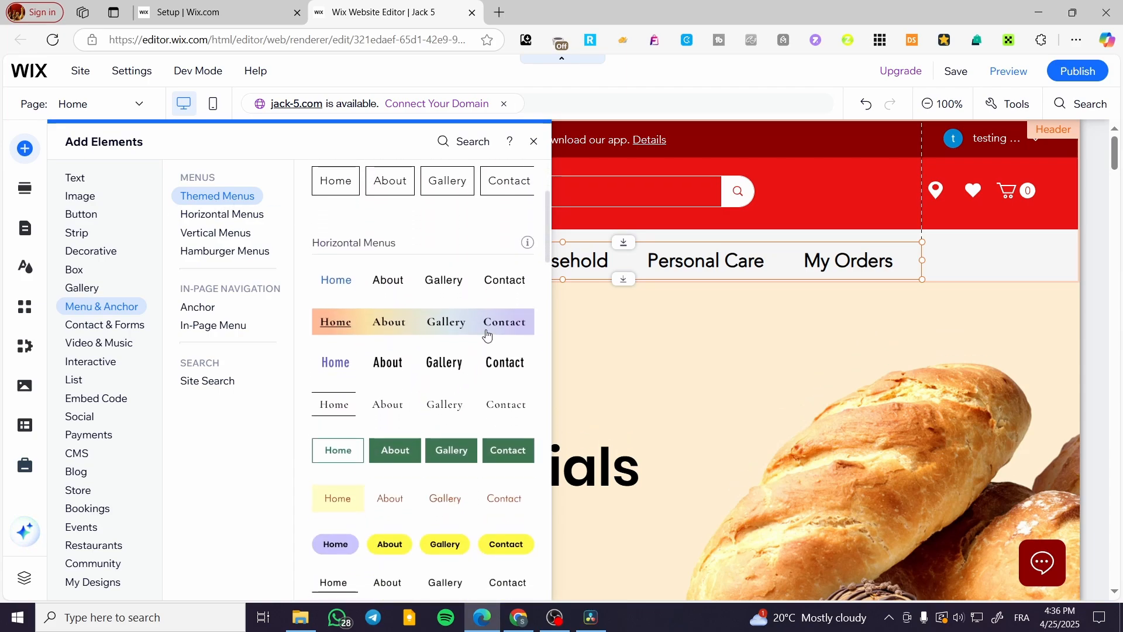
drag(454, 324, 682, 319)
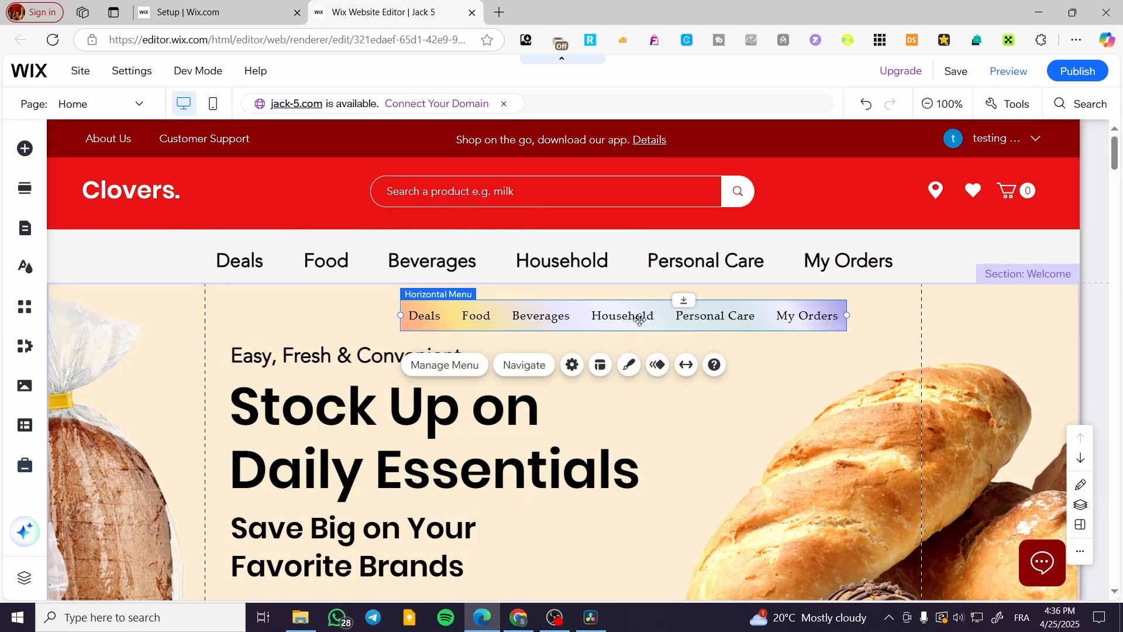
drag(536, 309, 504, 305)
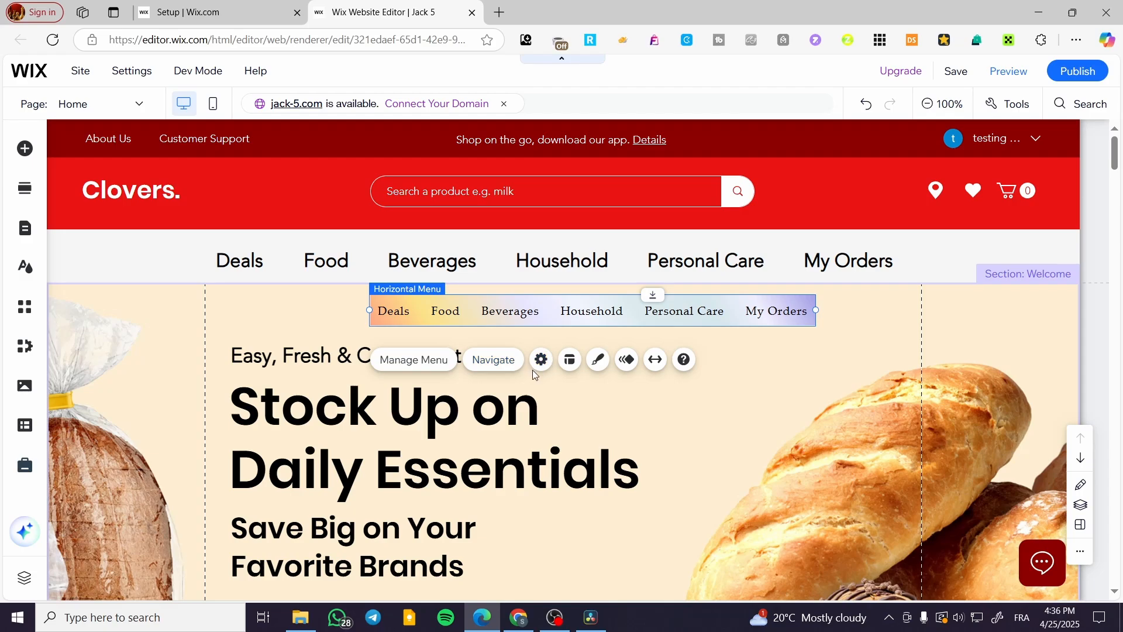
- Compare the layout settings of the new gradient menu with those of the header's horizontal menu
click(577, 363)
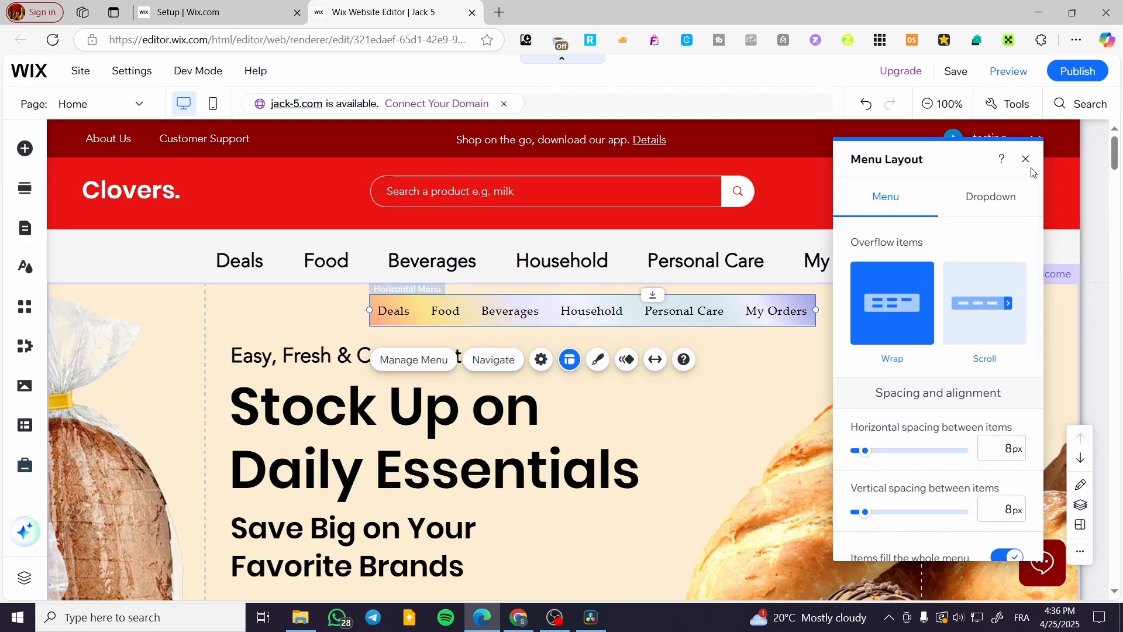
click(1026, 159)
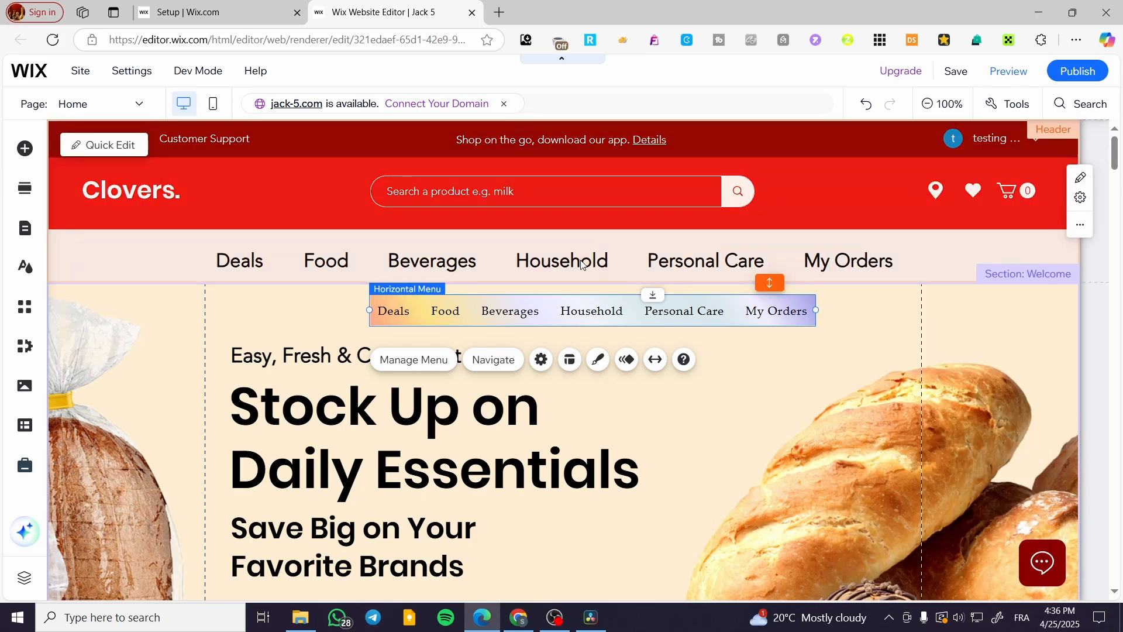
click(581, 264)
click(581, 264)
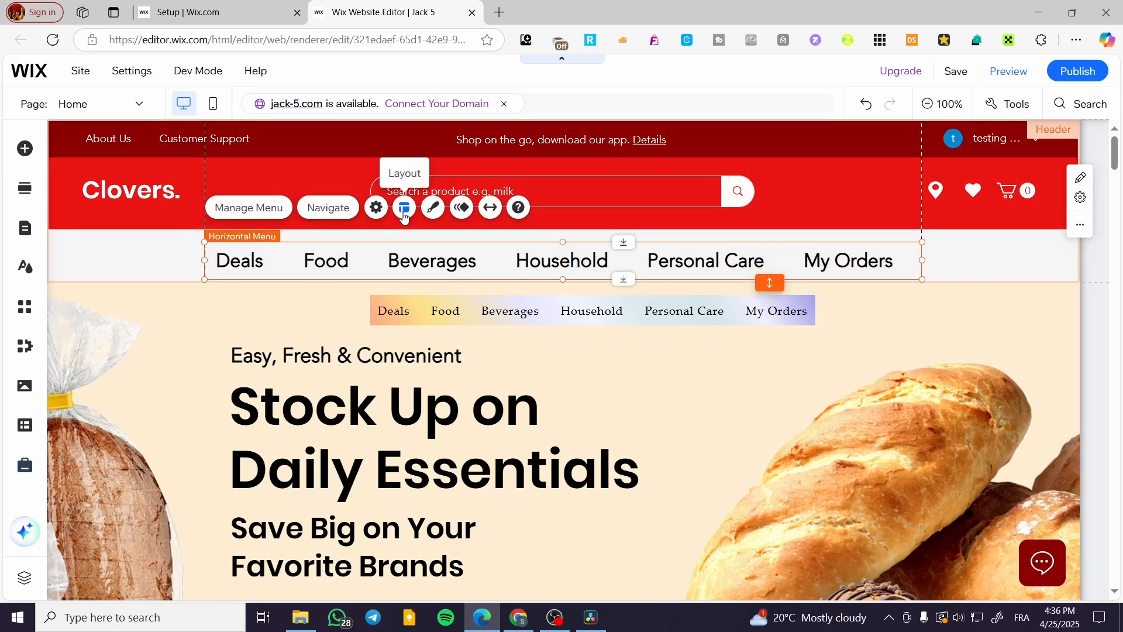
click(403, 207)
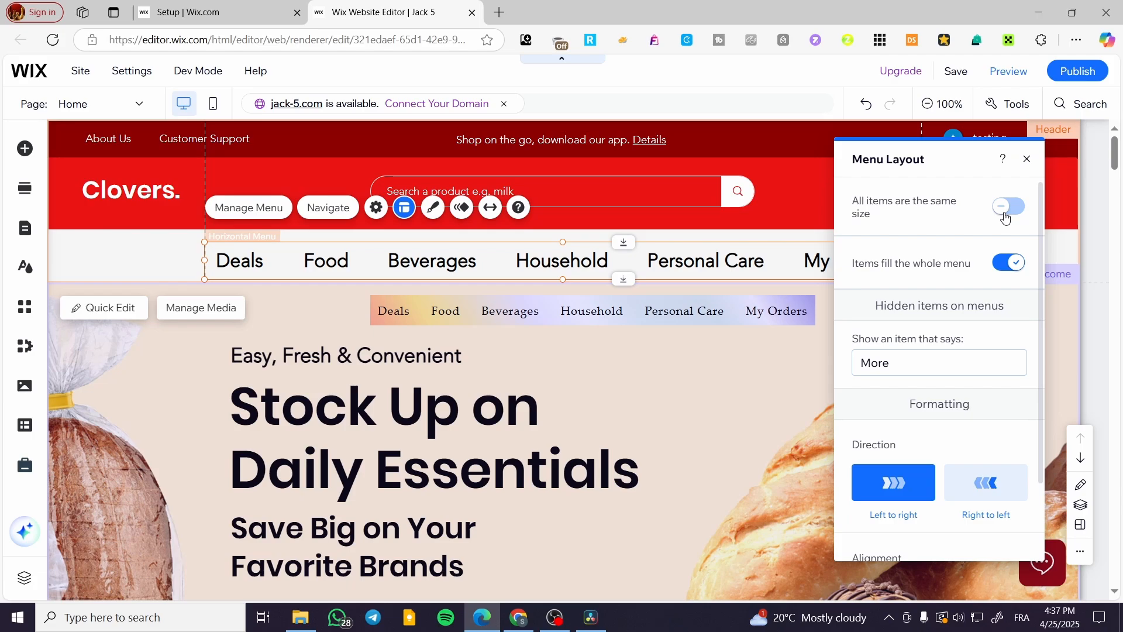
click(1005, 219)
scroll(975, 286, down, 2)
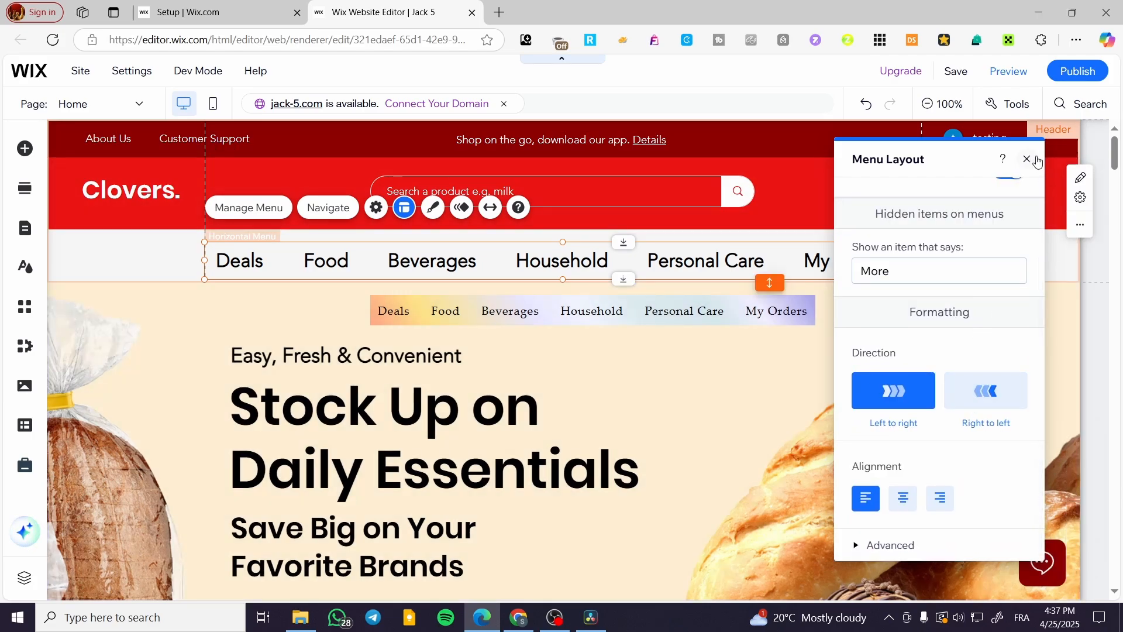
click(1028, 160)
- Try Scroll for the gradient menu's overflow items, return to Wrap, and examine its spacing, text alignment, item direction and padding settings
click(582, 320)
click(581, 318)
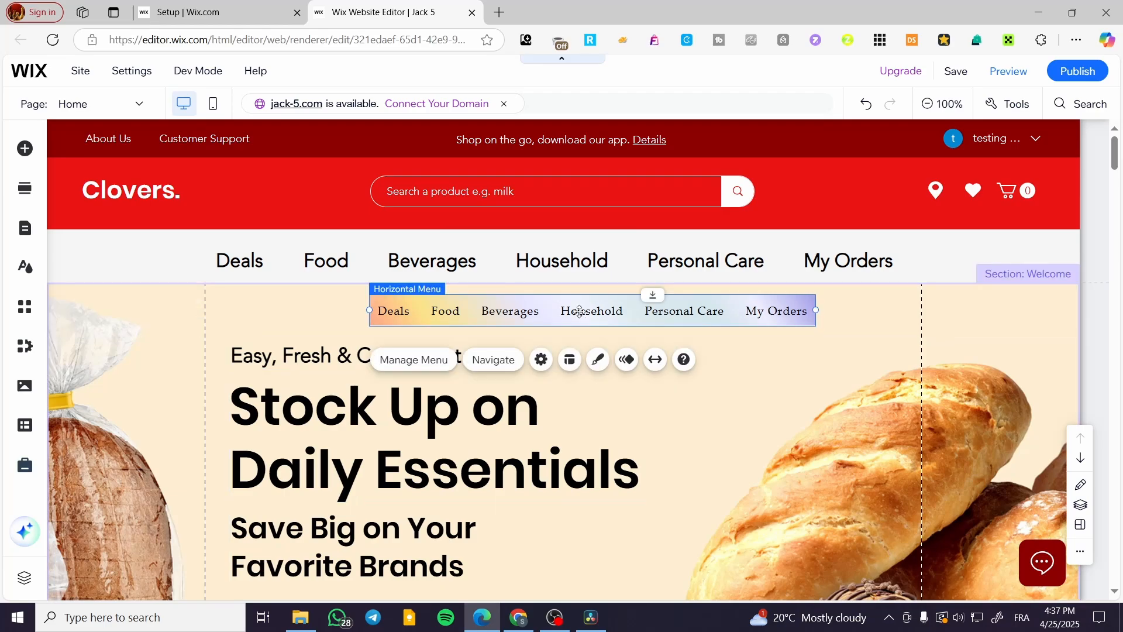
click(568, 363)
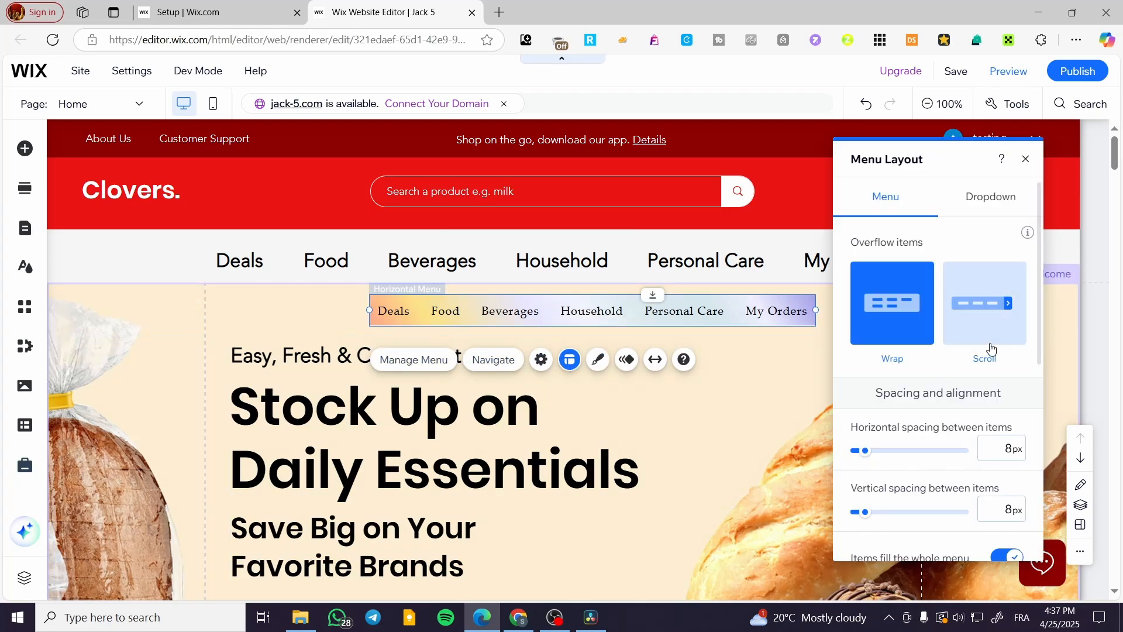
click(995, 337)
click(906, 328)
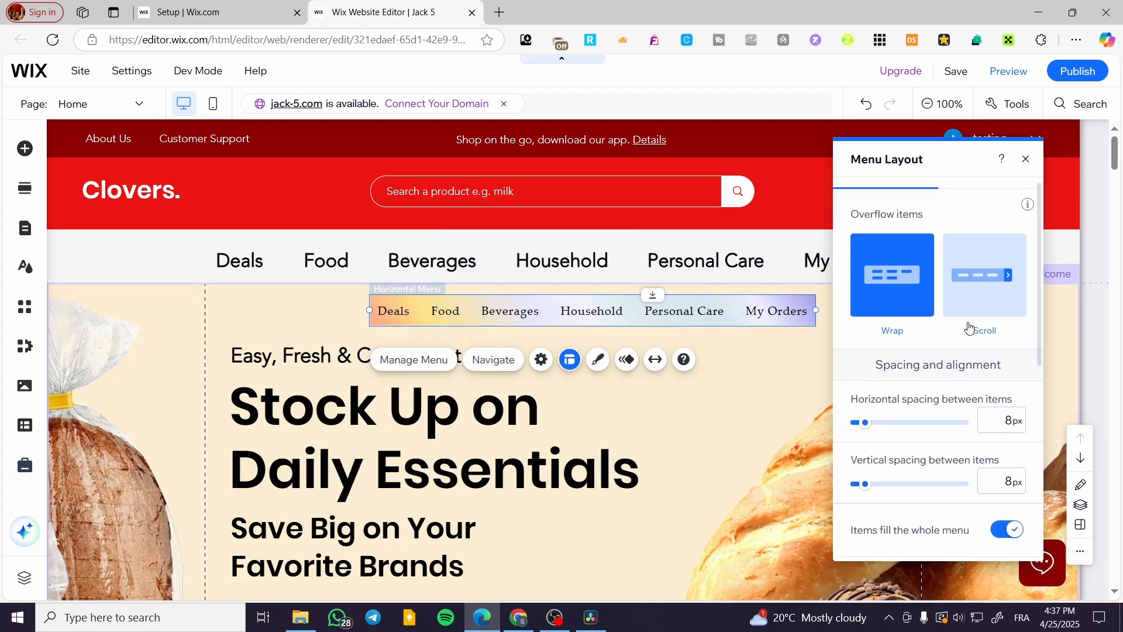
scroll(960, 333, down, 3)
scroll(936, 357, down, 2)
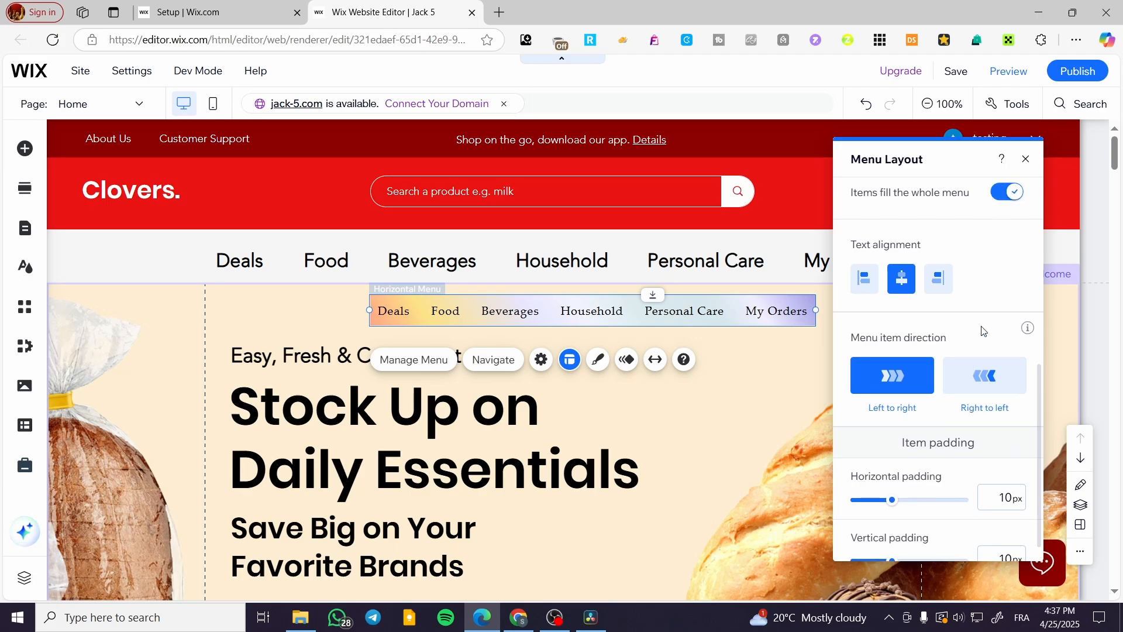
click(1026, 158)
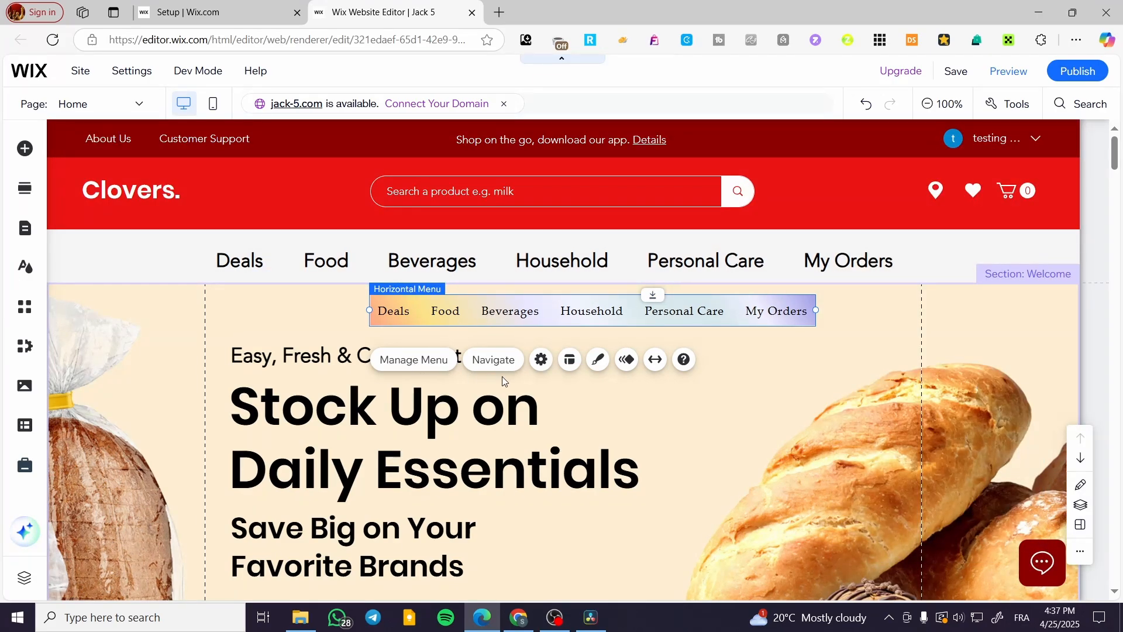
- Set the gradient fill of the new menu's container to 100% opacity and look over its border settings
click(597, 359)
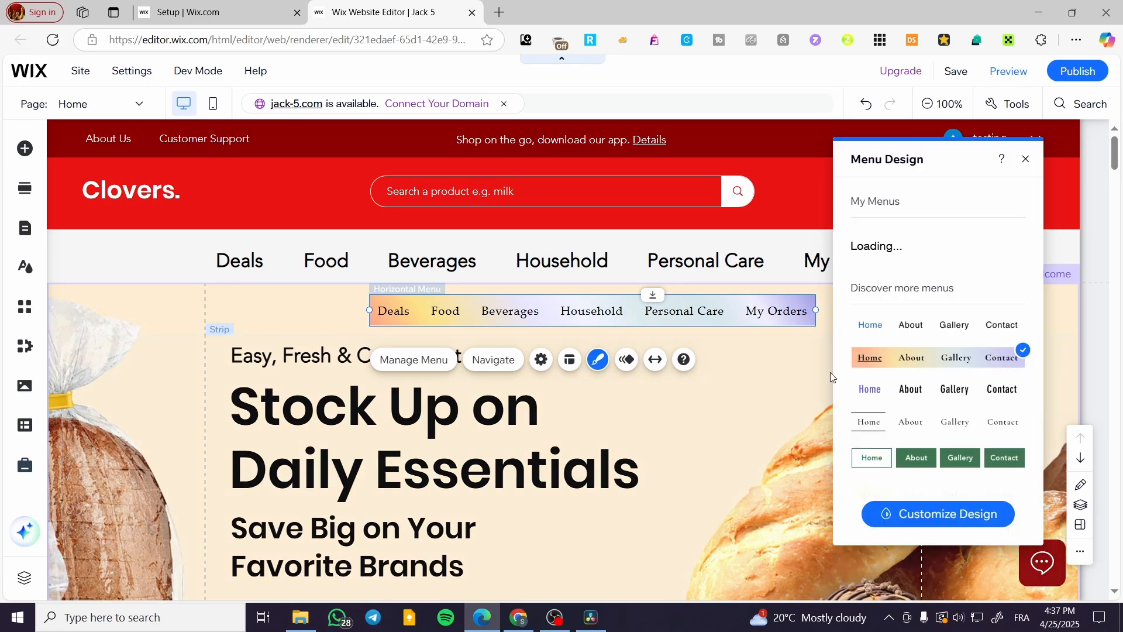
click(977, 514)
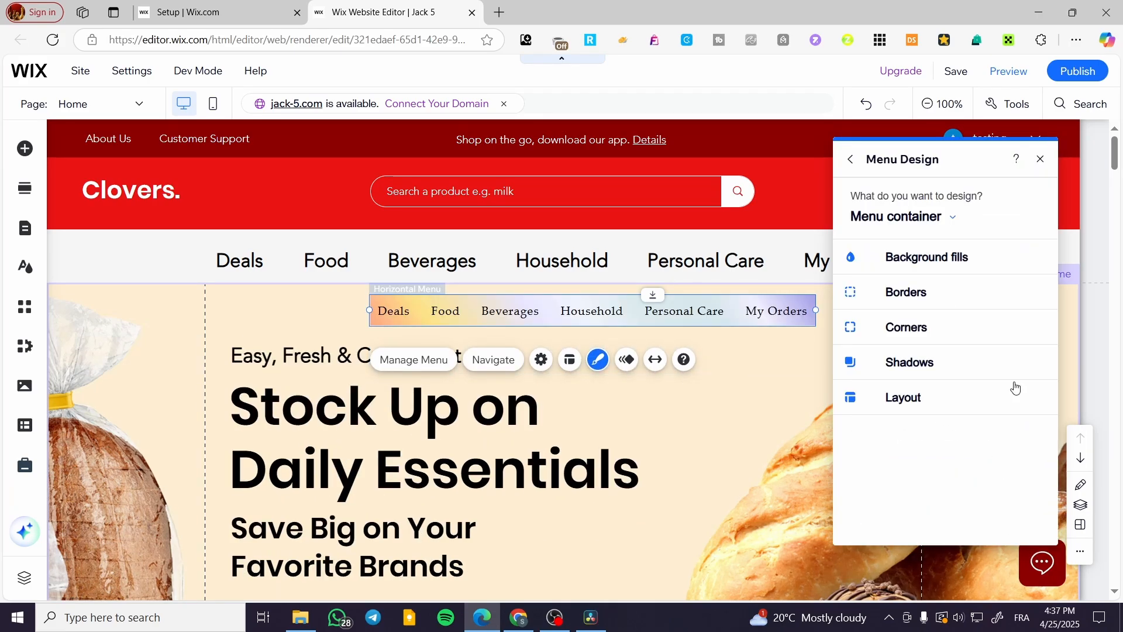
click(994, 257)
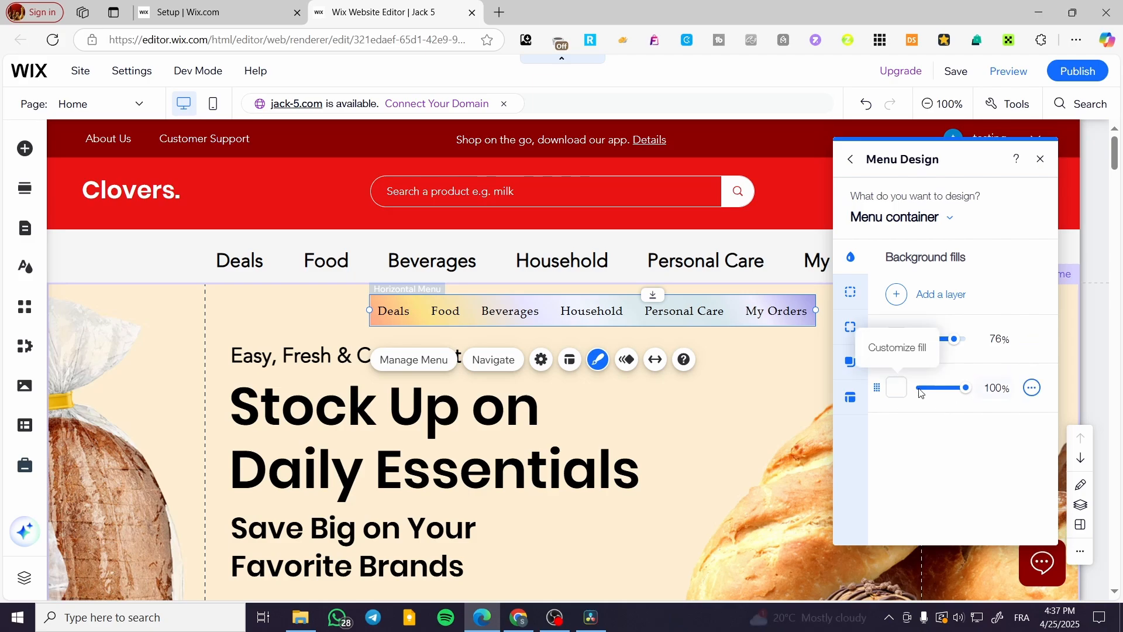
drag(957, 347, 986, 345)
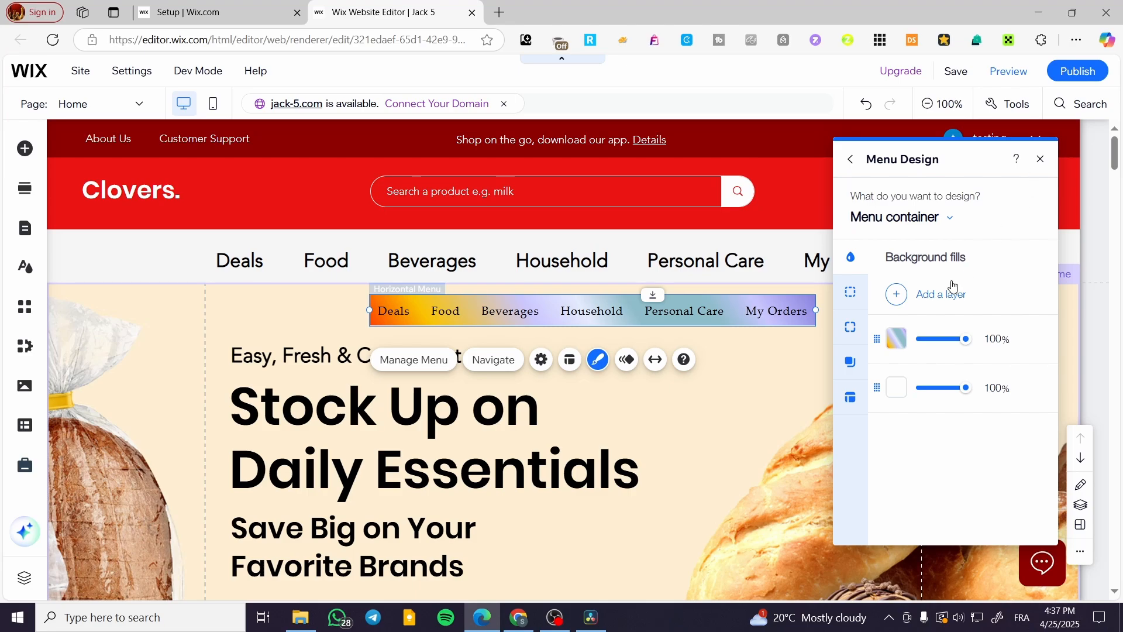
click(850, 292)
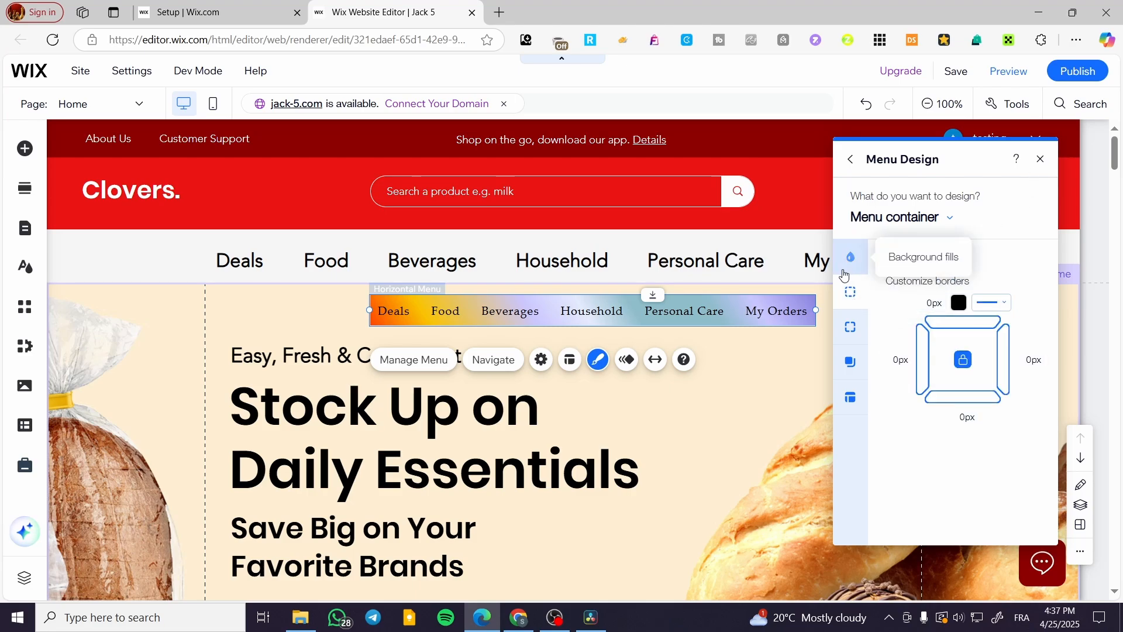
click(1040, 159)
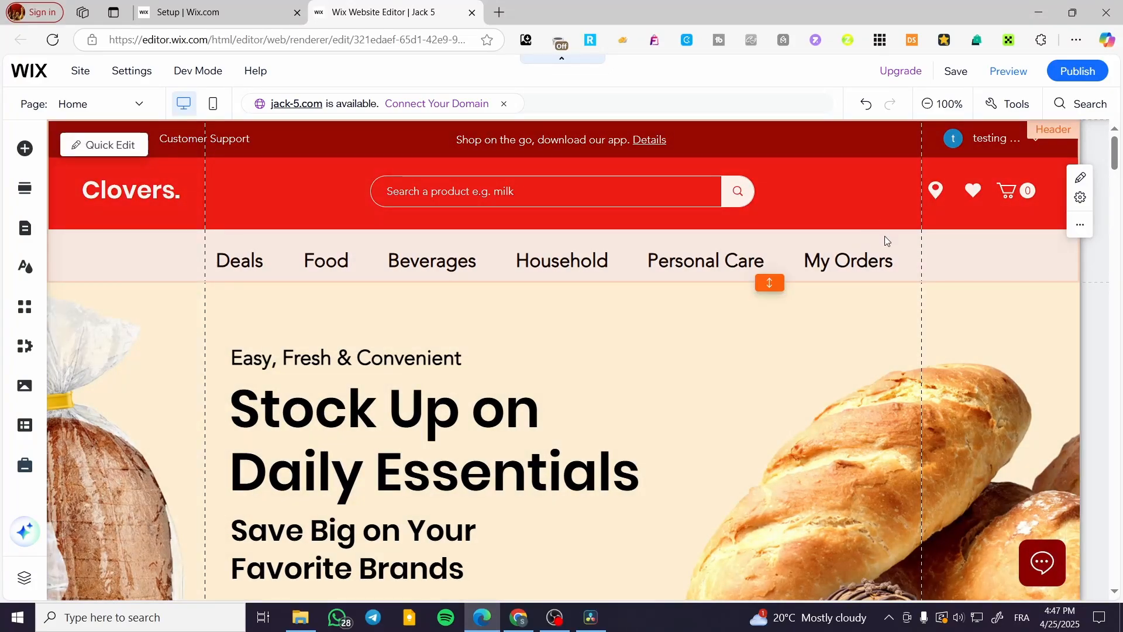
- Examine how the header is built by selecting the header, its main red strip, individual columns and the Clovers text
click(837, 216)
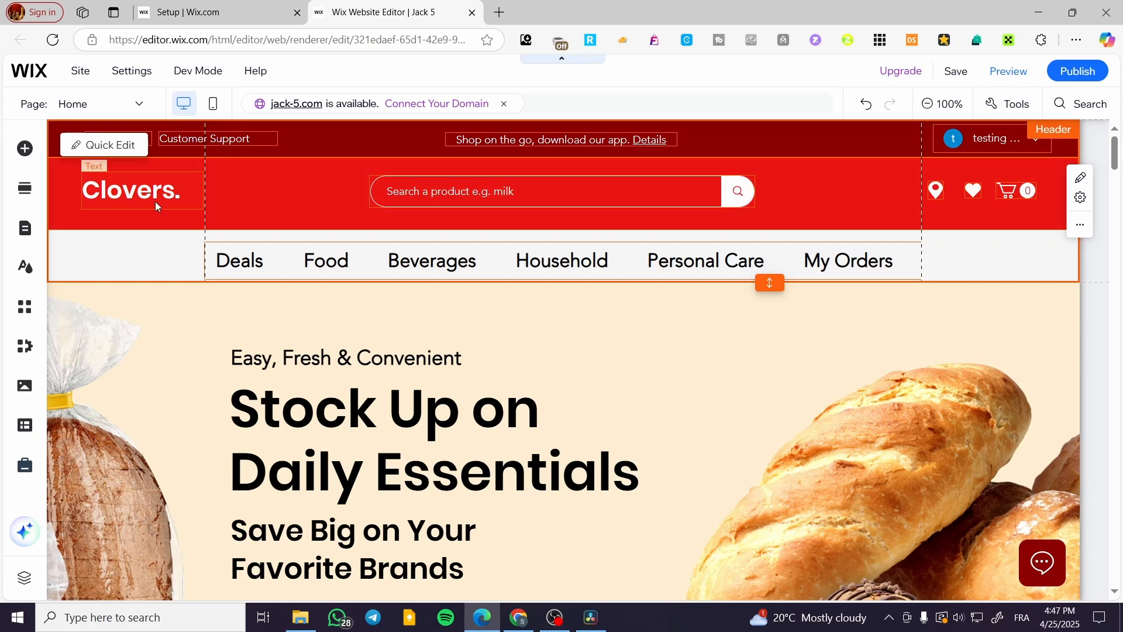
click(257, 192)
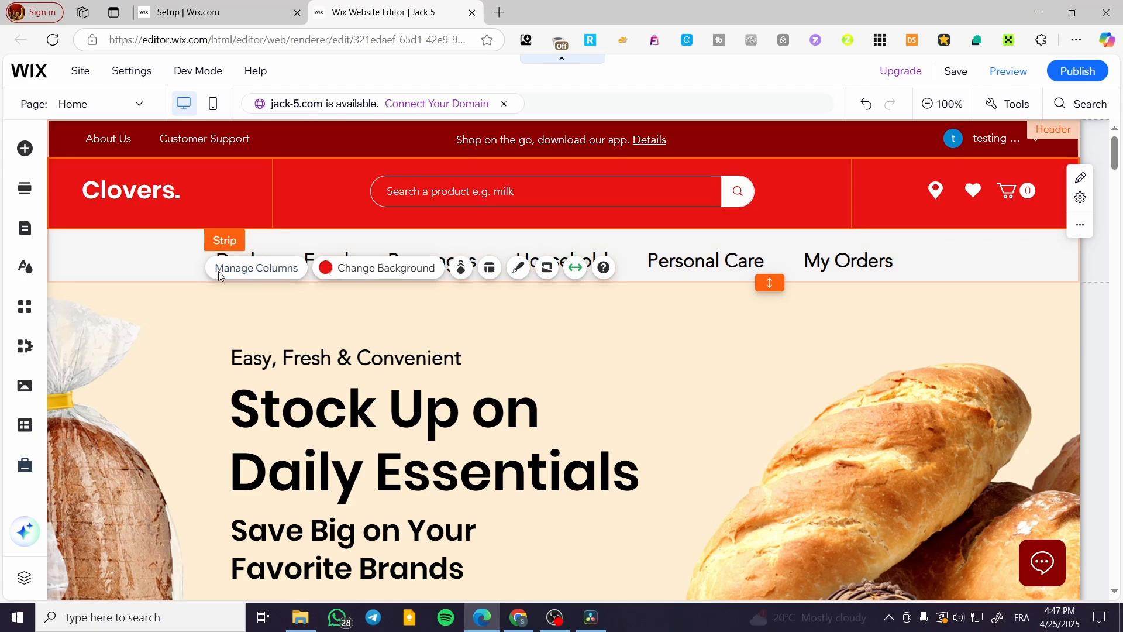
click(178, 262)
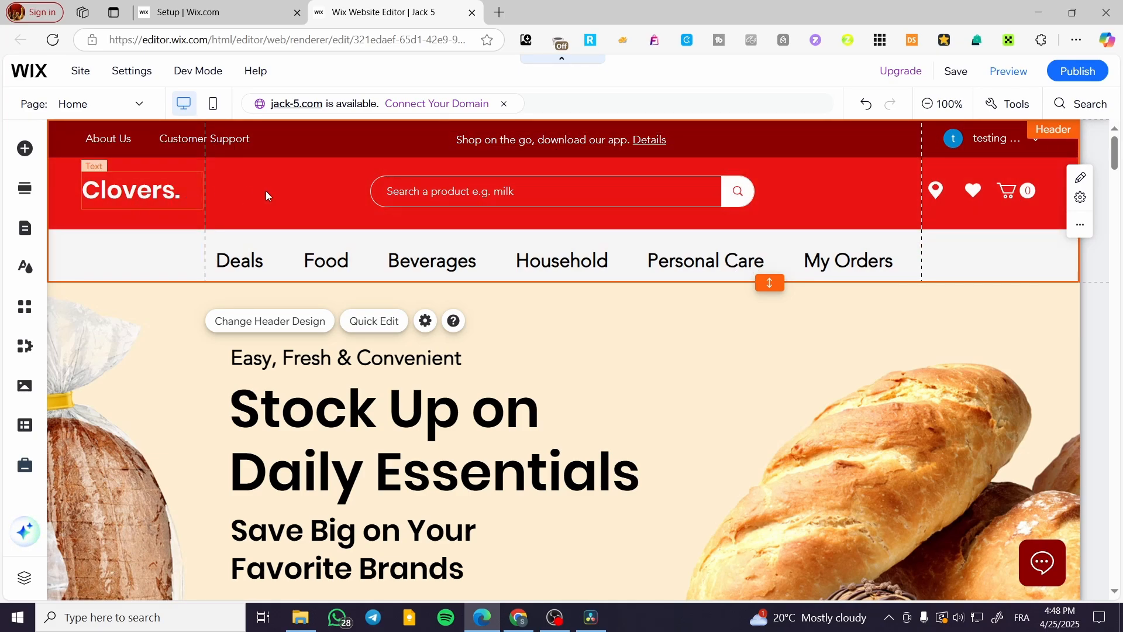
click(177, 212)
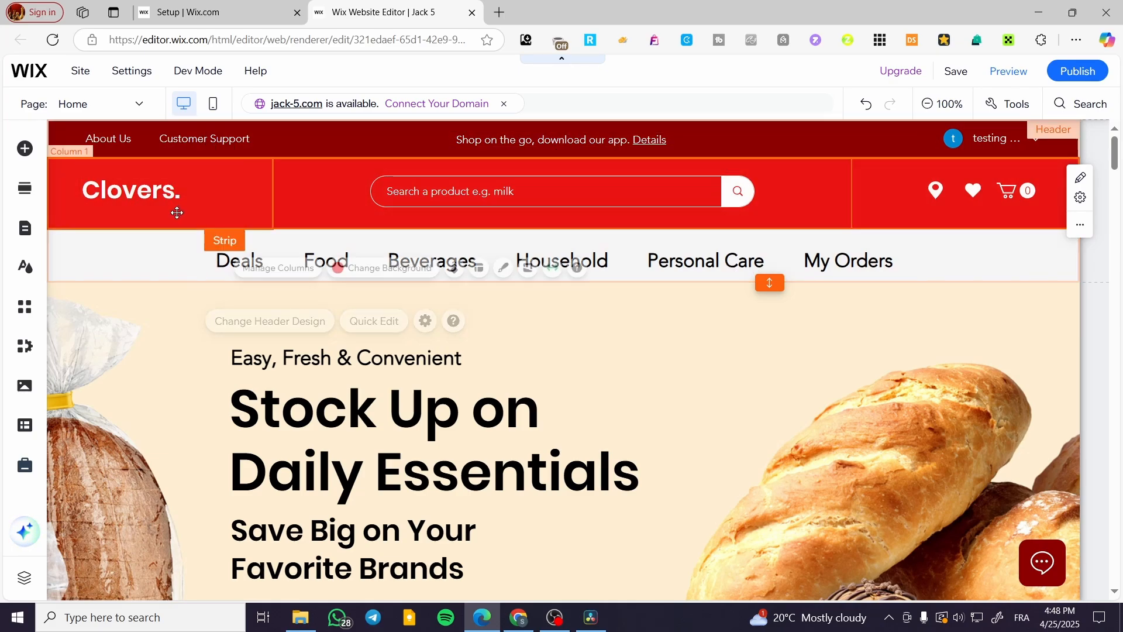
click(328, 202)
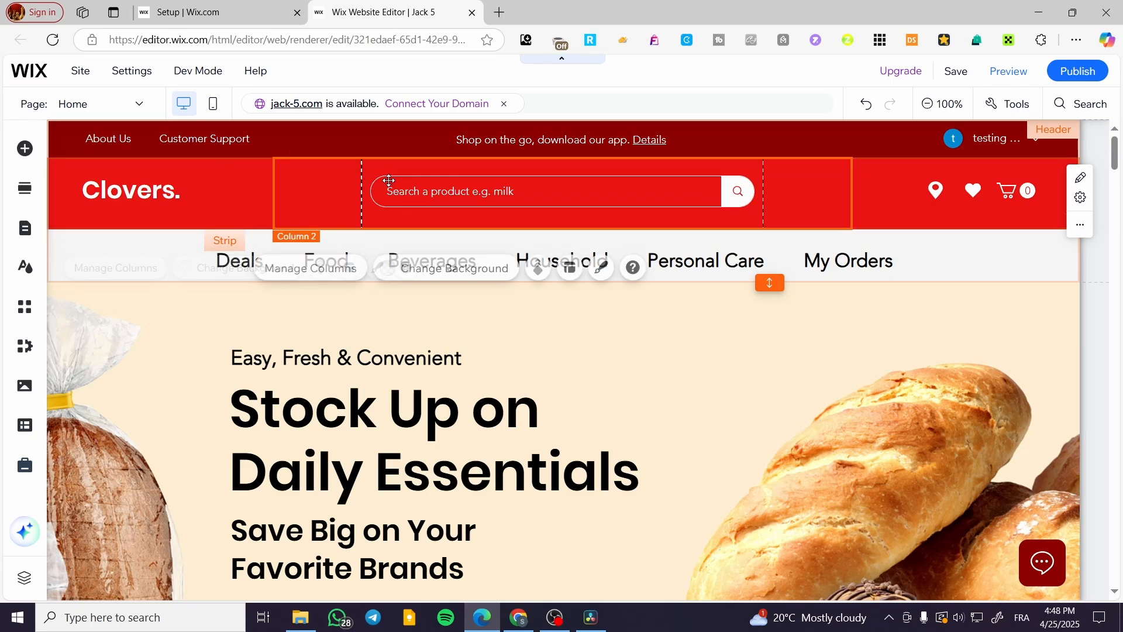
click(267, 201)
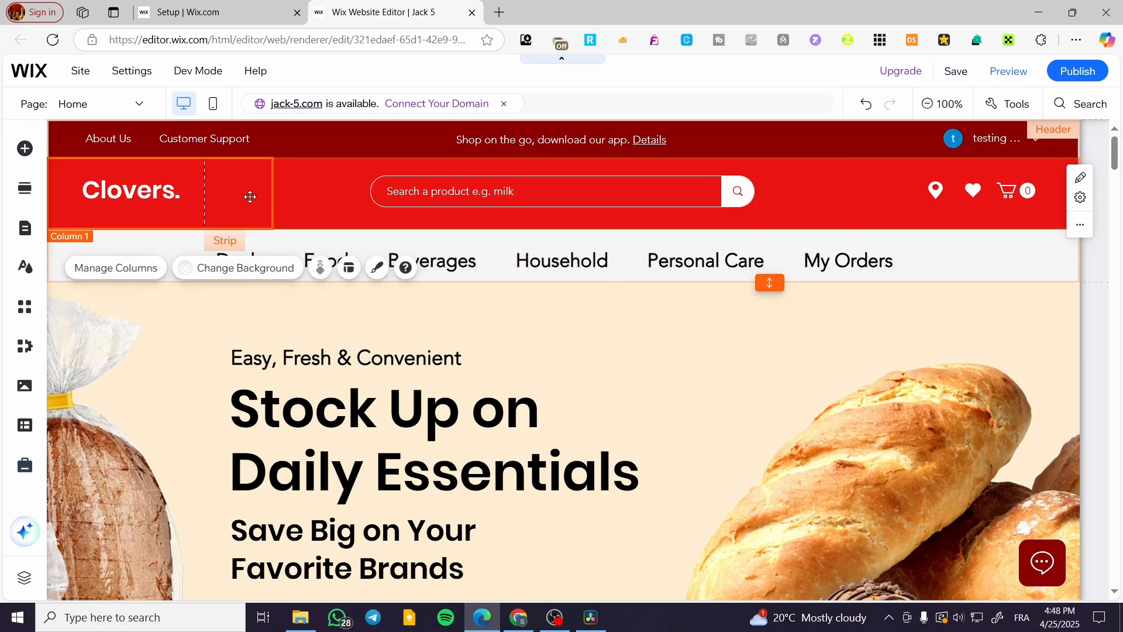
click(303, 202)
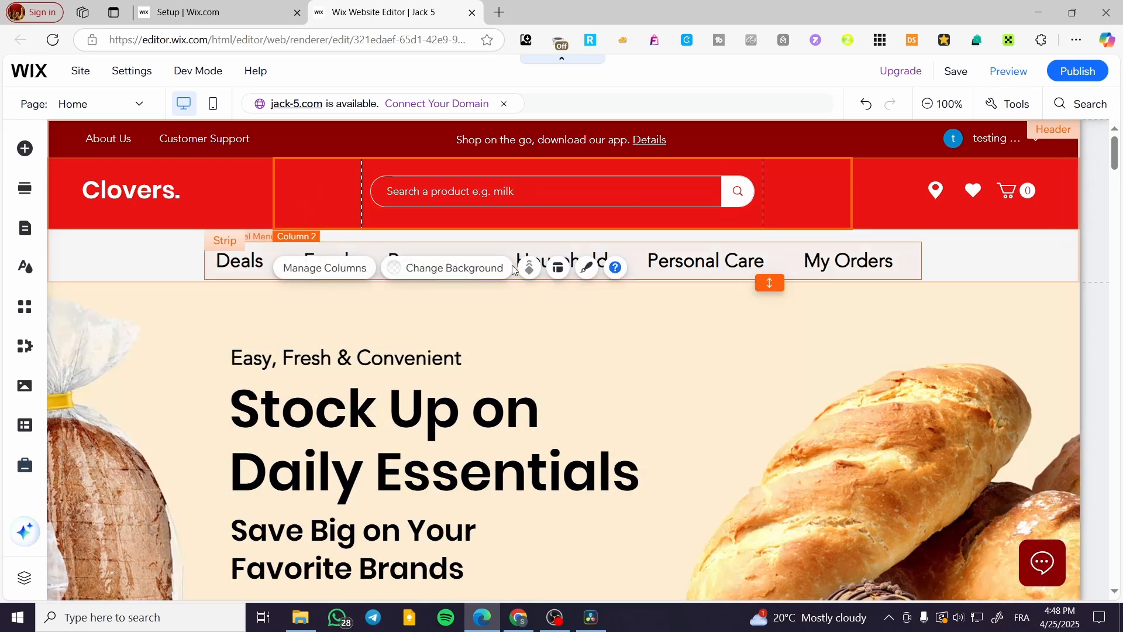
click(247, 207)
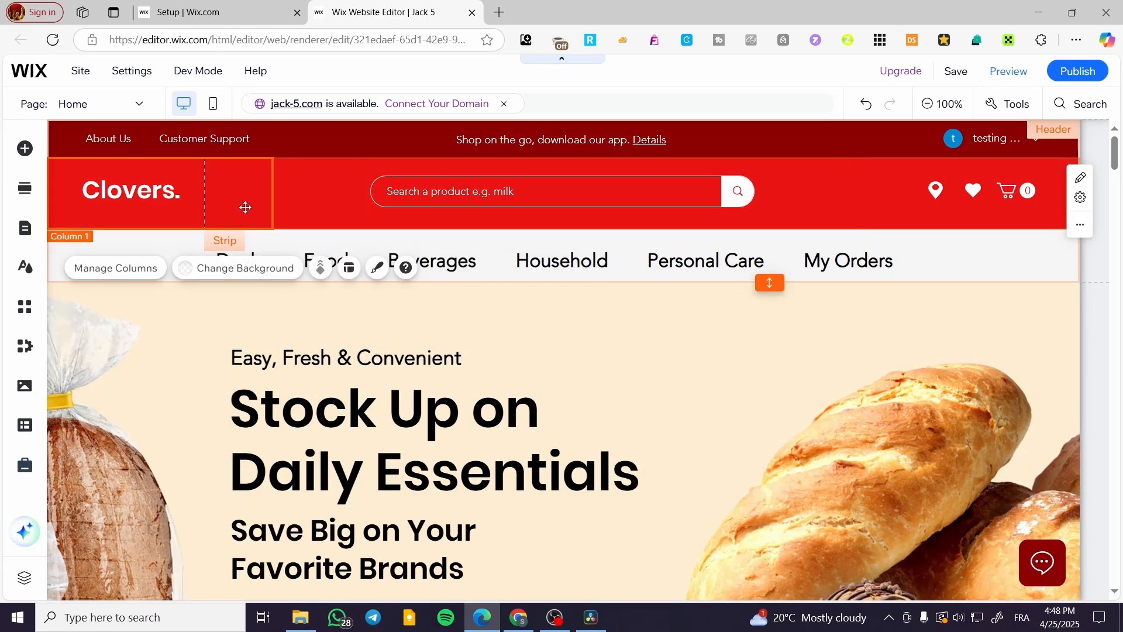
click(355, 201)
click(166, 242)
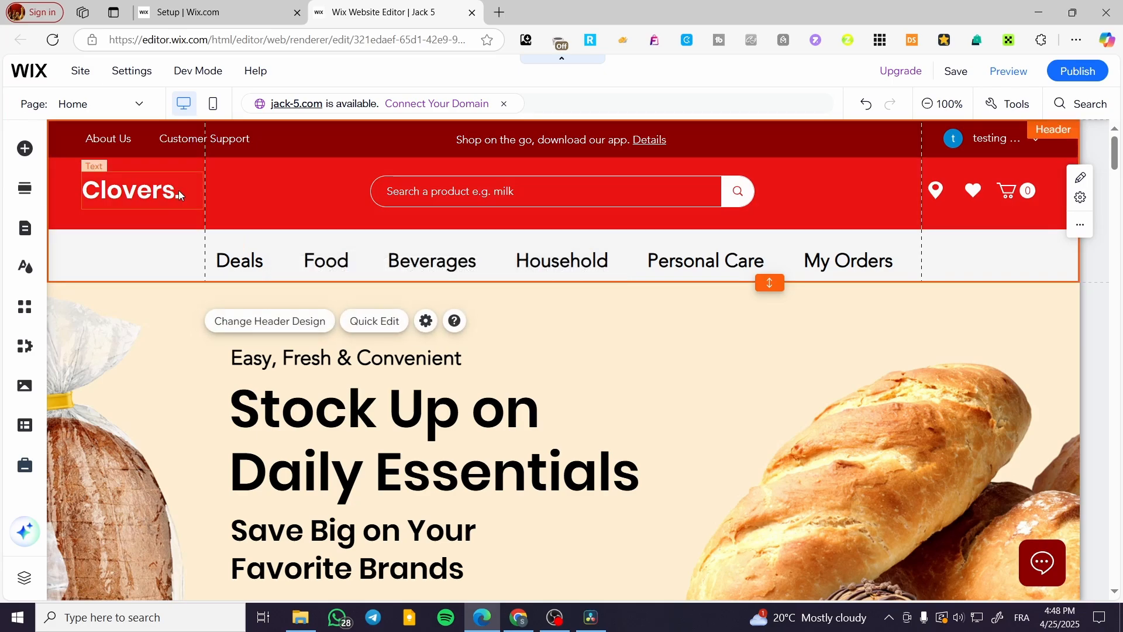
click(175, 192)
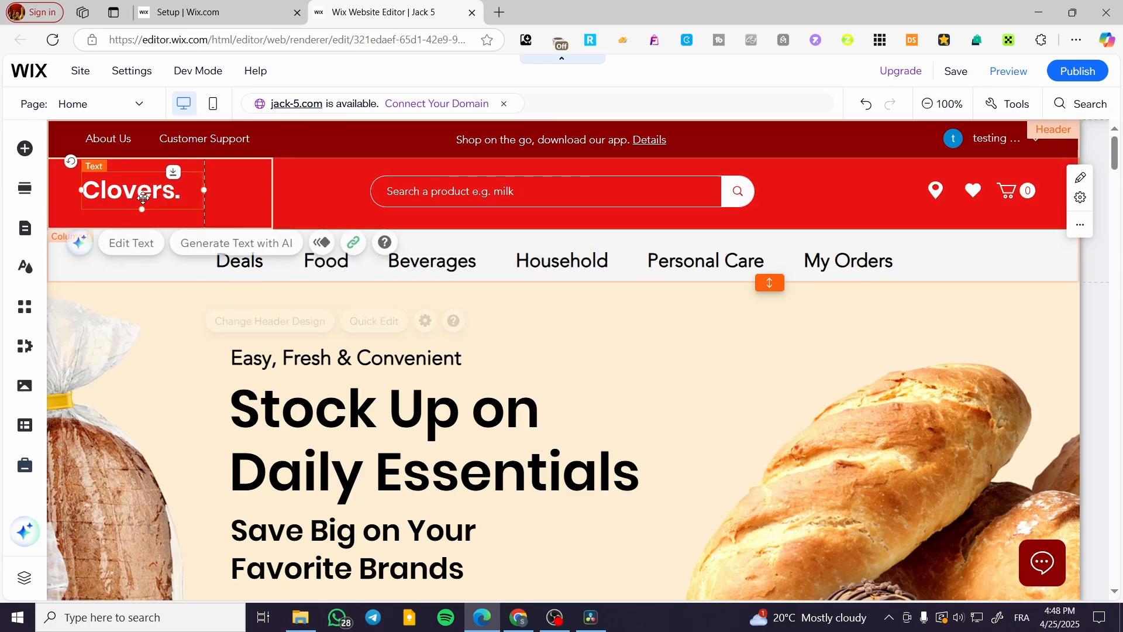
- Set the background color of the header column containing the search bar to the theme red #EB1414
click(317, 182)
click(430, 268)
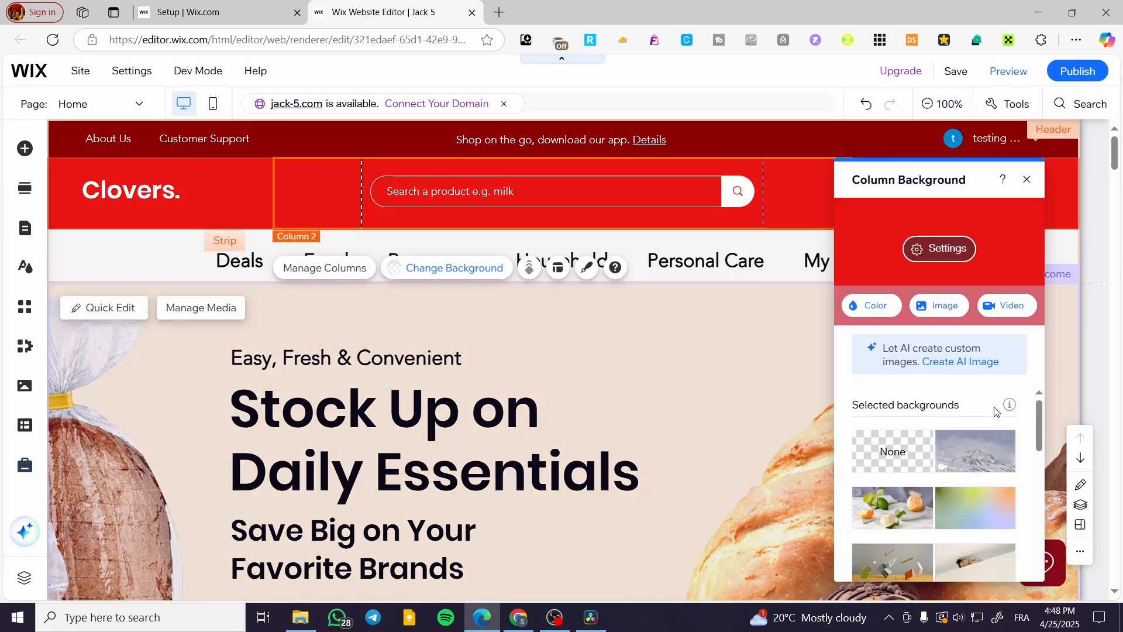
click(867, 305)
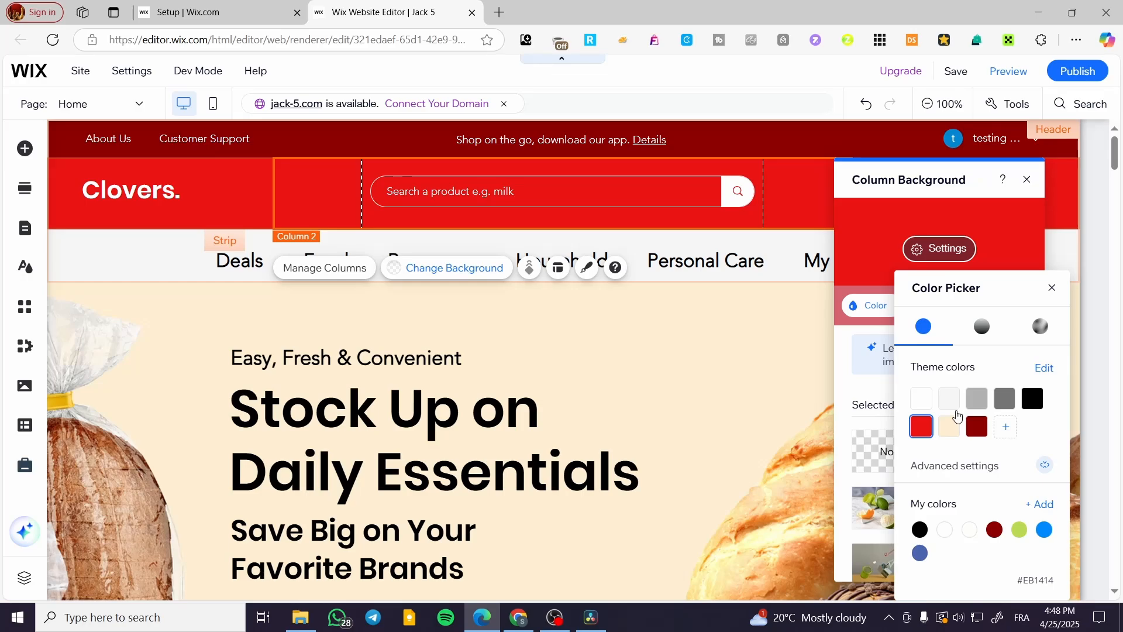
click(923, 400)
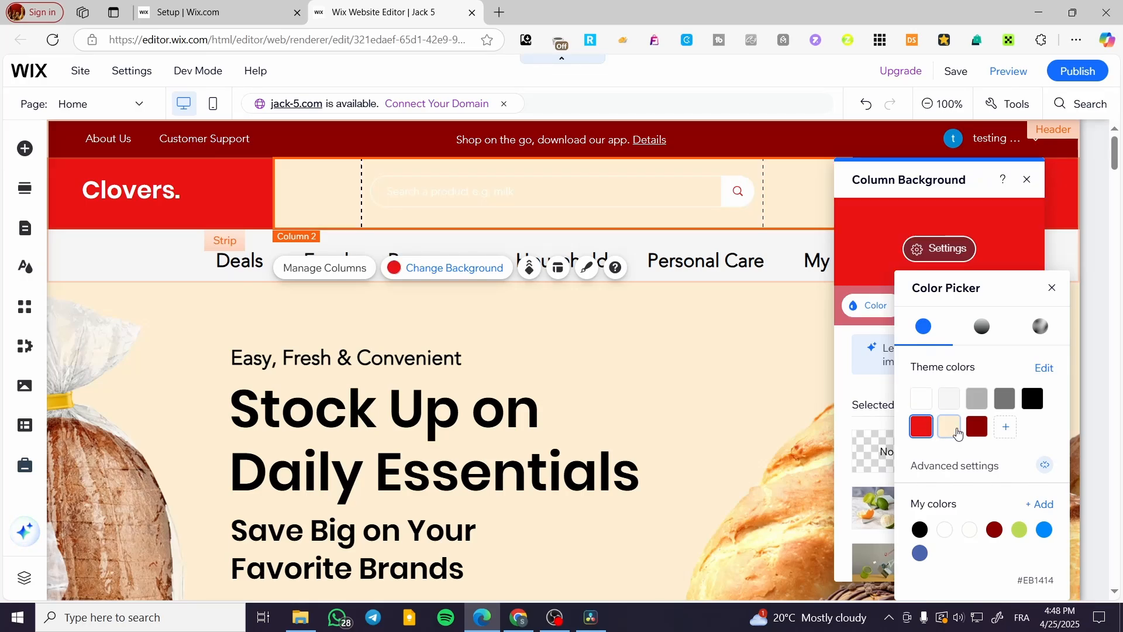
click(975, 429)
click(1052, 288)
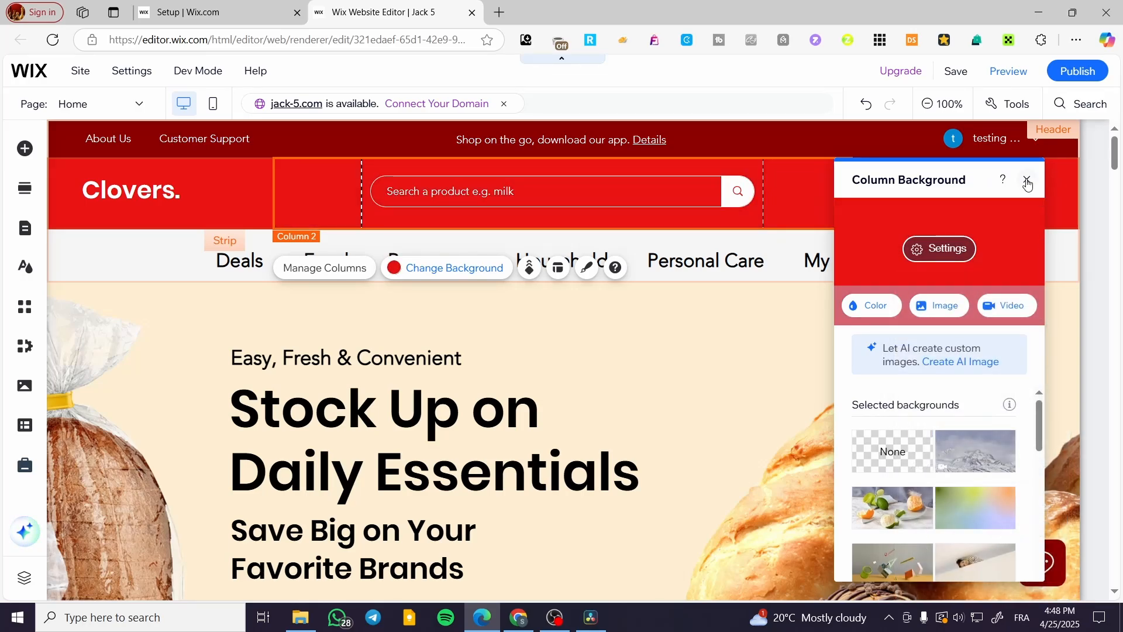
click(1027, 179)
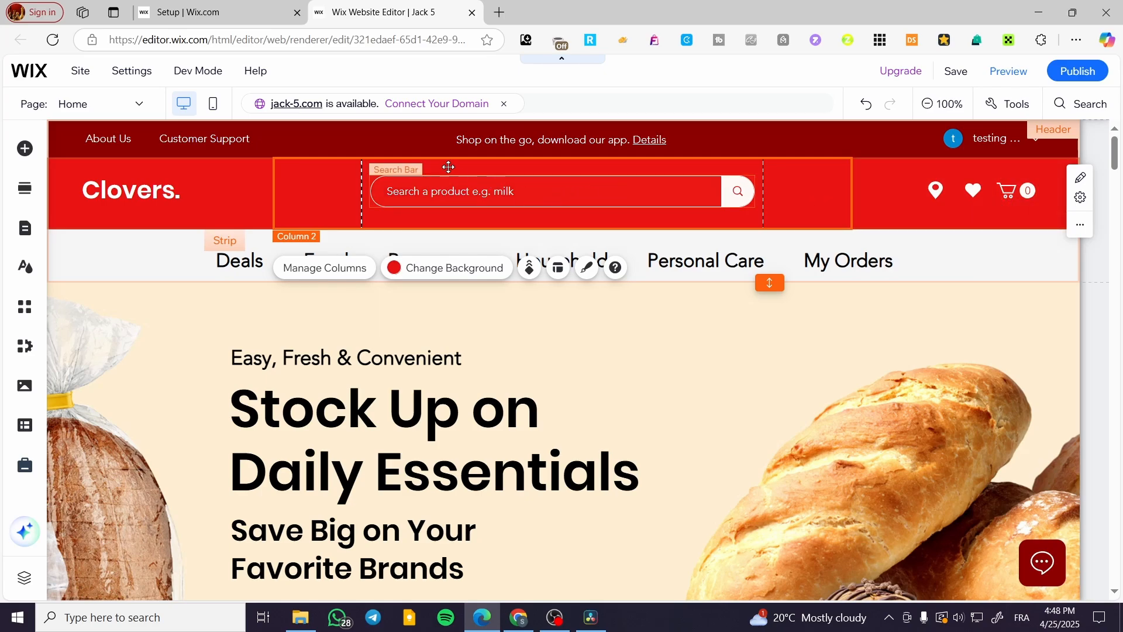
- Examine the background color options of the dark red strip above the logo and search bar
click(368, 142)
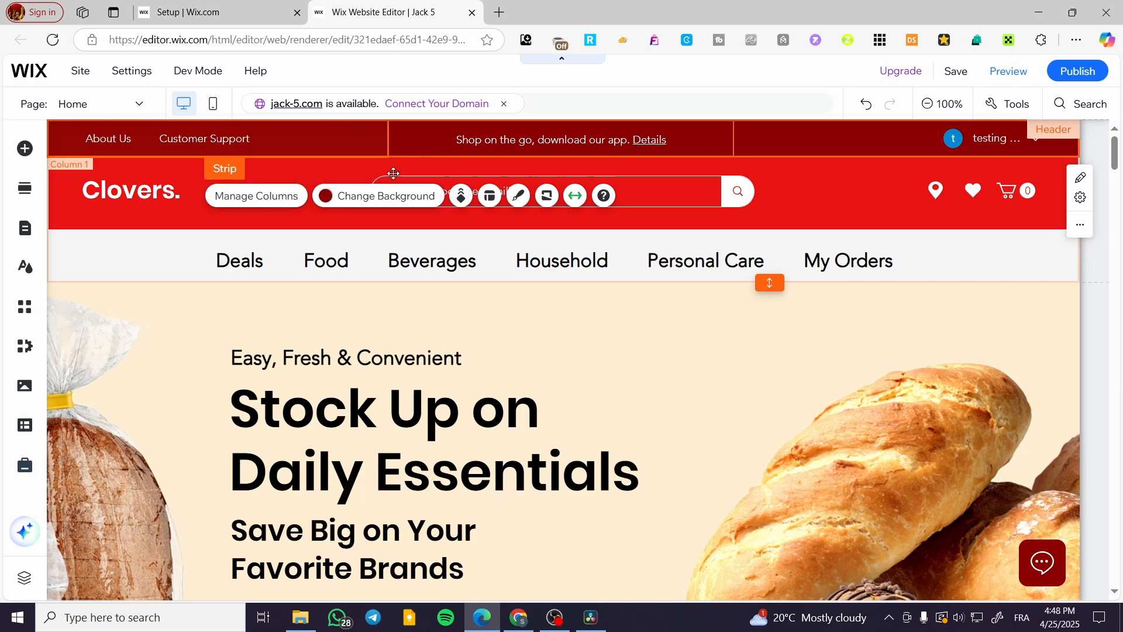
click(353, 197)
click(890, 285)
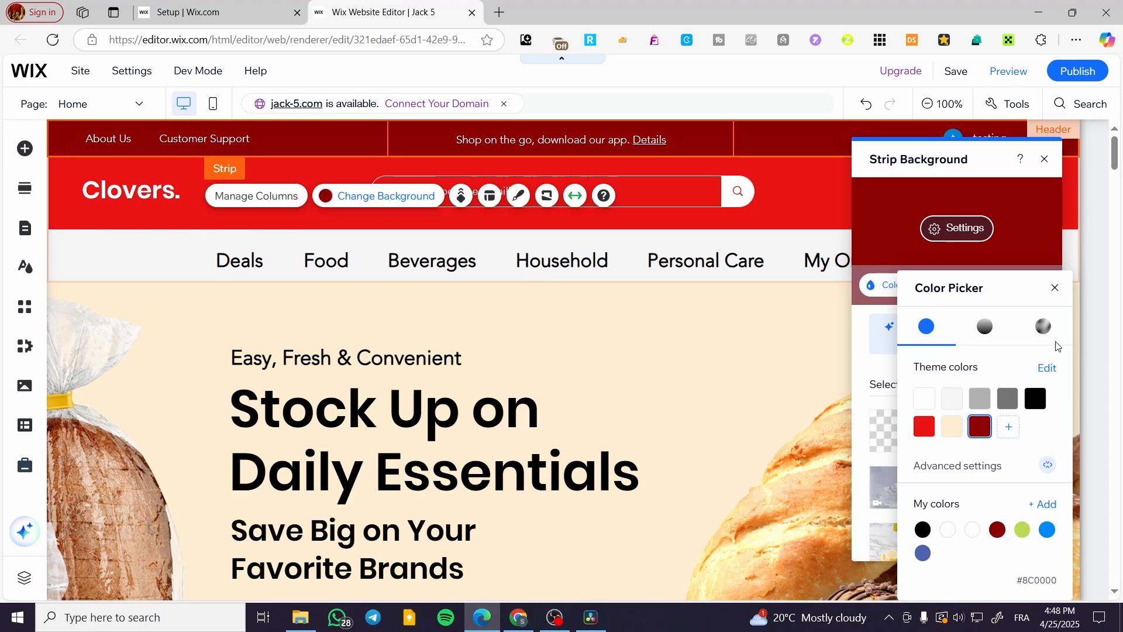
click(1055, 287)
click(1045, 159)
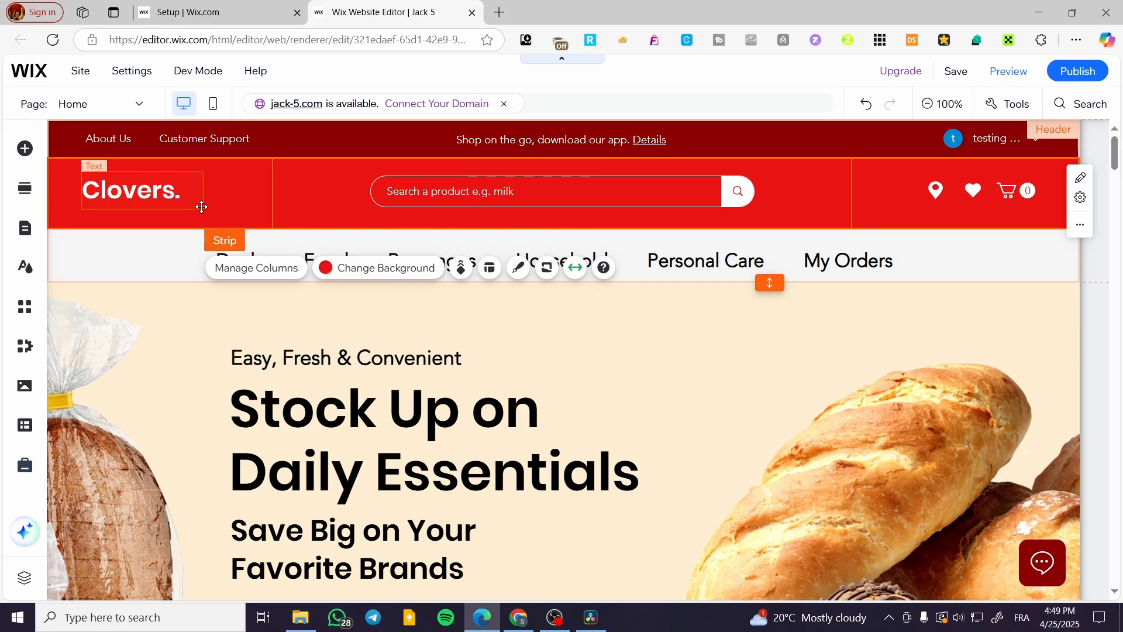
click(992, 245)
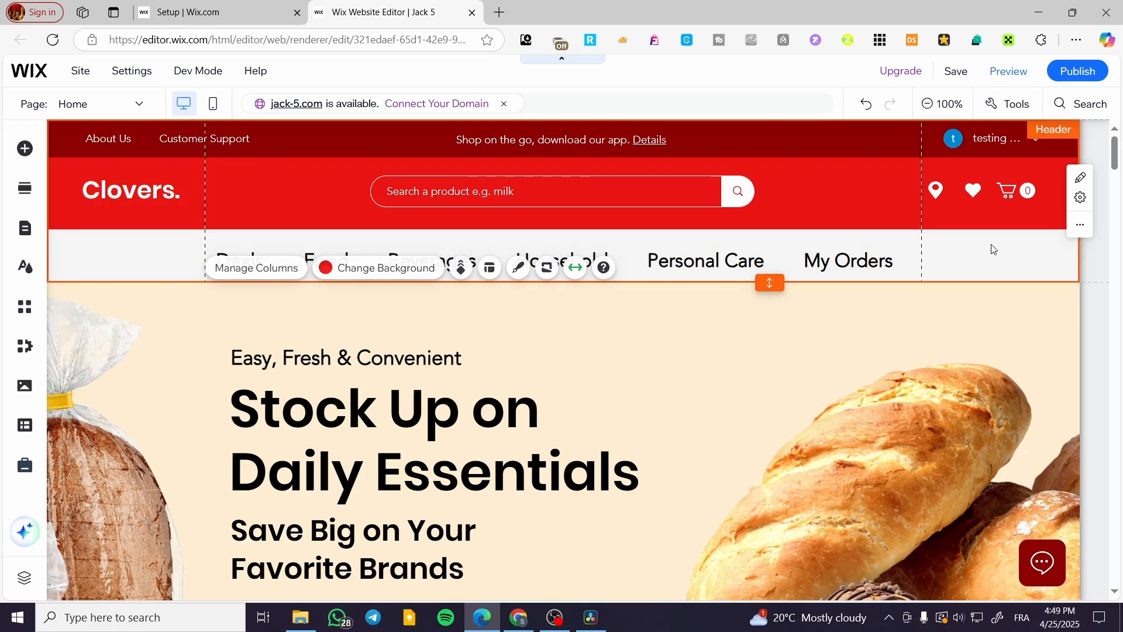
scroll(1001, 335, down, 2)
scroll(1001, 336, up, 2)
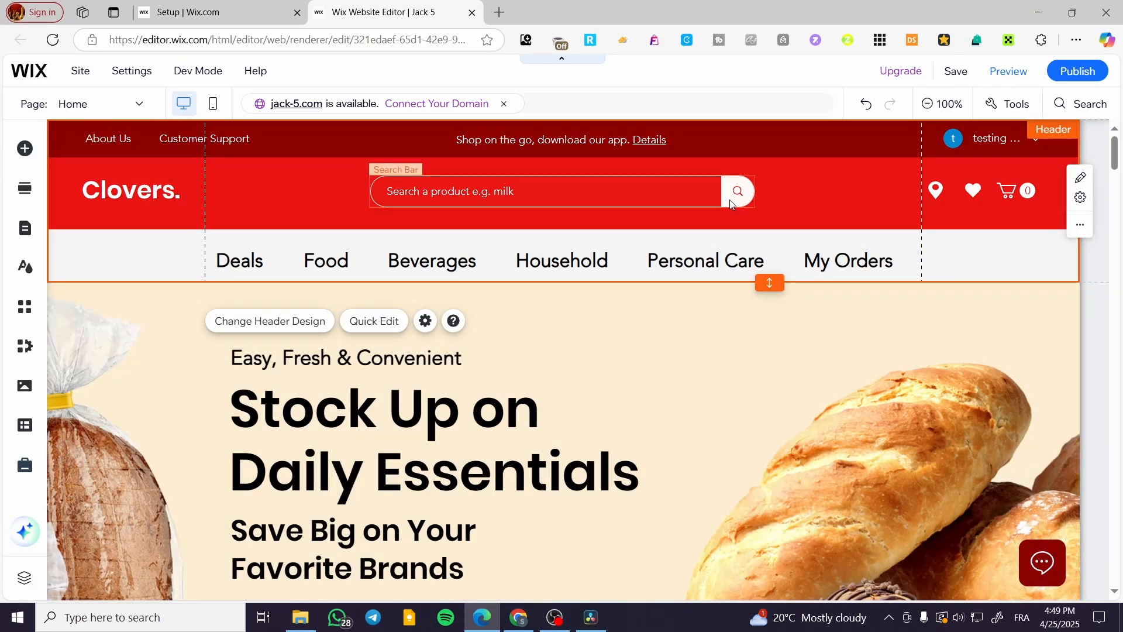
- Switch to the Wix dashboard and open the Jacksmith site in the website editor
click(212, 11)
click(10, 70)
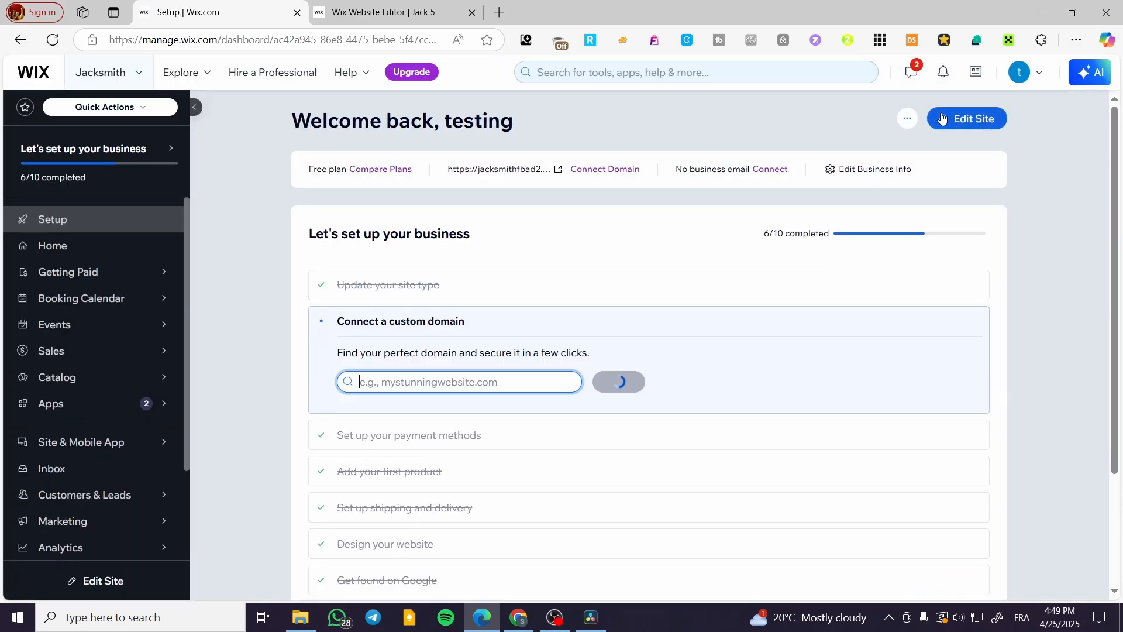
click(944, 117)
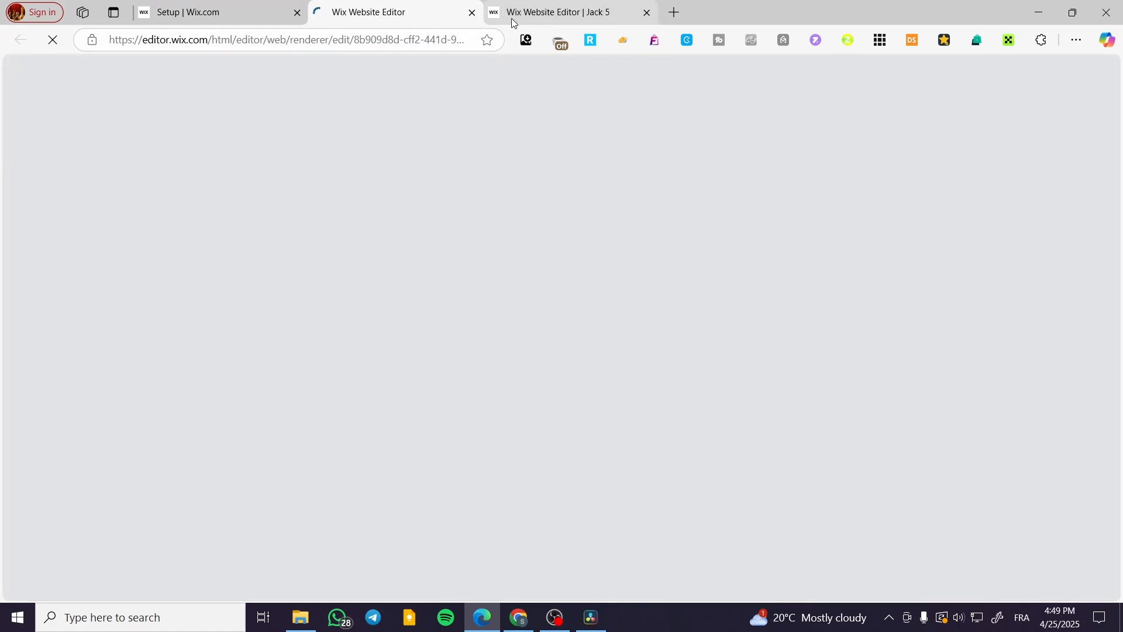
mouse_move(513, 22)
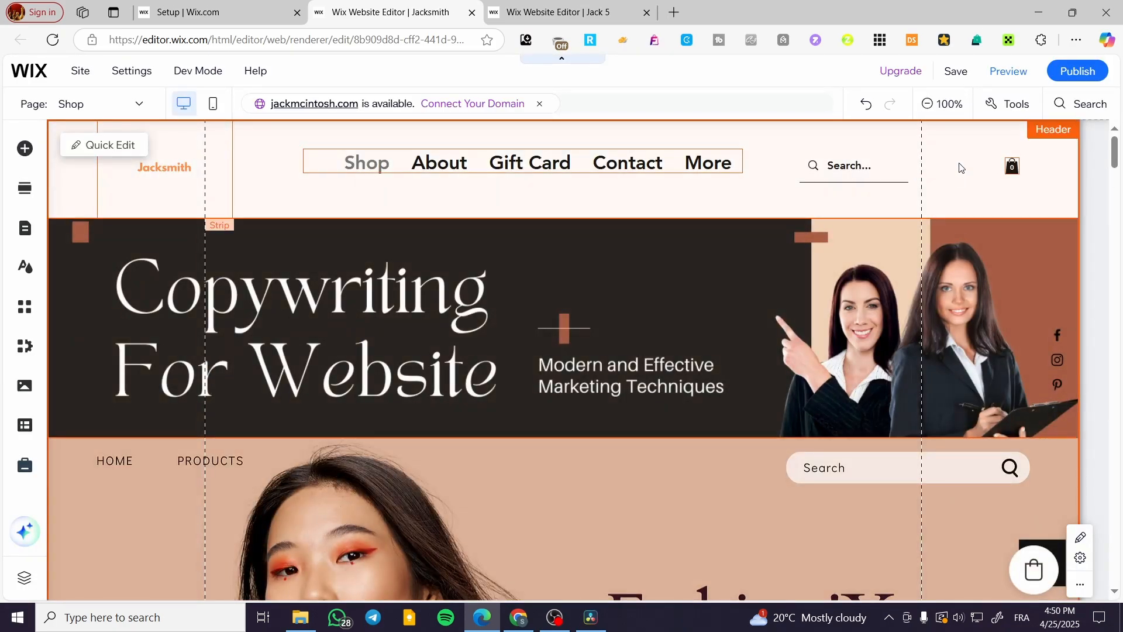
- Enlarge the Jacksmith header's horizontal menu box, making it taller and extending it into the logo's column
click(344, 170)
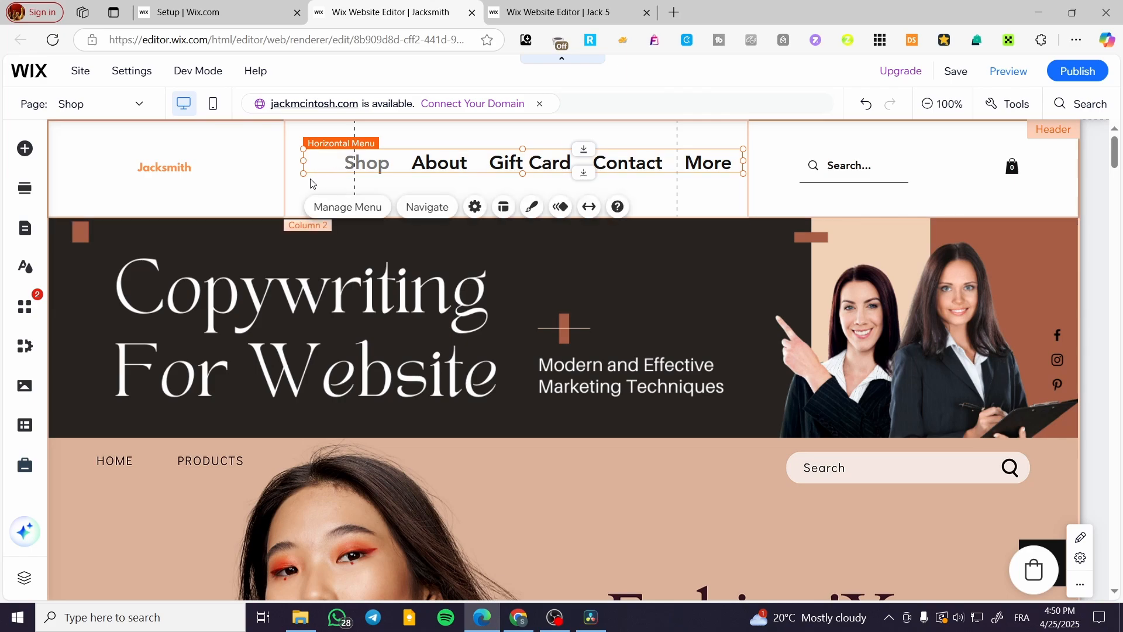
mouse_move(302, 150)
mouse_down()
mouse_move(262, 140)
mouse_move(312, 166)
mouse_up()
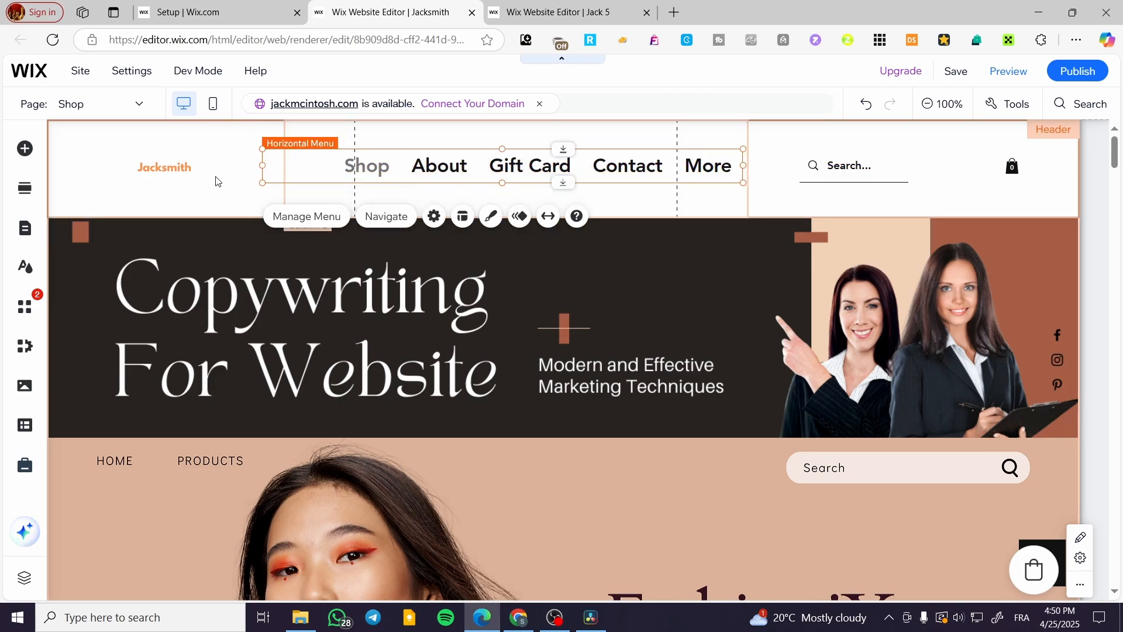
- Open the horizontal menu's design customization and examine the fill color options for its submenu background
click(491, 219)
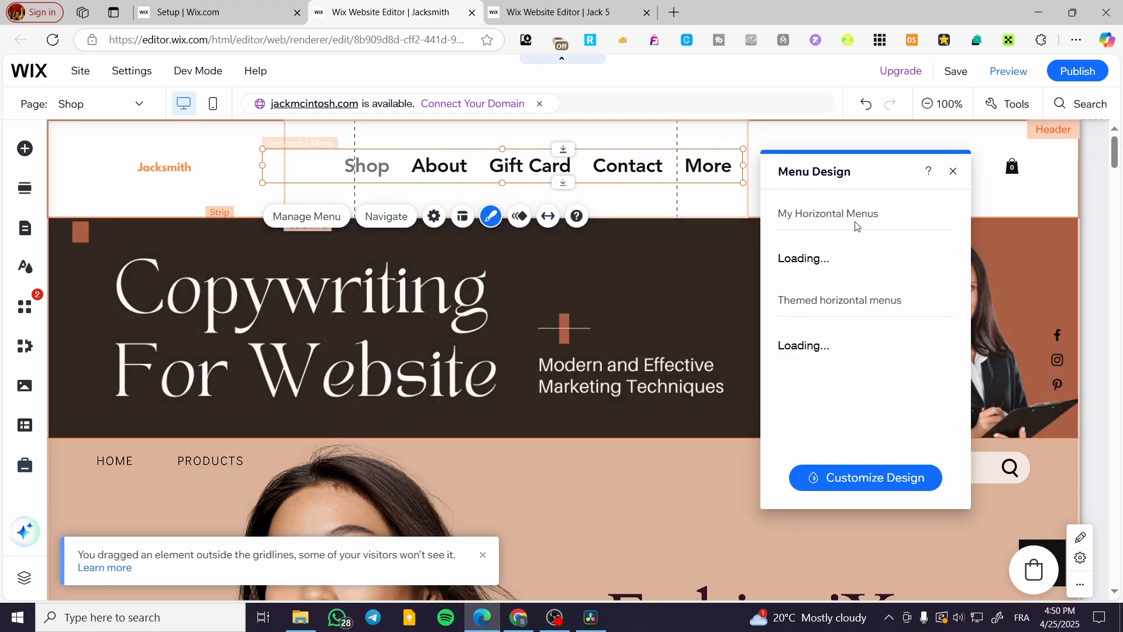
click(952, 171)
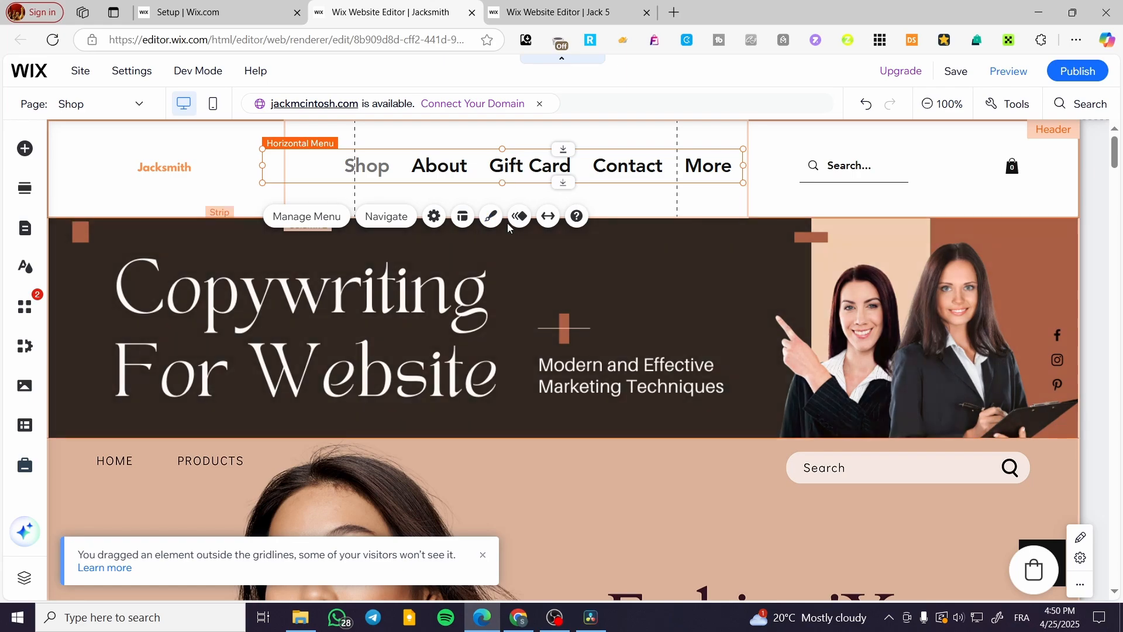
click(491, 216)
click(888, 475)
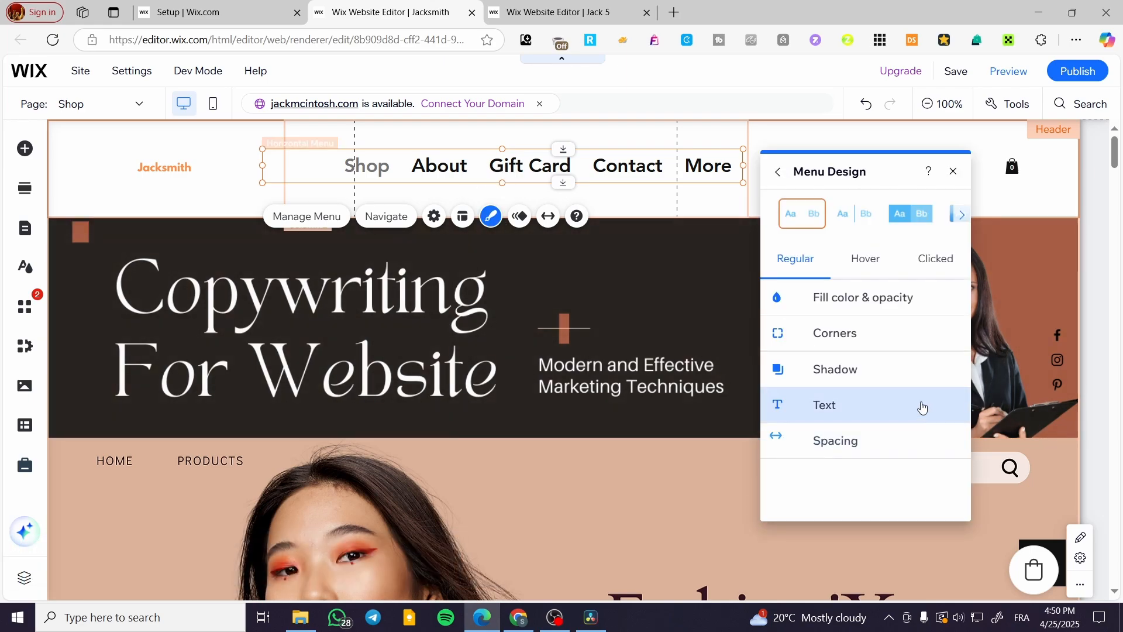
click(885, 307)
click(943, 355)
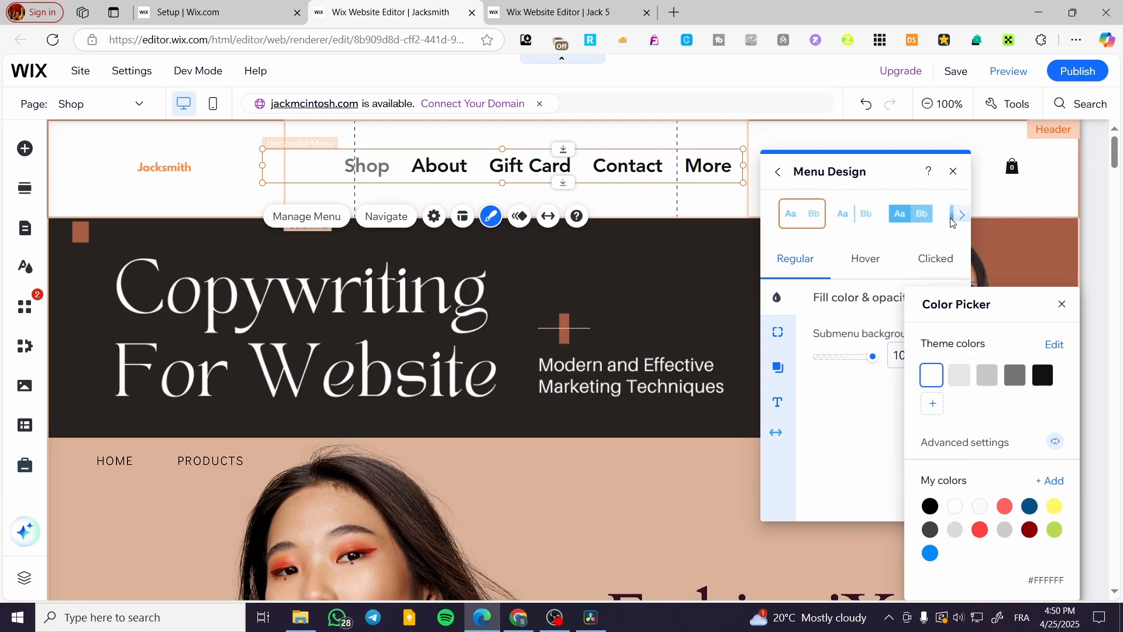
- Try the filled menu preset with separators and its background color options, and return the horizontal menu to the plain text preset
click(912, 214)
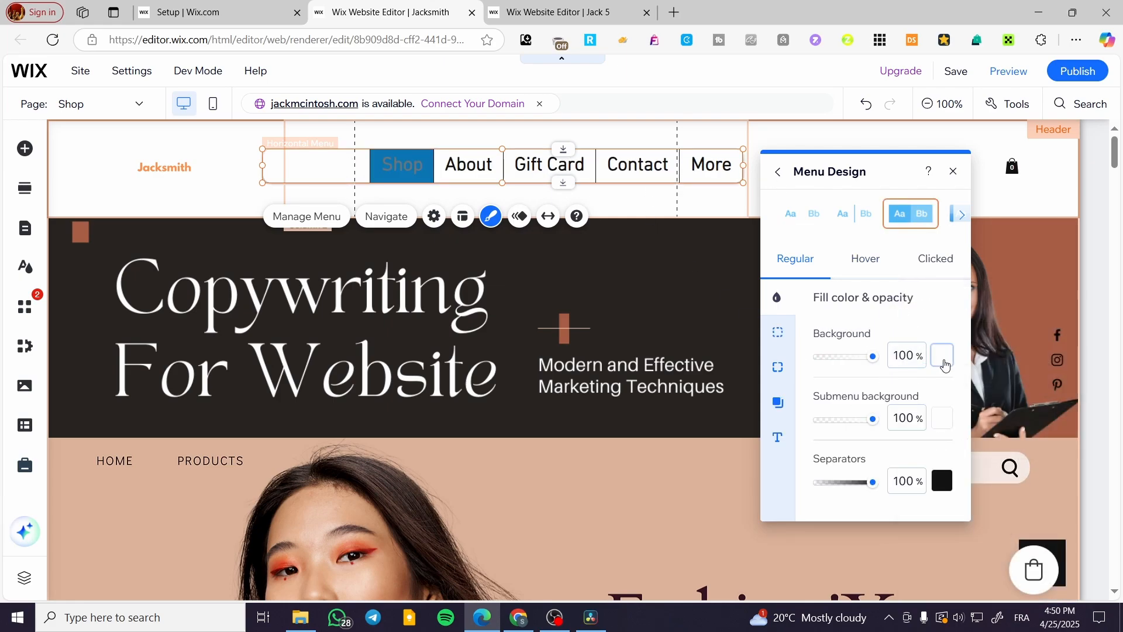
click(944, 358)
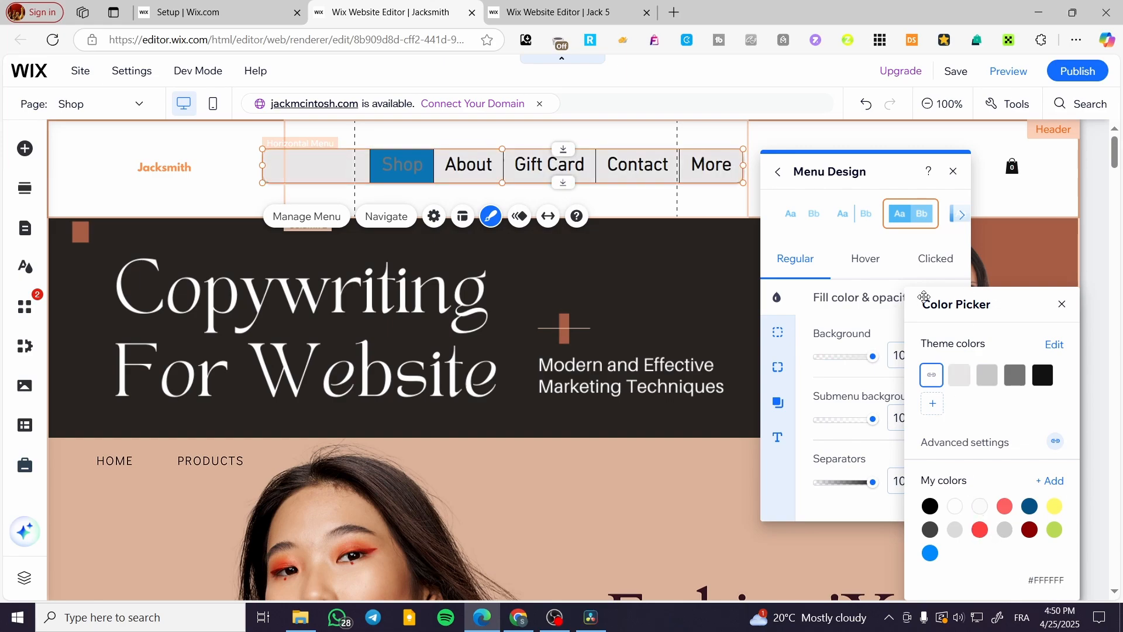
click(789, 219)
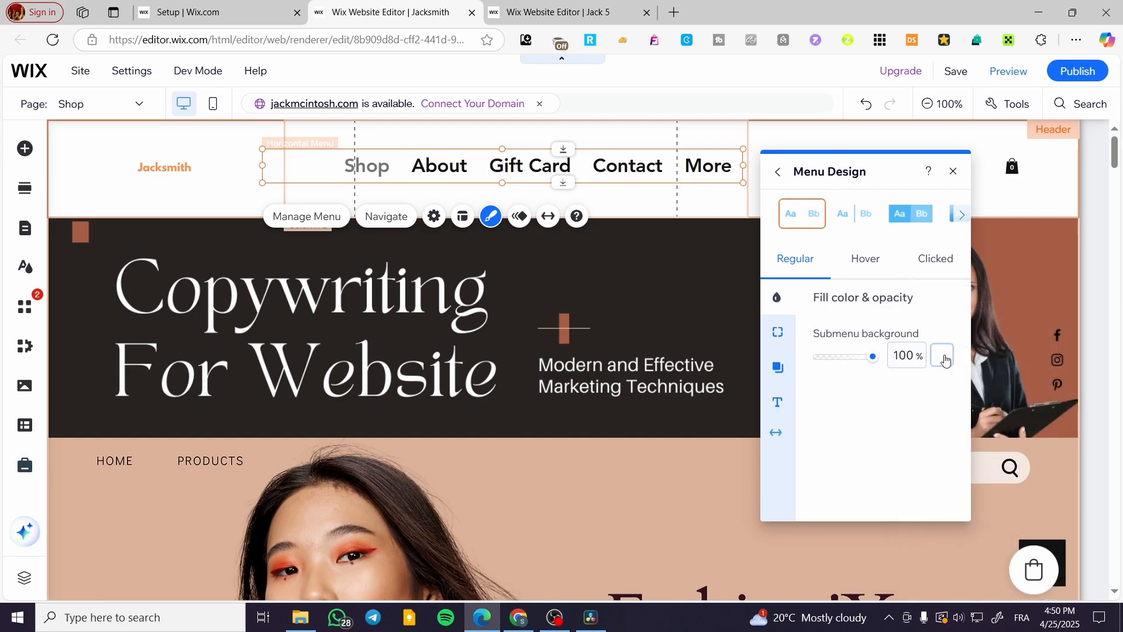
- Set the horizontal menu's regular text color to the saved coral red and close the design settings
click(785, 327)
click(783, 298)
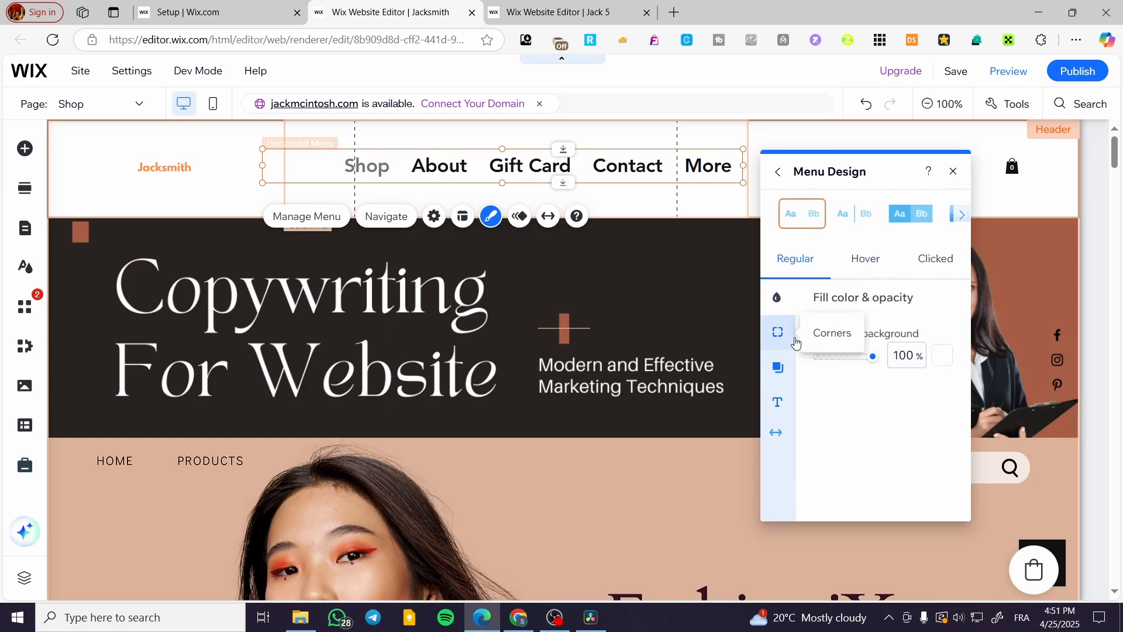
click(777, 400)
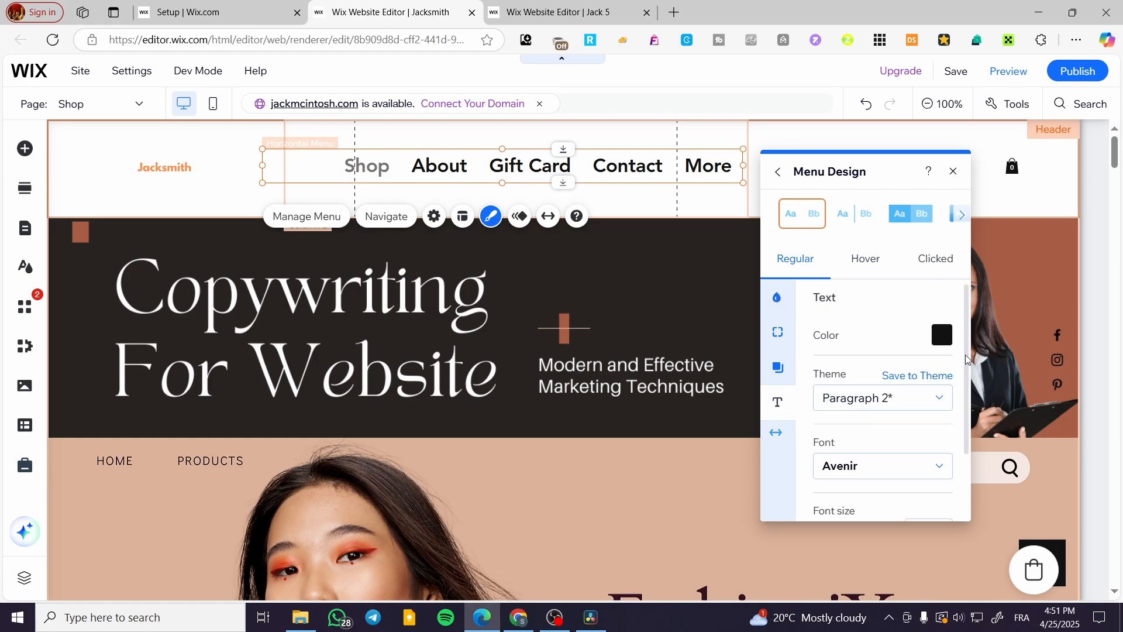
click(942, 336)
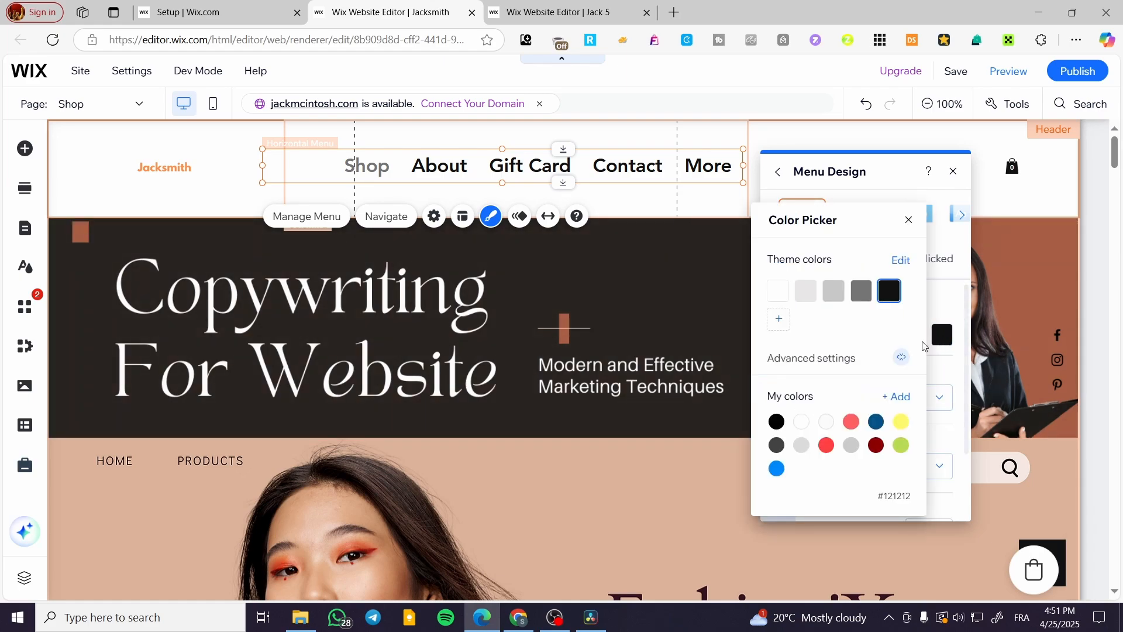
click(852, 430)
click(909, 220)
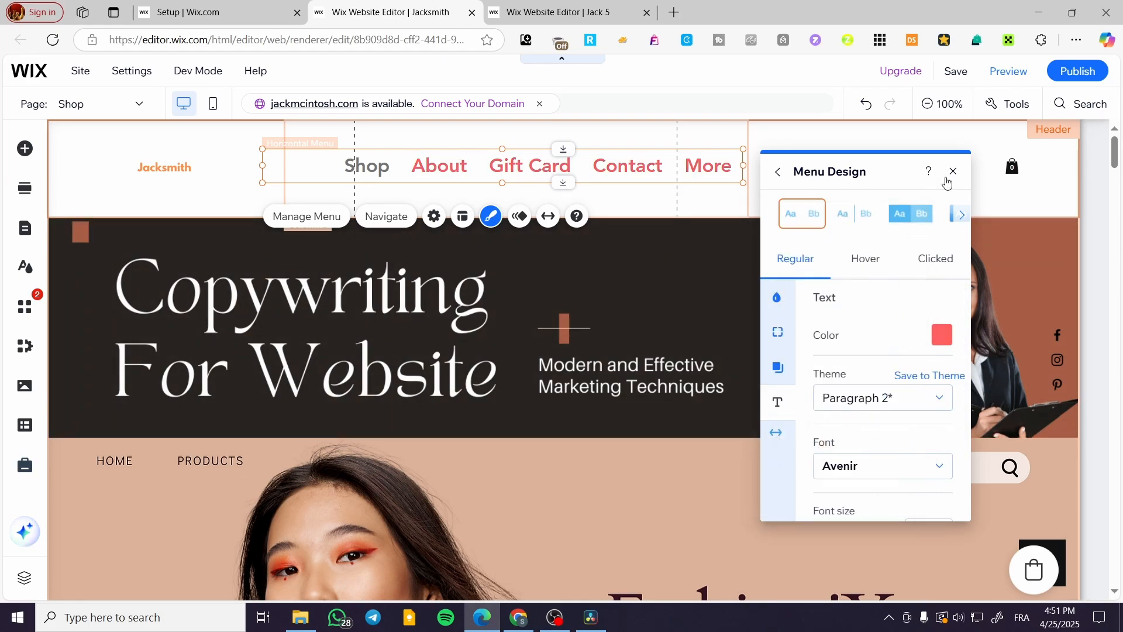
click(953, 171)
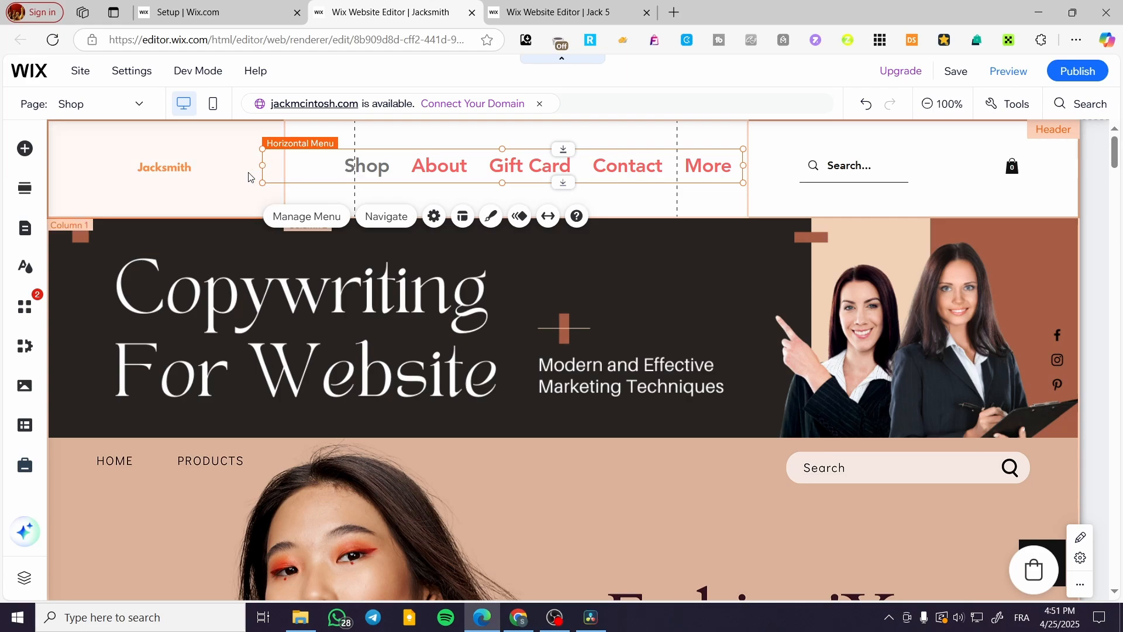